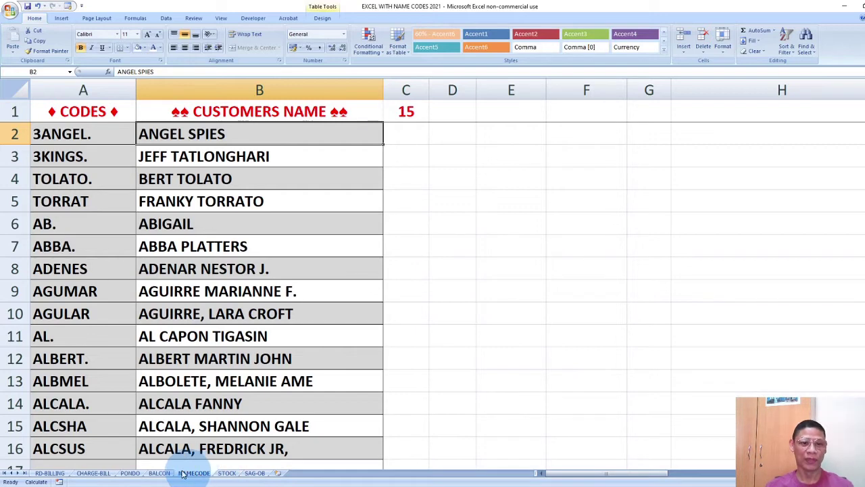
Step: Look through the STOCK, BALCON, RD-BILLING, CHARGE-BILL and PONDO sheets to see how the workbook is laid out
left_click(227, 474)
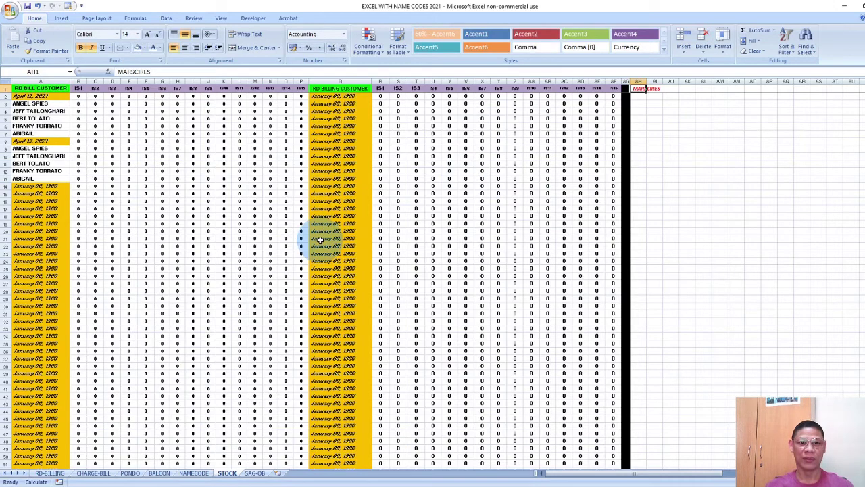
left_click(160, 473)
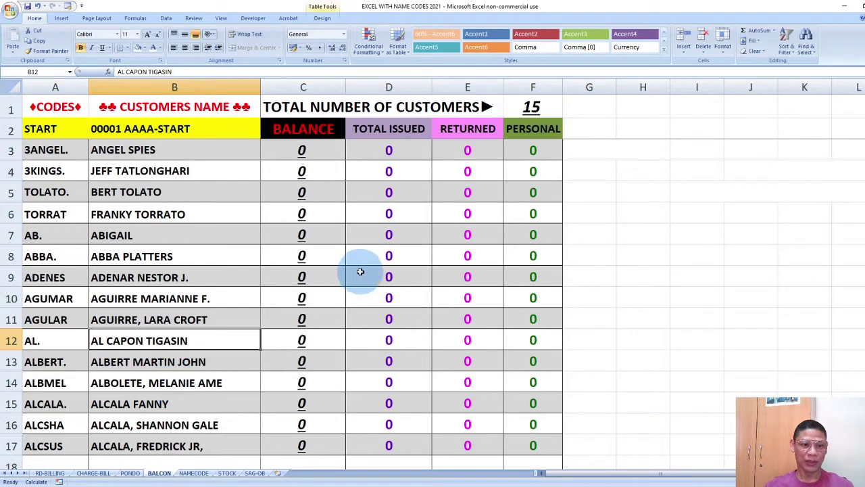
left_click(51, 473)
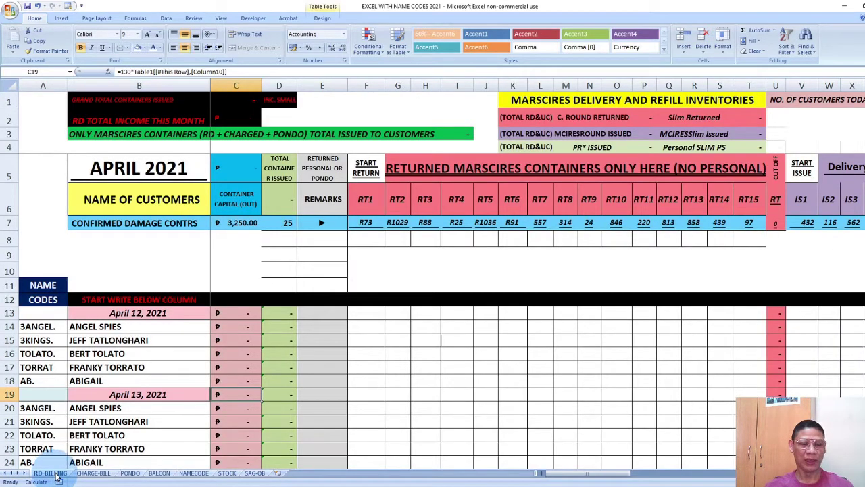
left_click(92, 474)
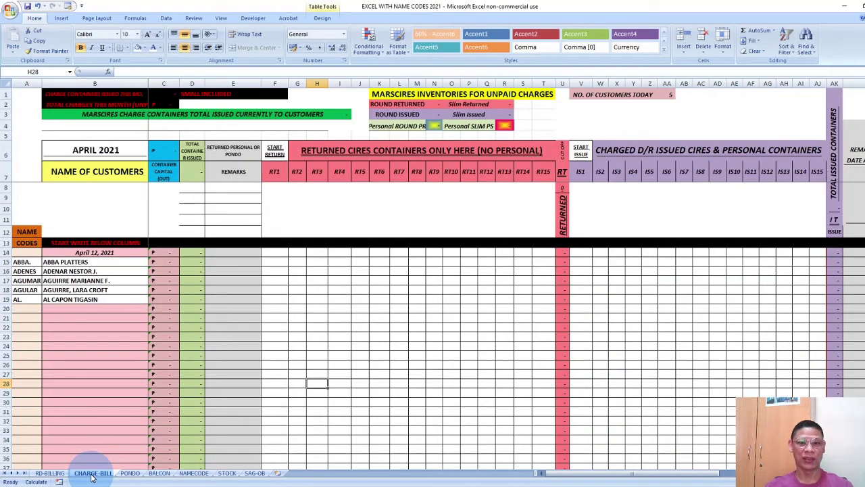
left_click(131, 475)
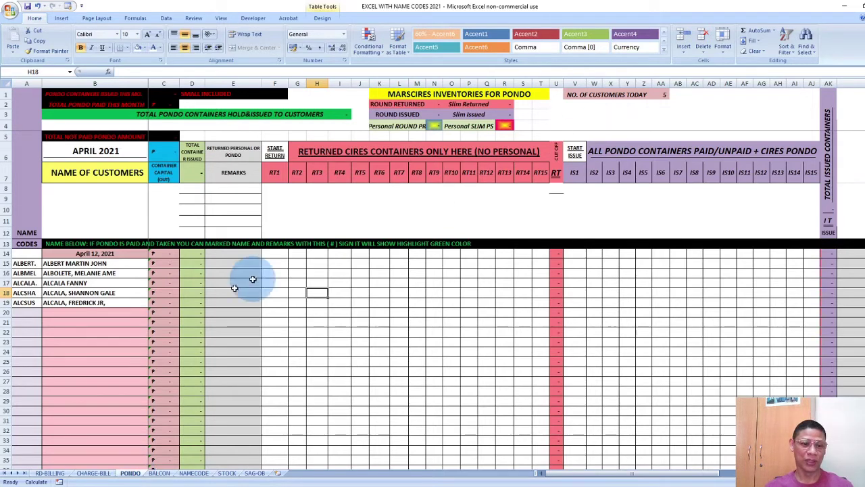
Step: Compare the customer entries on the CHARGE-BILL, RD-BILLING and PONDO sheets with the balance list on BALCON
left_click(94, 473)
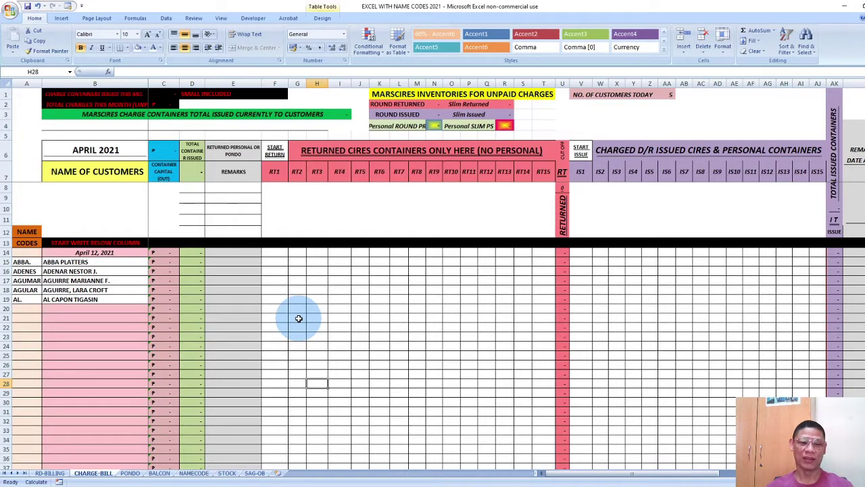
left_click(51, 474)
left_click(236, 392)
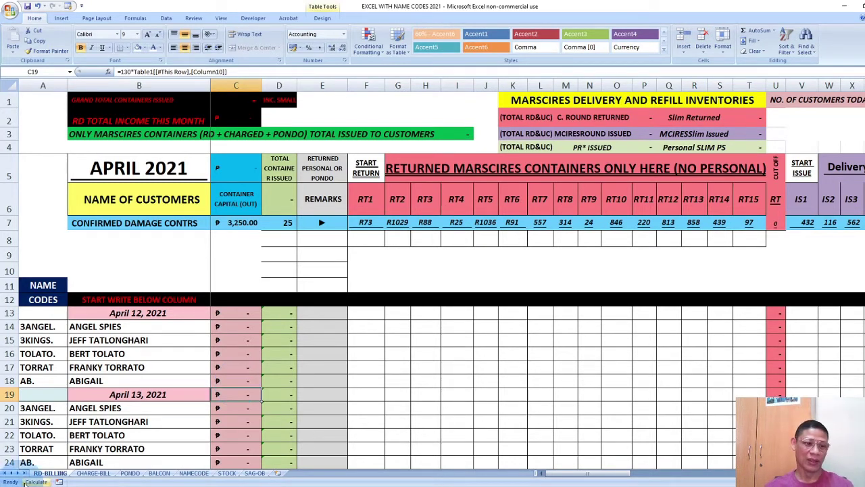
left_click(96, 476)
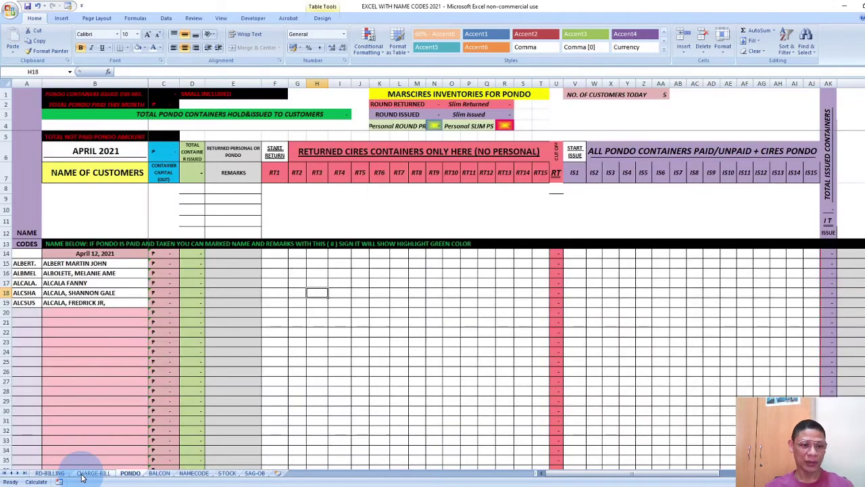
left_click(66, 476)
left_click(94, 474)
left_click(130, 473)
left_click(160, 474)
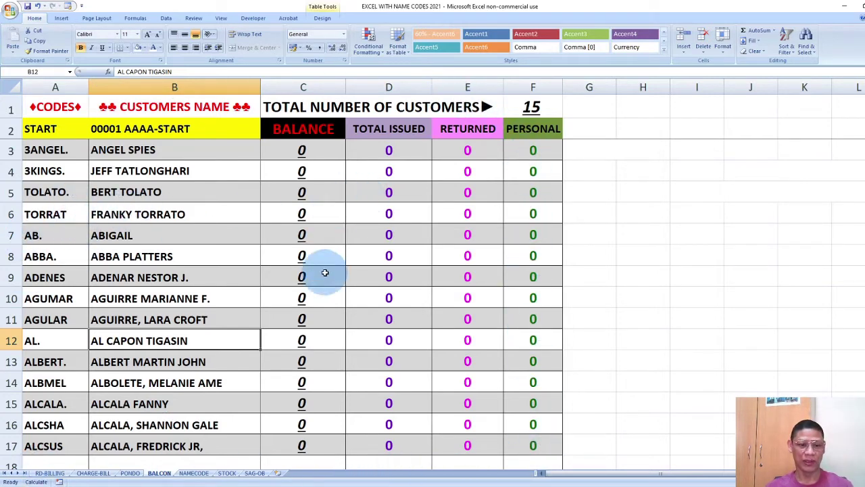
Step: On the RD-BILLING sheet, enter issued containers 1, 2, 3, 30 and 50 for the first April 12 customer in V14:Z14
left_click(49, 472)
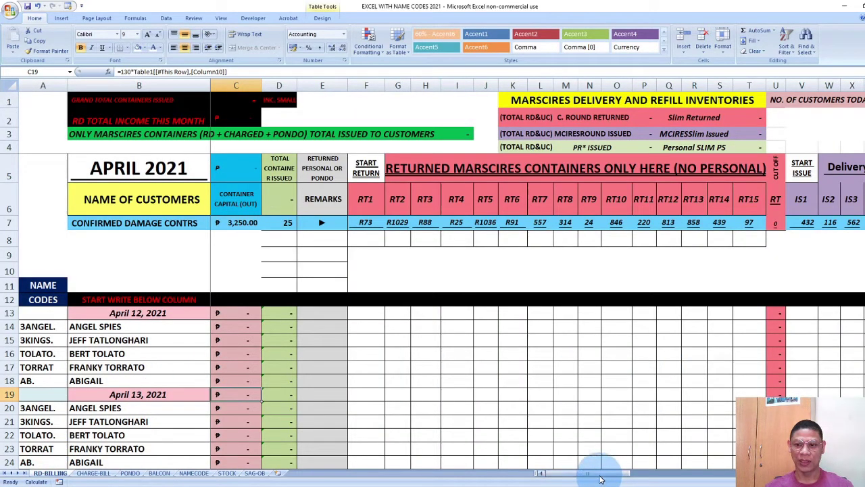
scroll(617, 420, "down", 2)
left_click_drag(602, 477, 664, 467)
scroll(600, 363, "up", 2)
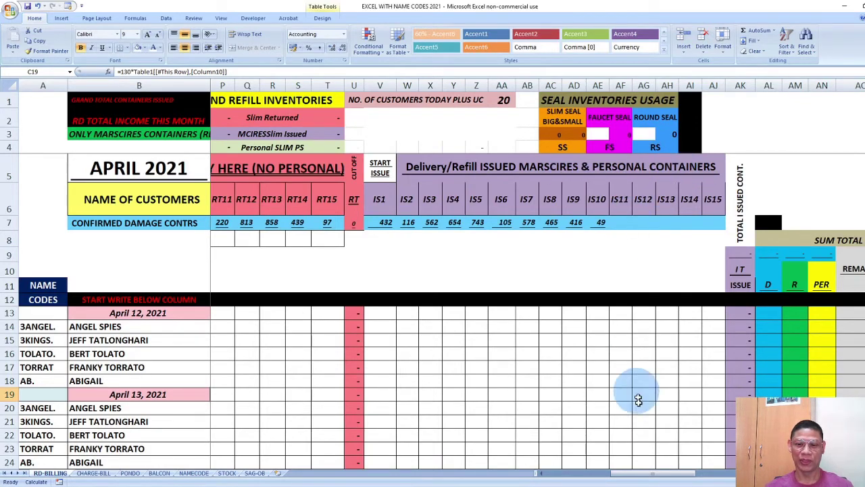
scroll(595, 397, "down", 2)
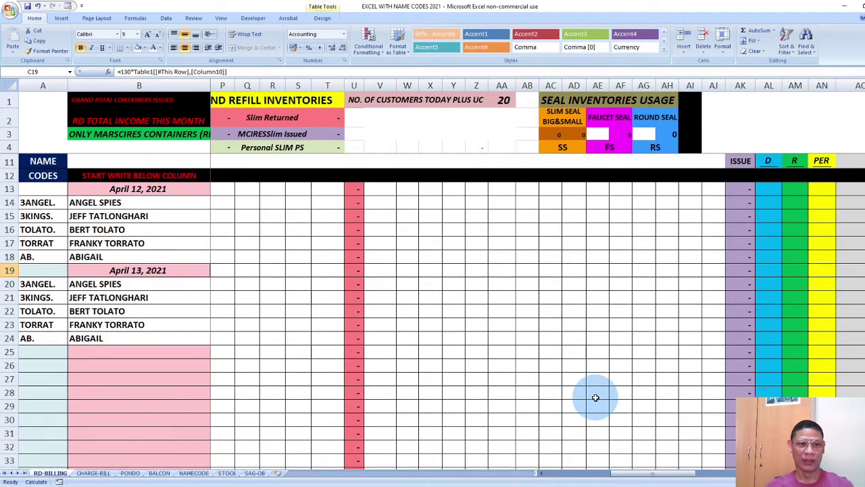
left_click(375, 202)
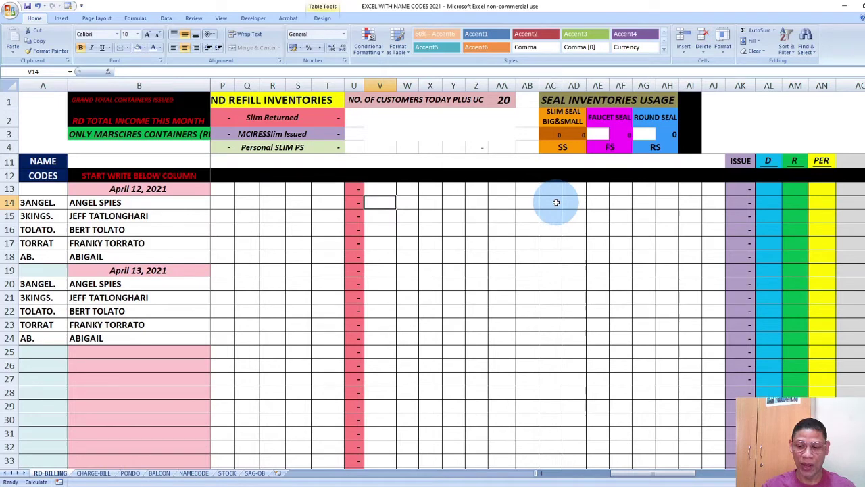
type("1")
key("Tab")
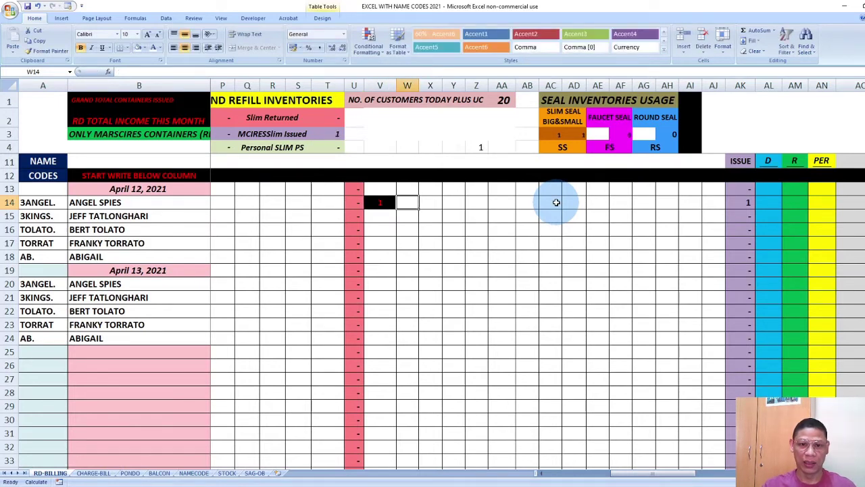
type("2")
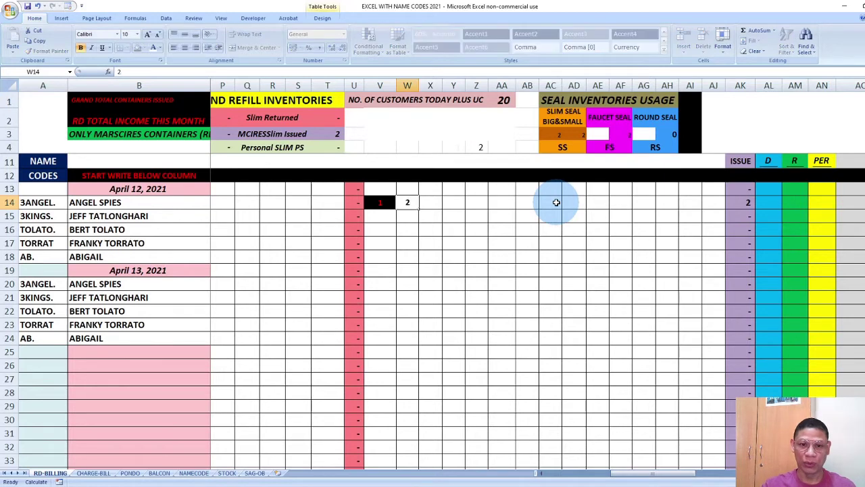
key("Tab")
type("3")
key("Tab")
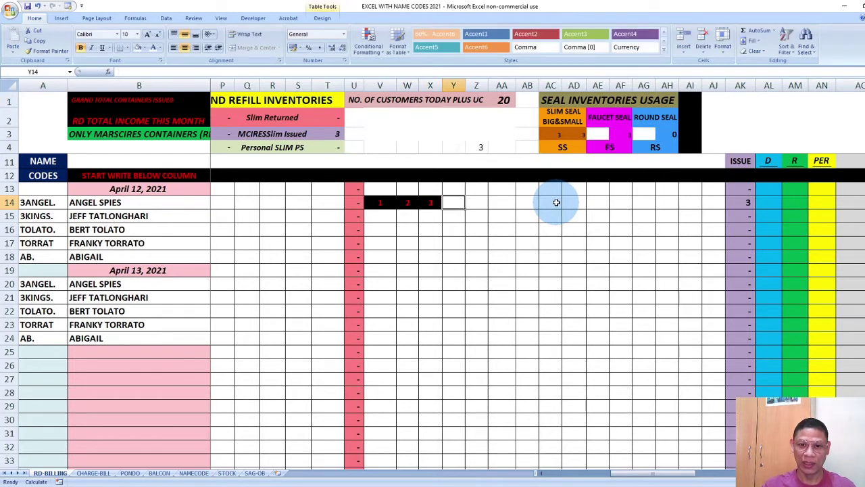
type("30")
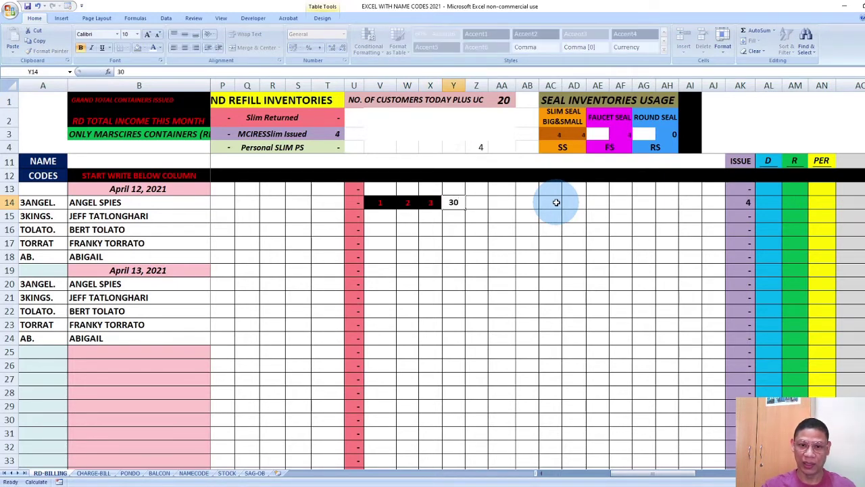
key("Tab")
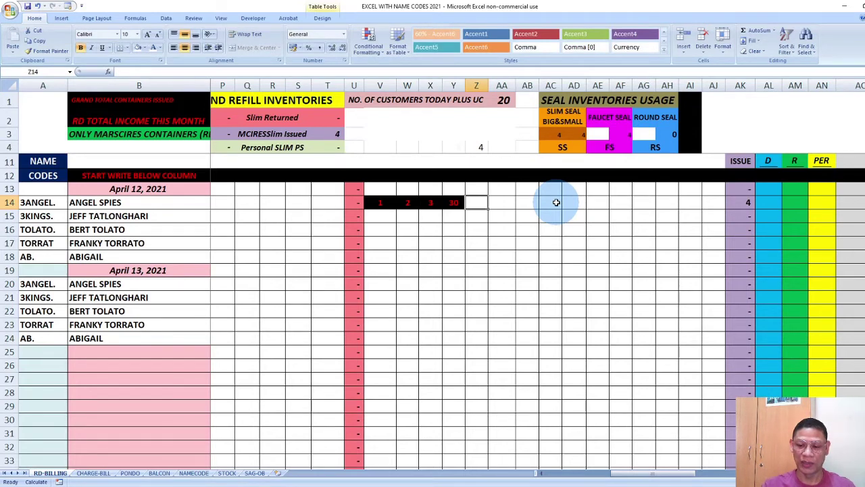
type("50")
key("Tab")
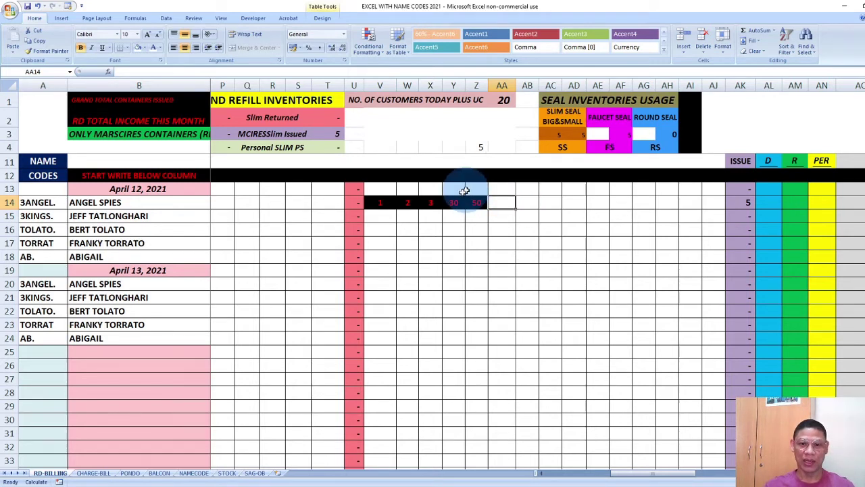
Step: Enter issued round containers R1, R2, R3, R30 and R50 for the second April 12 customer in V15:Z15
left_click(382, 216)
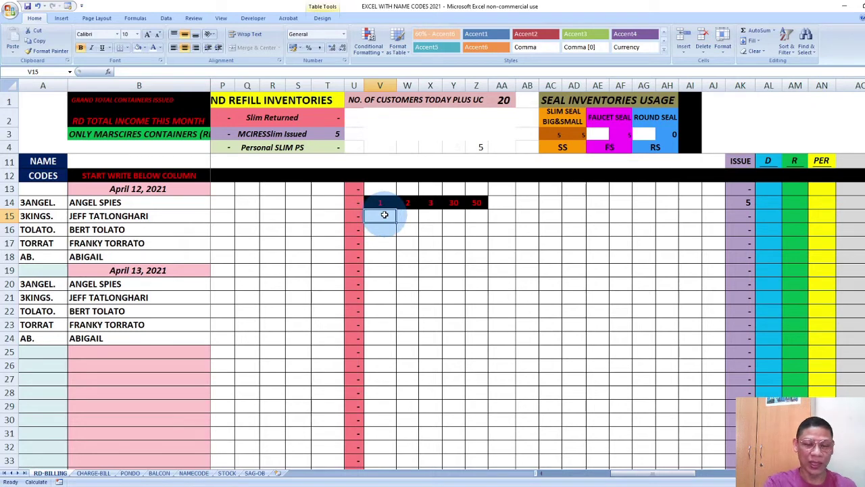
type("R")
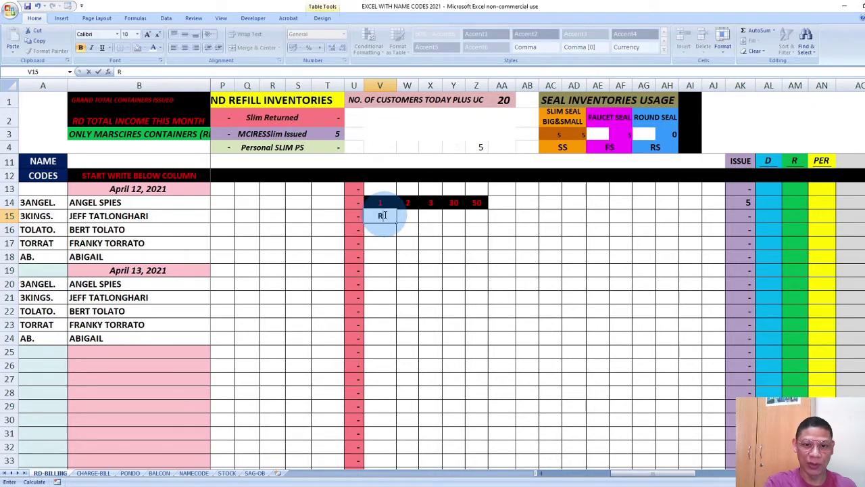
type("1")
key("Tab")
type("R2")
key("Tab")
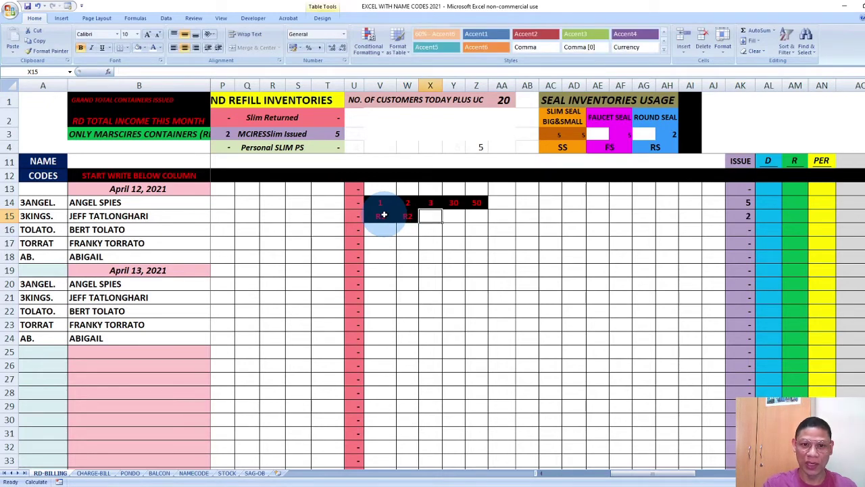
type("R3")
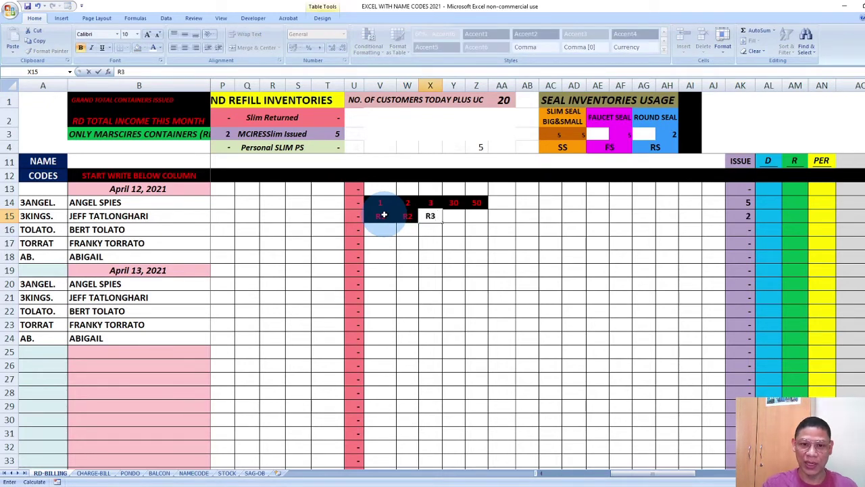
key("Tab")
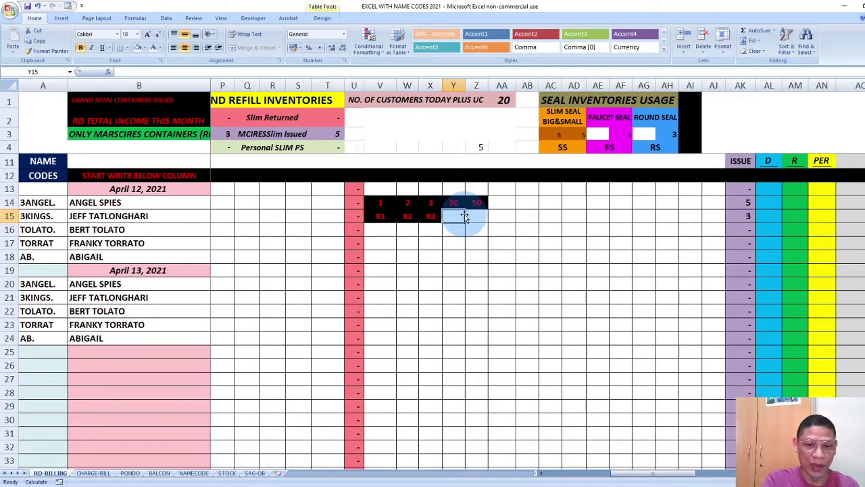
type("R30")
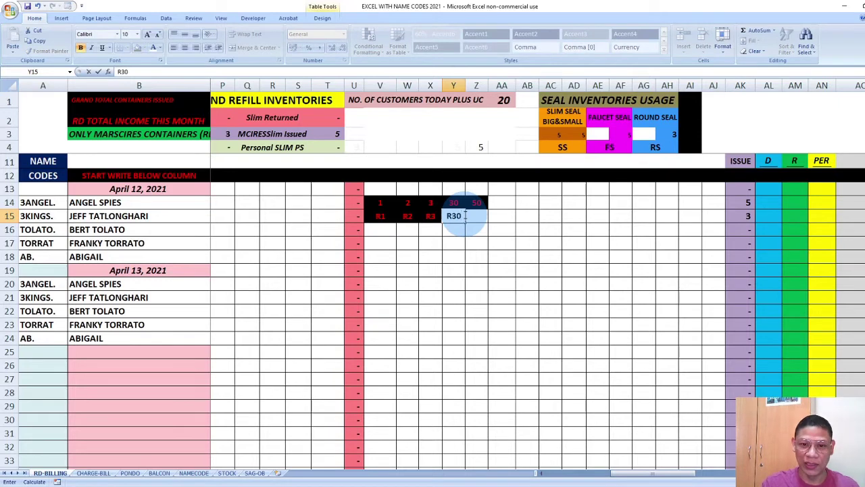
key("Tab")
type("R50")
key("Tab")
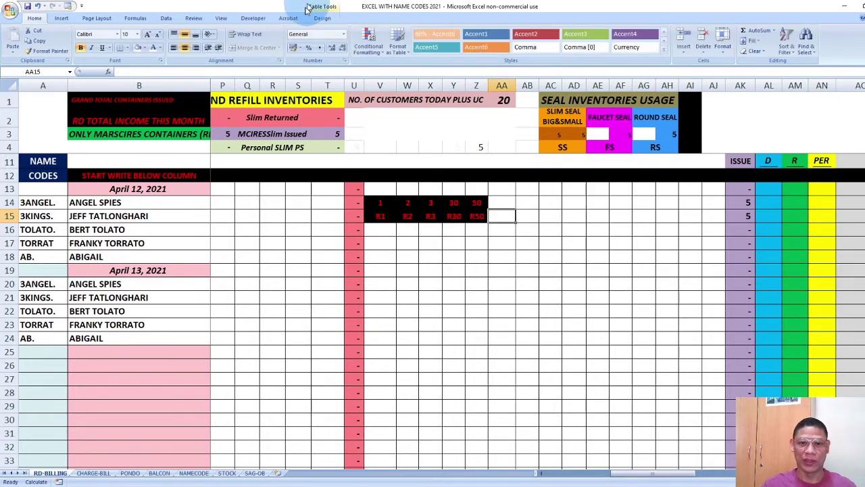
Step: Enter issued personal round containers PR1, PR2, PR3, PR30 and PR50 for the third April 12 customer in V16:Z16
key("Return")
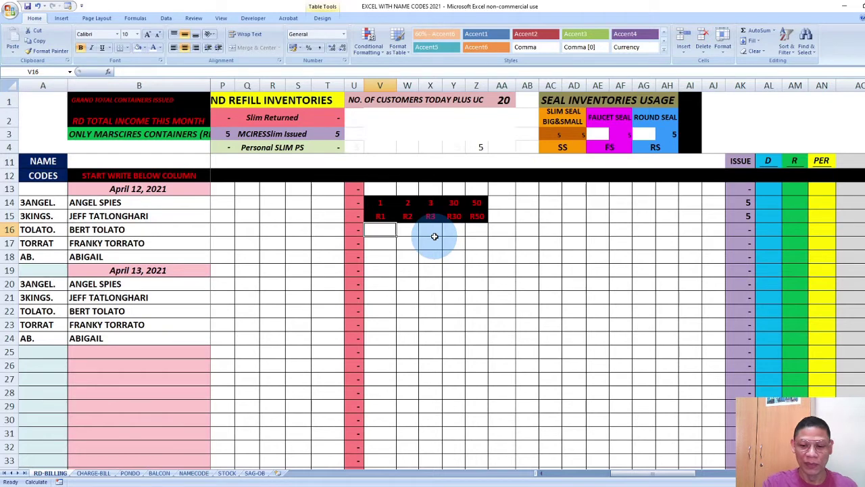
type("PR1")
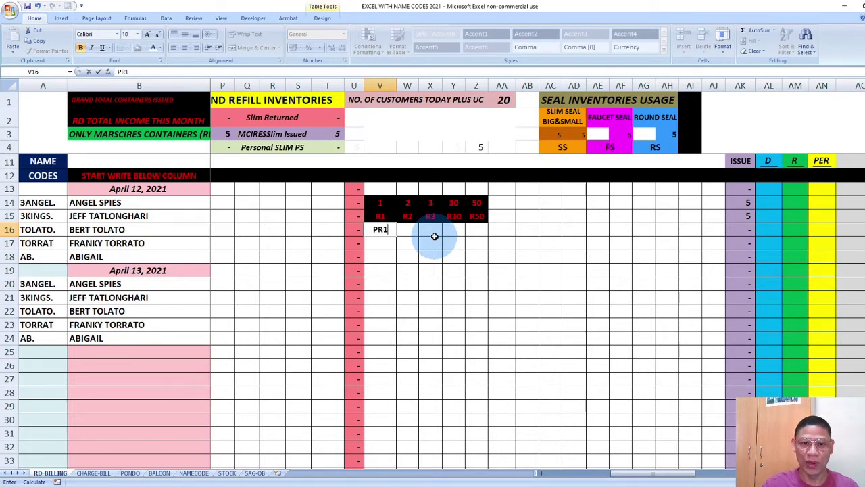
key("Tab")
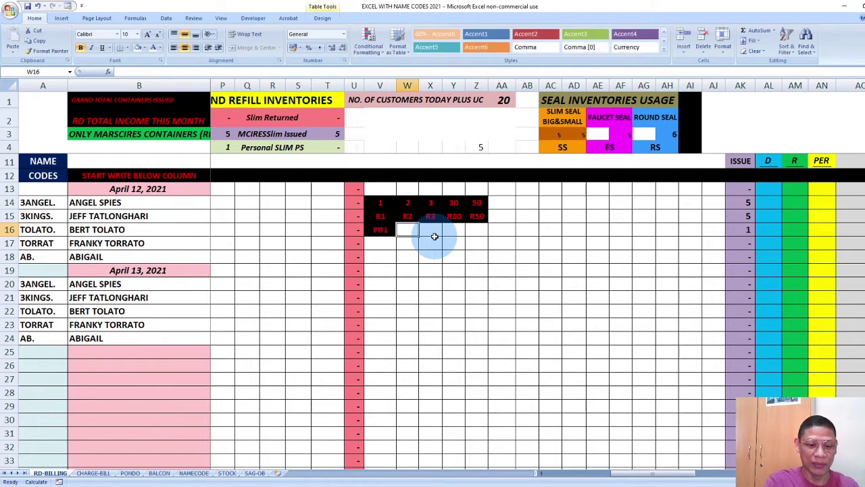
type("PR")
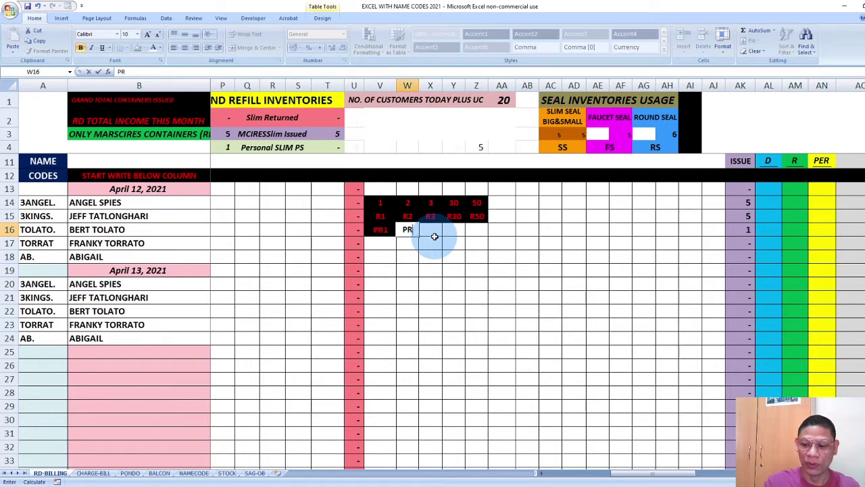
type("2")
key("Tab")
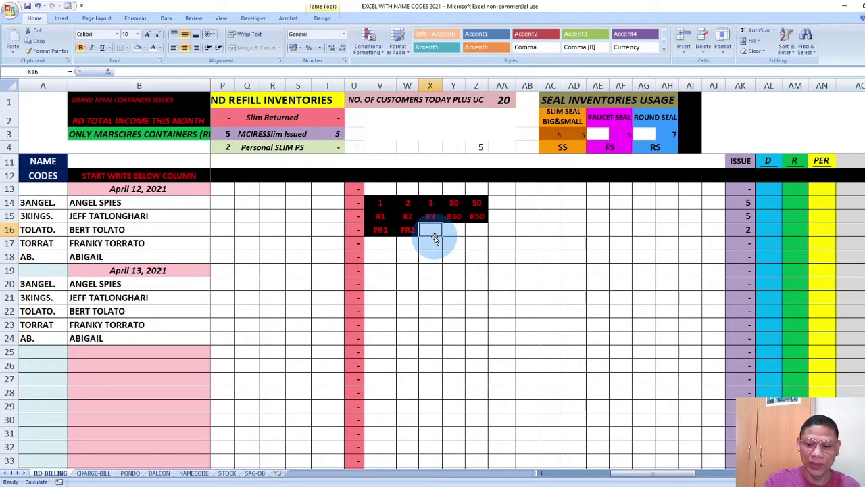
type("PR3")
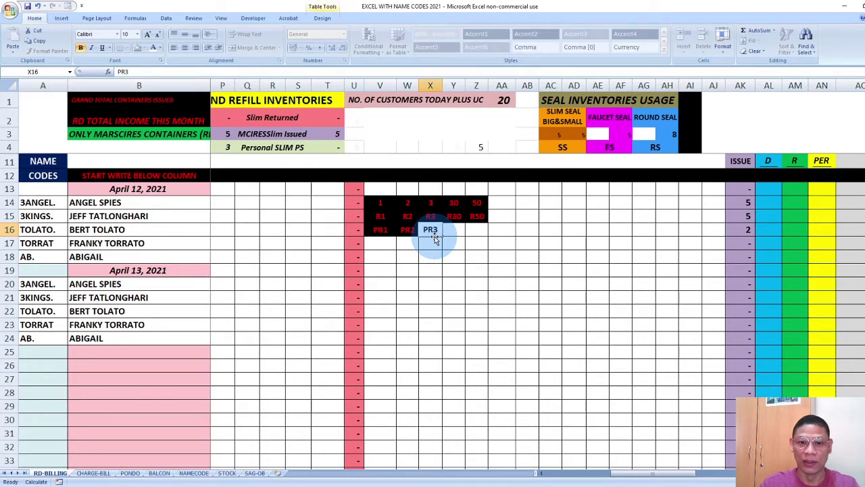
key("Tab")
type("P")
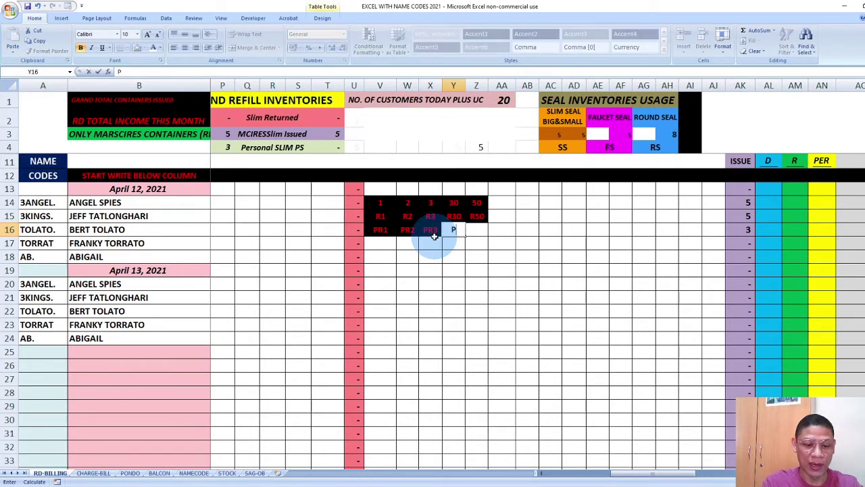
type("R30")
key("Tab")
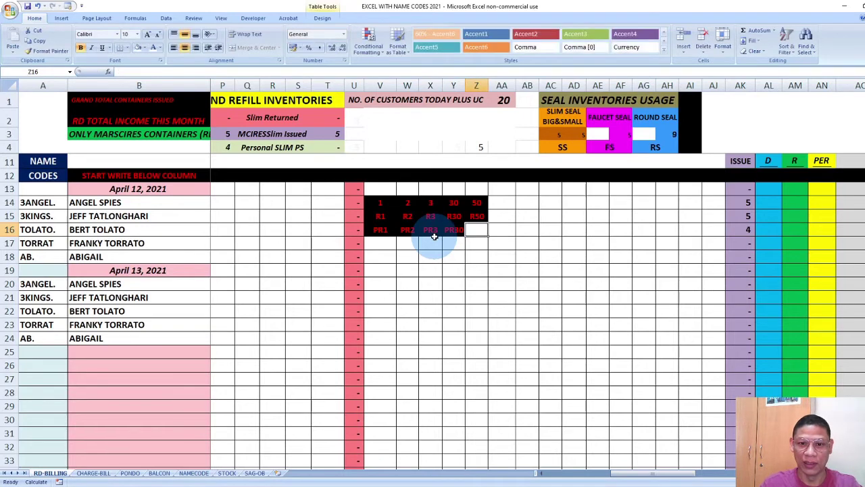
type("PR50")
key("Tab")
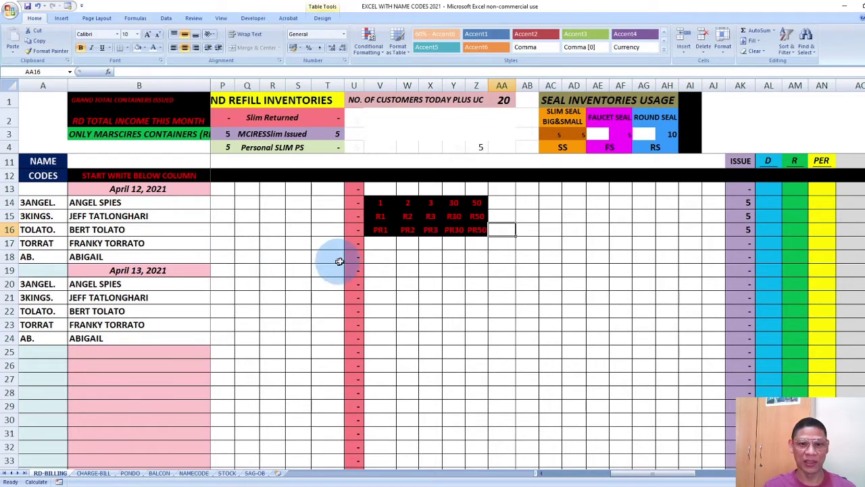
Step: Enter issued personal slim containers PS1, PS2, PS3, PS30 and PS50 for the fourth April 12 customer in V17:Z17
left_click(380, 242)
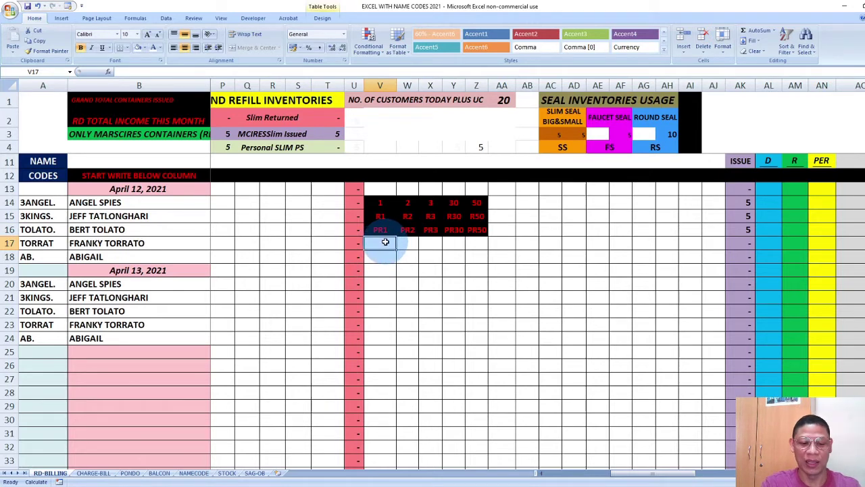
type("PS1")
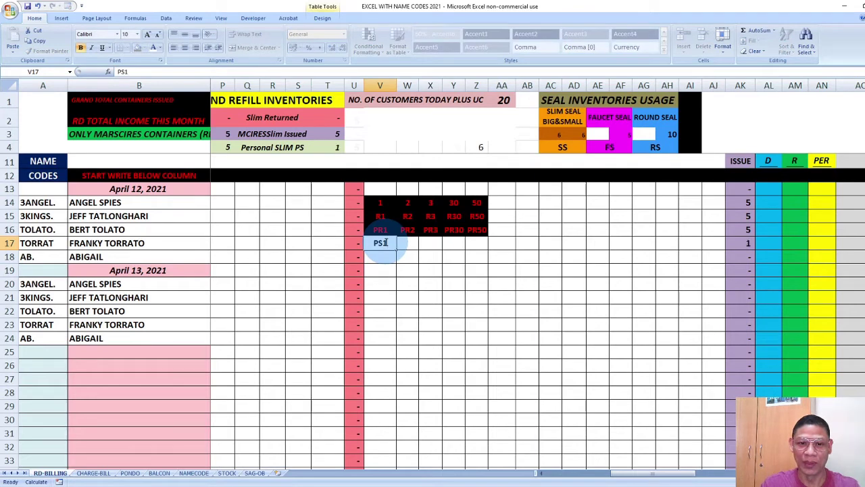
key("Tab")
type("PS")
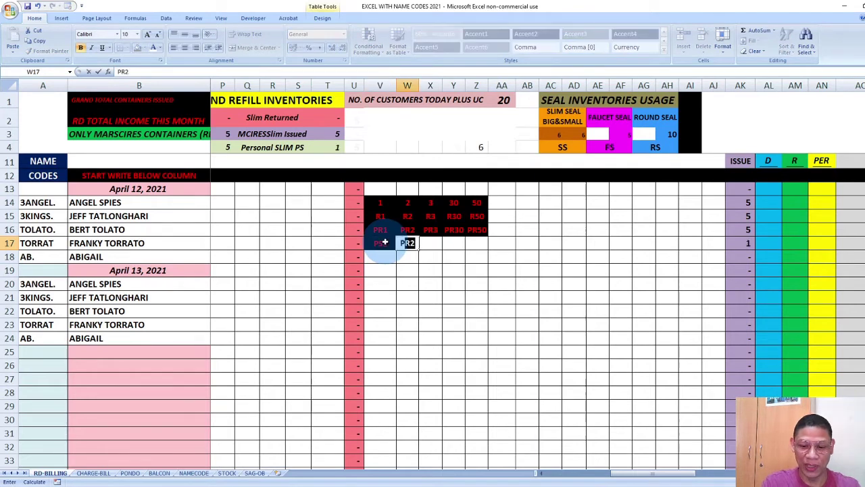
type("2")
key("Tab")
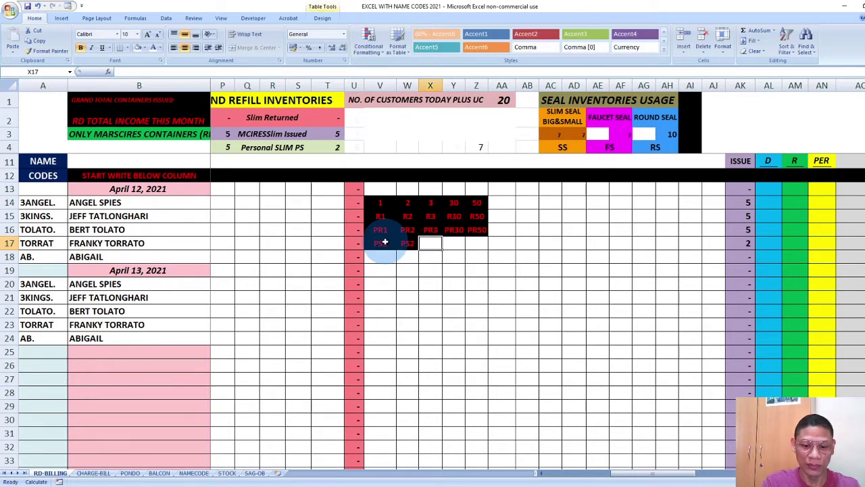
type("PS3")
key("Tab")
type("PS3")
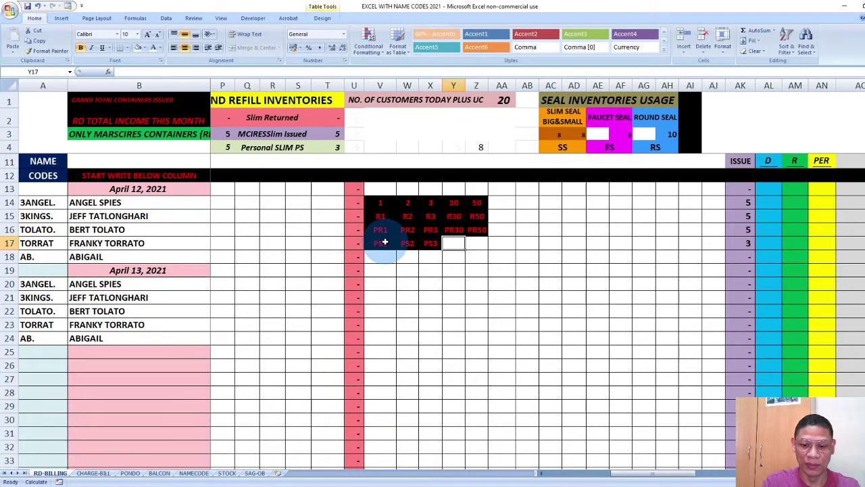
type("0")
key("Tab")
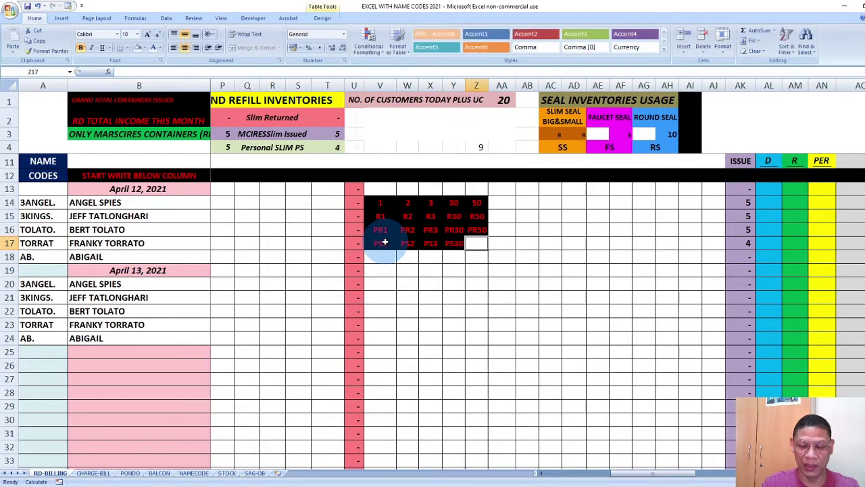
type("PS50")
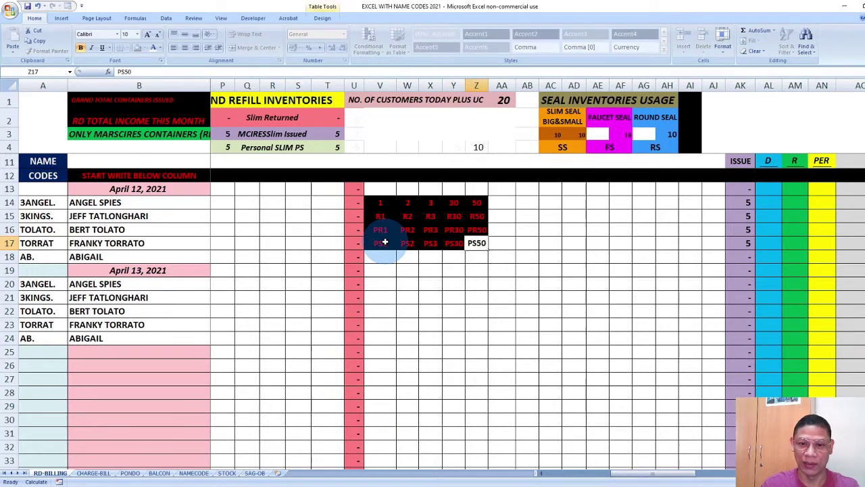
key("Tab")
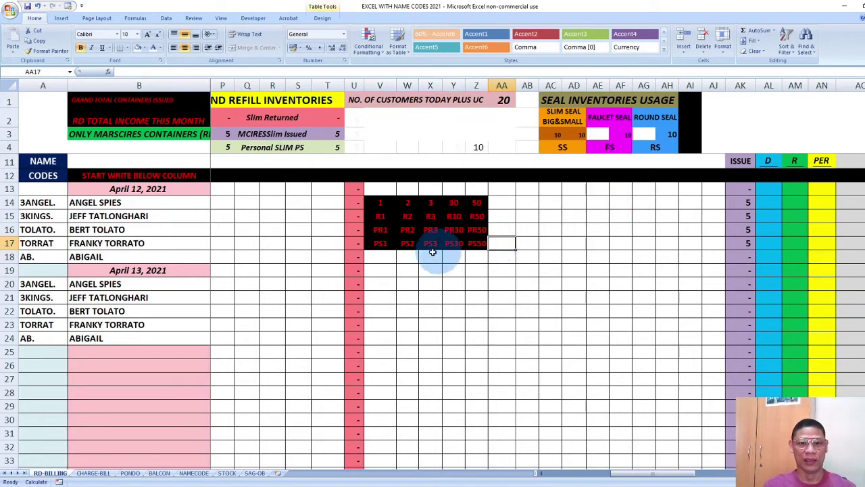
Step: Enter issued containers 100, 101, R100, PR100 and PS100 for the fifth April 12 customer in V18:Z18
left_click(384, 257)
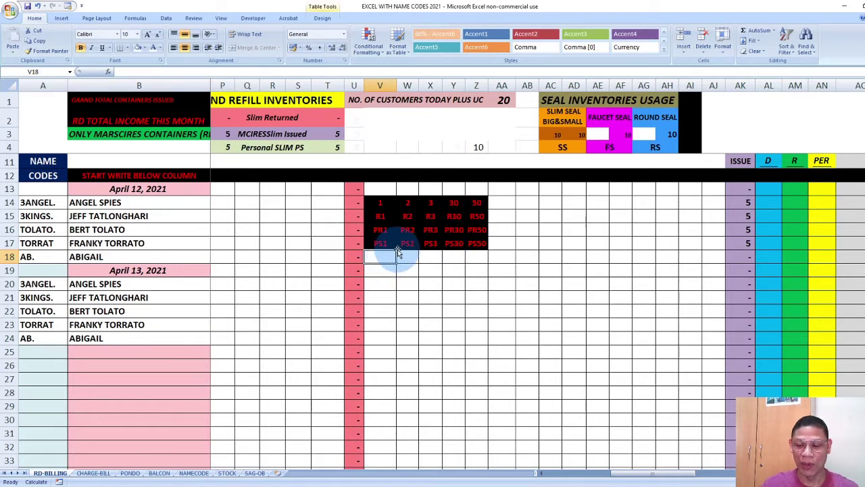
type("100")
key("Tab")
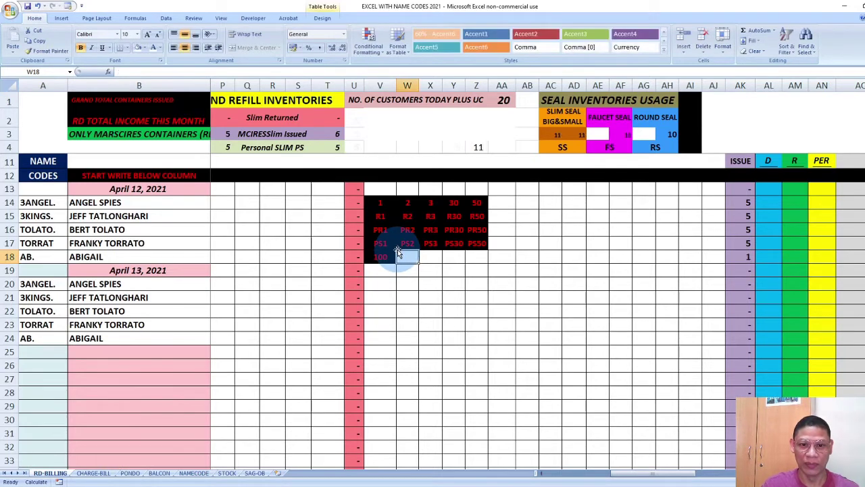
type("101")
key("Tab")
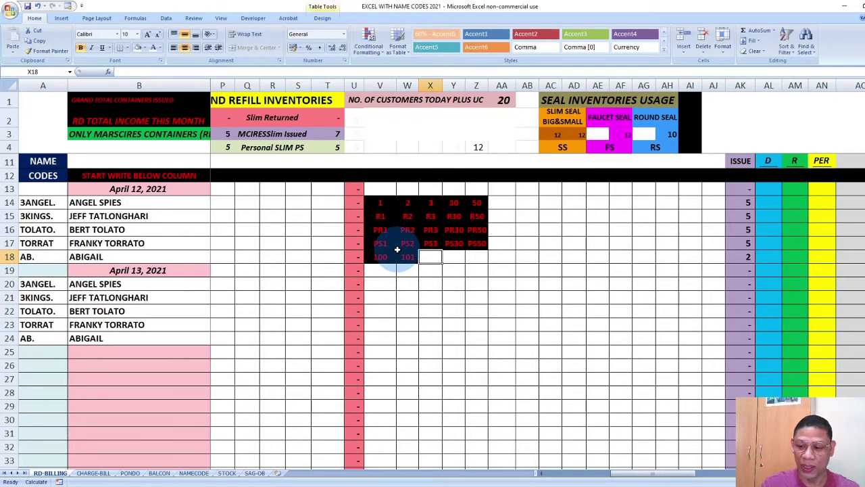
type("P")
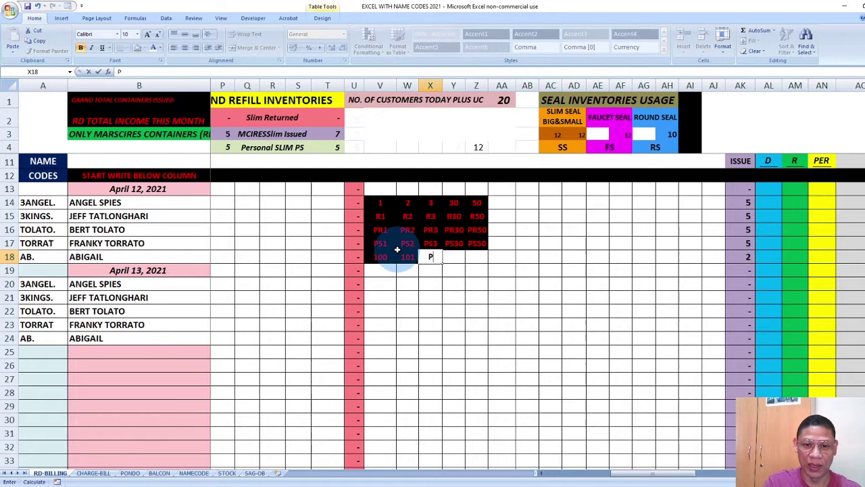
type("R3")
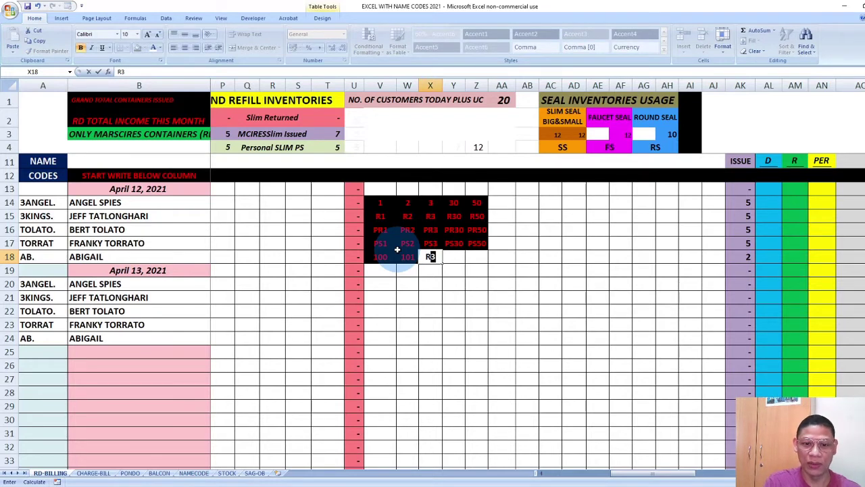
type("00")
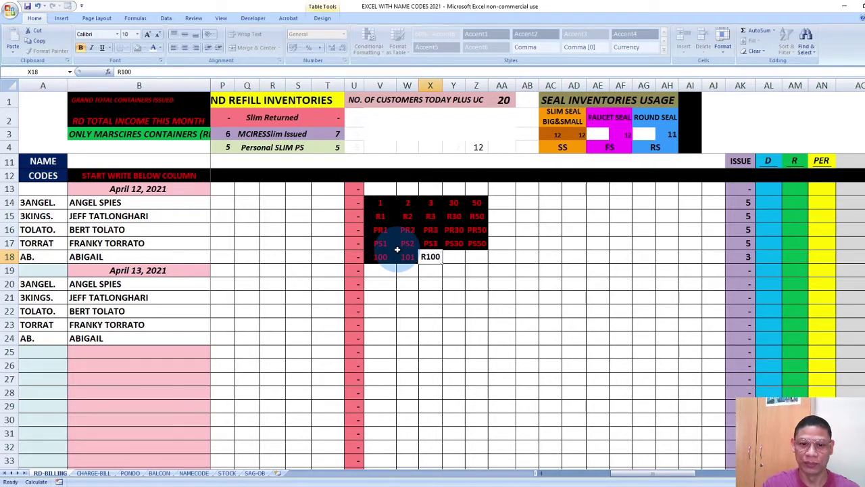
key("Tab")
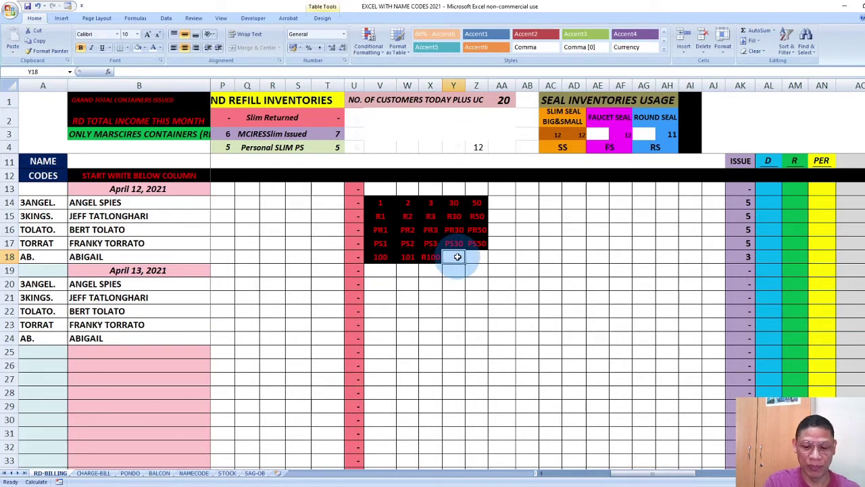
type("PR")
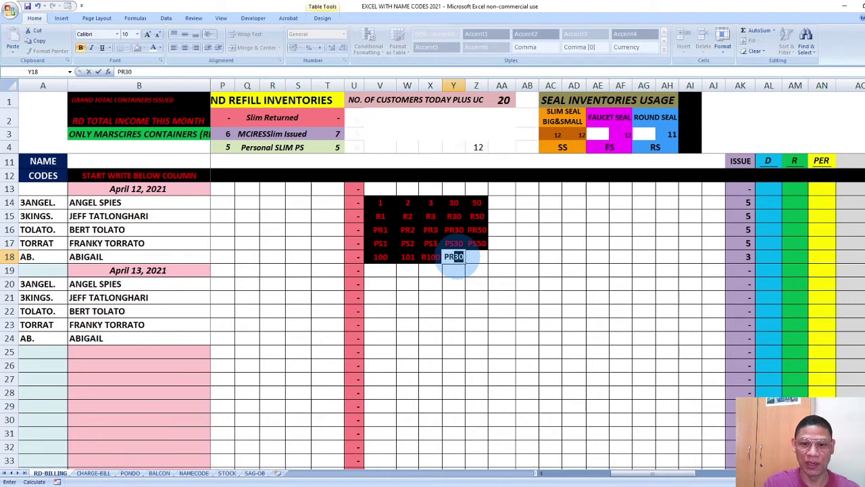
type("30")
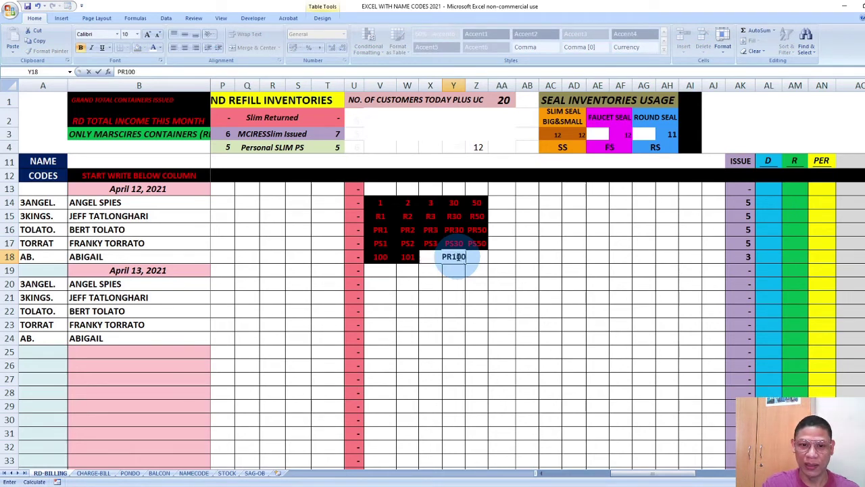
key("Tab")
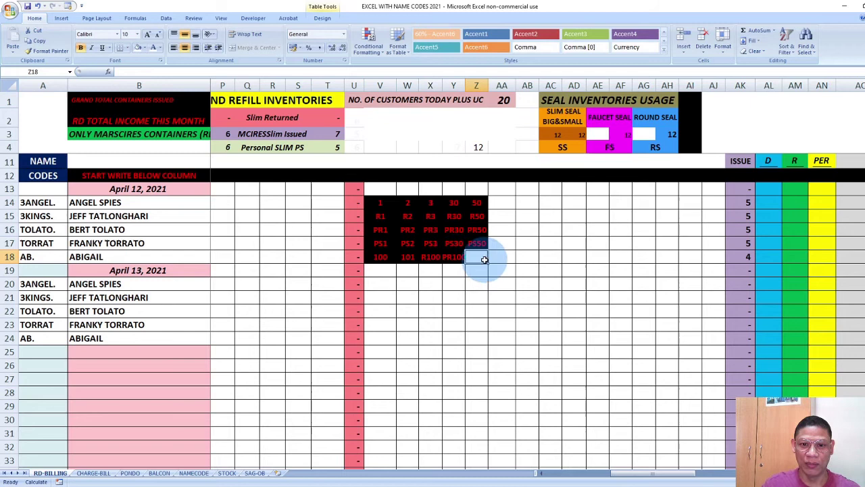
type("P")
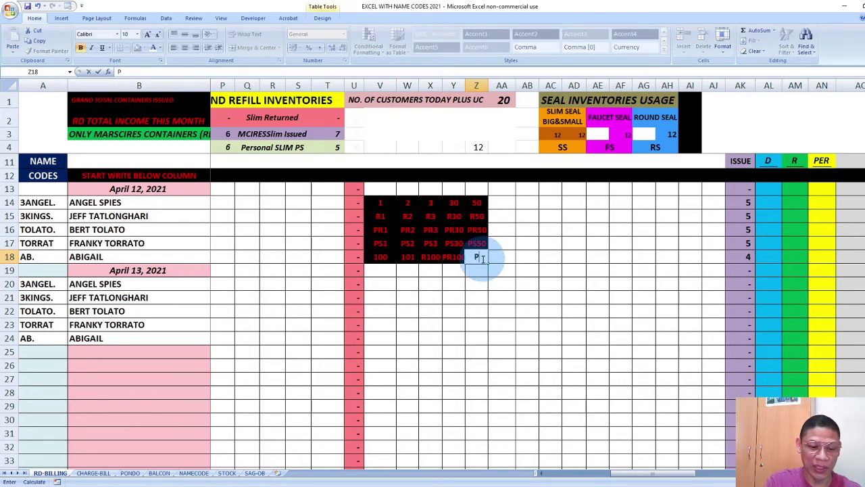
type("S")
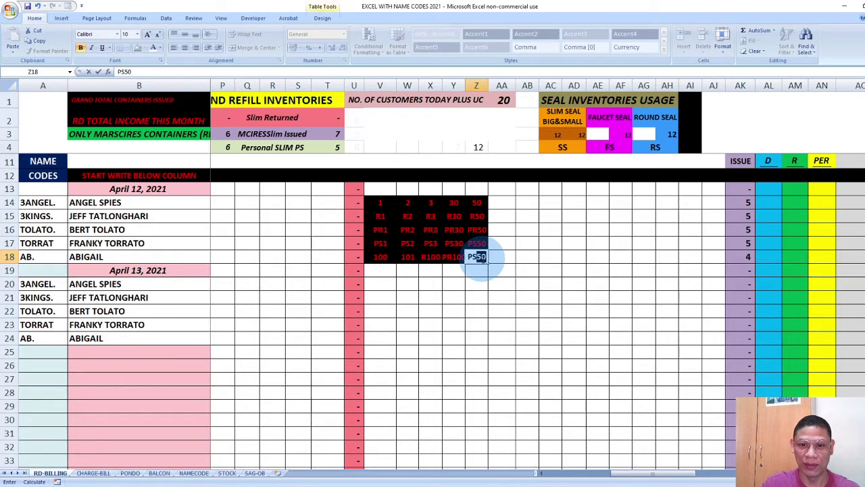
type("100")
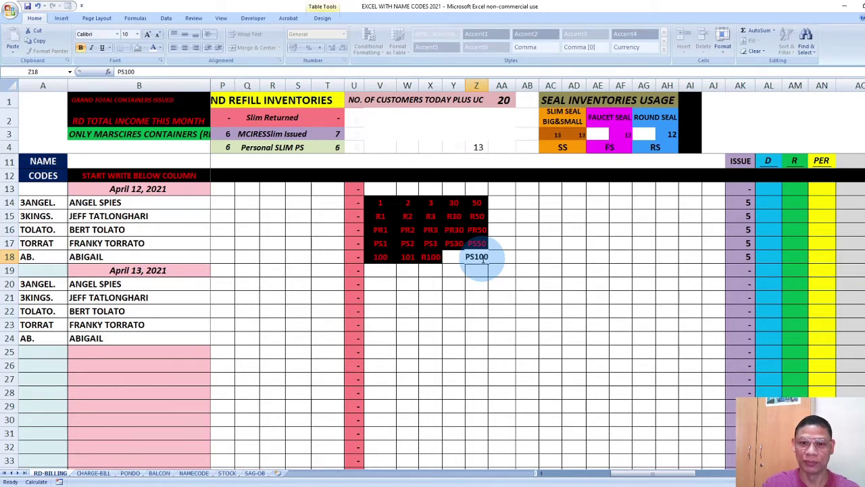
key("Tab")
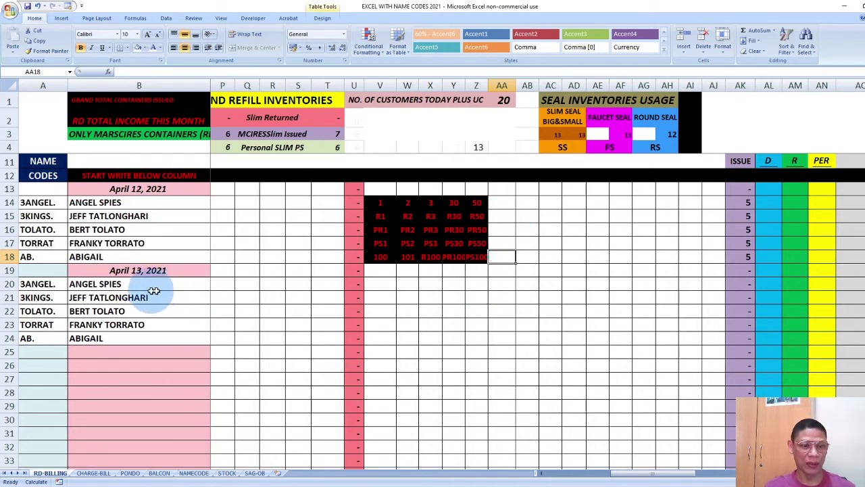
Step: Enter container numbers 1, 2, 3, 30 and 50 again for the first April 13 customer in V20:Z20
left_click(476, 283)
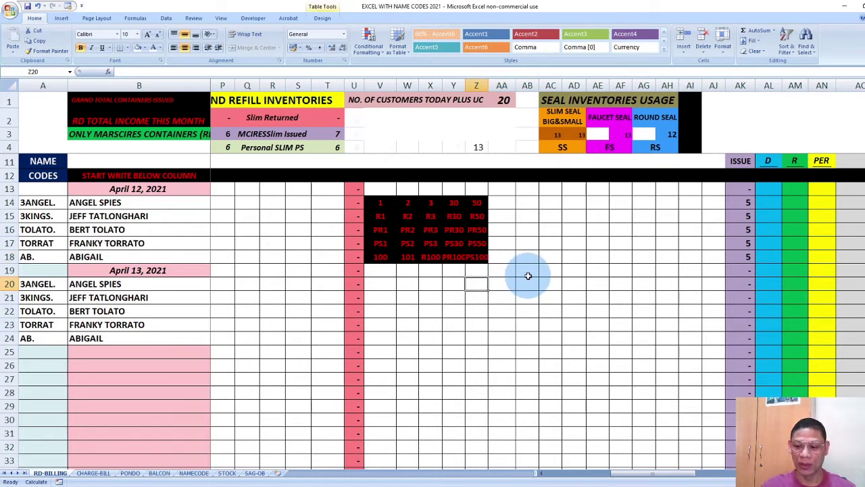
type("50")
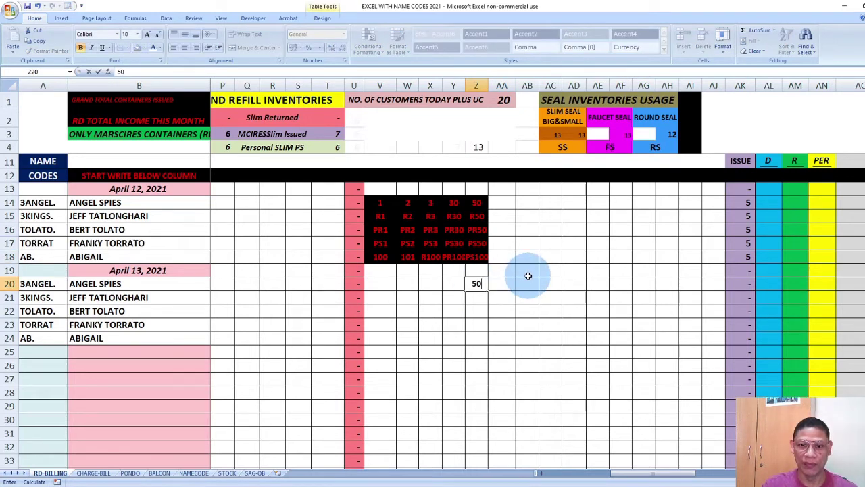
key("Tab")
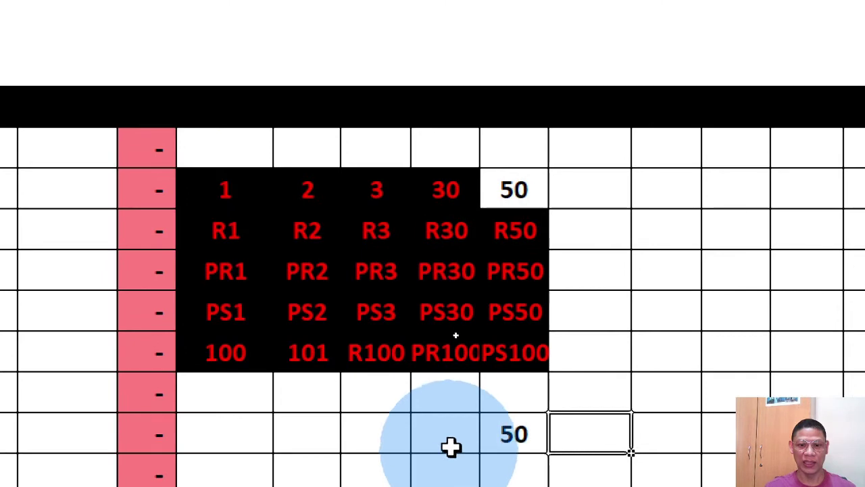
left_click(453, 424)
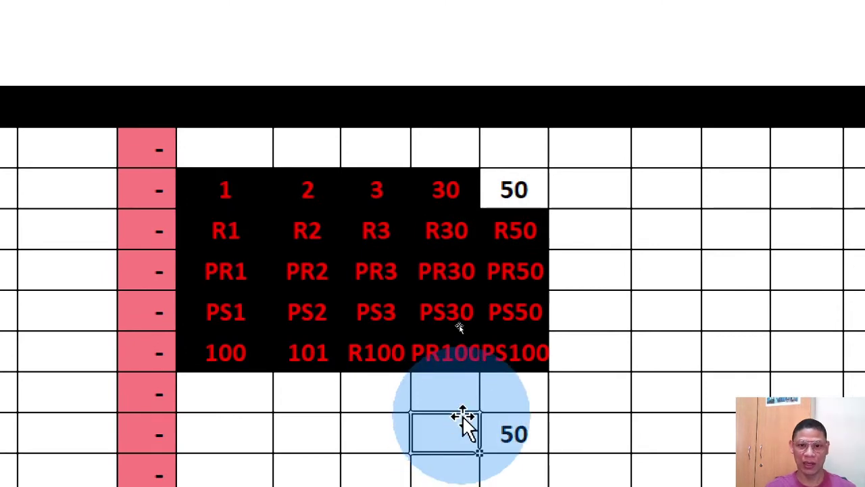
type("30")
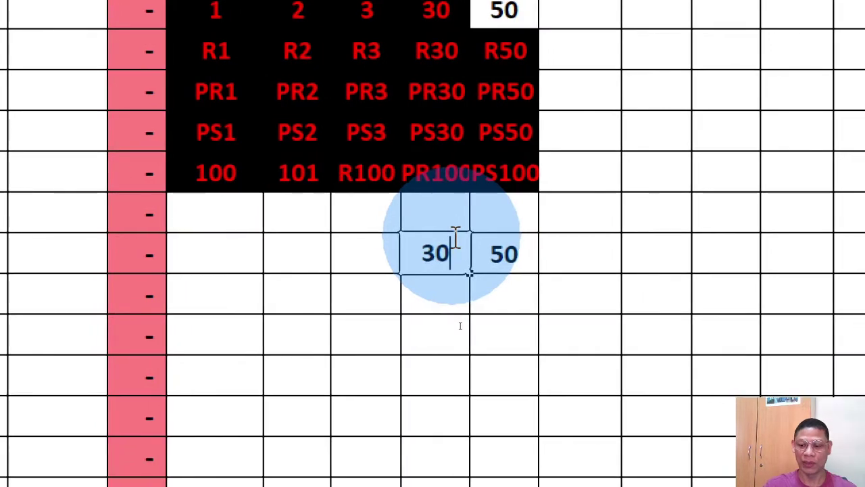
key("Tab")
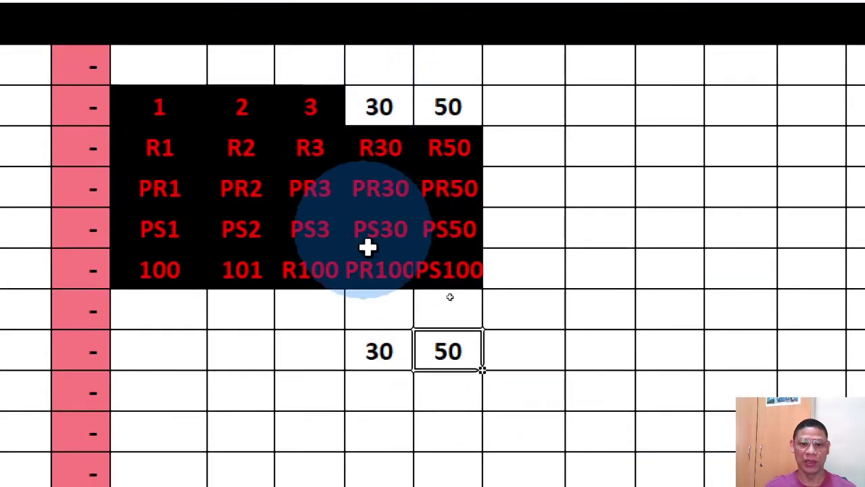
left_click(139, 348)
type("1")
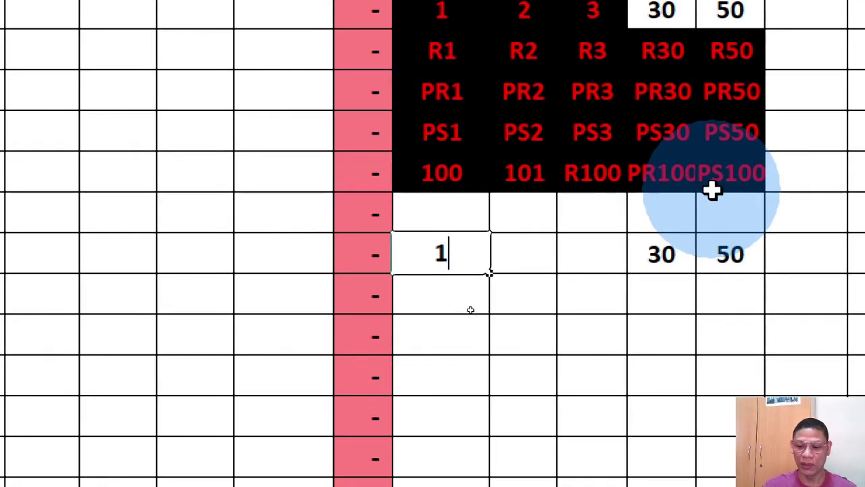
key("Tab")
type("2")
key("Tab")
type("3")
key("Tab")
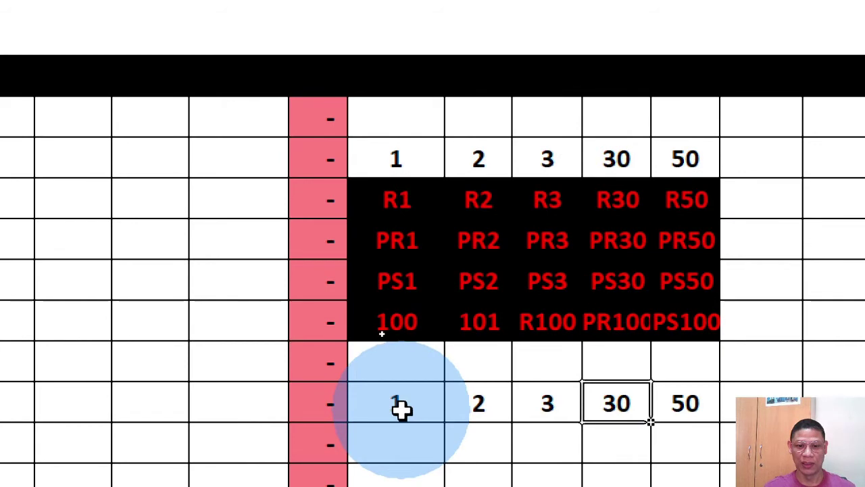
Step: Clear the contents of the first April 13 customer's container entries in V20:Z20
left_click_drag(402, 409, 685, 406)
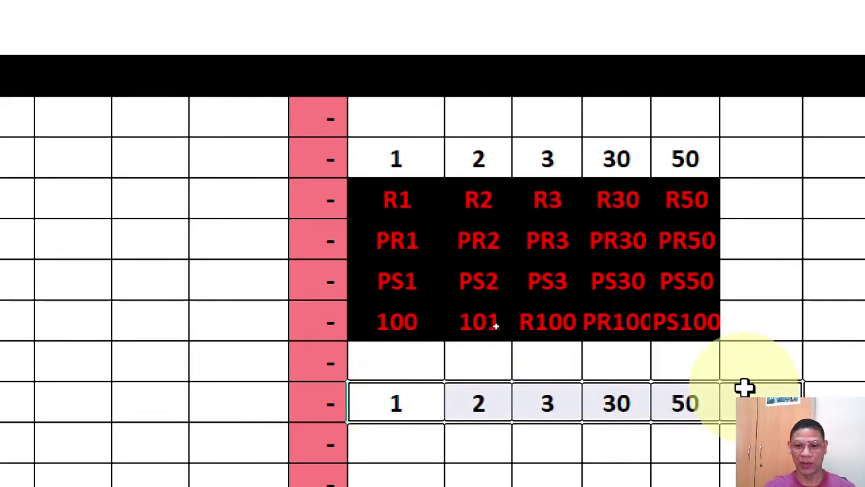
right_click(675, 414)
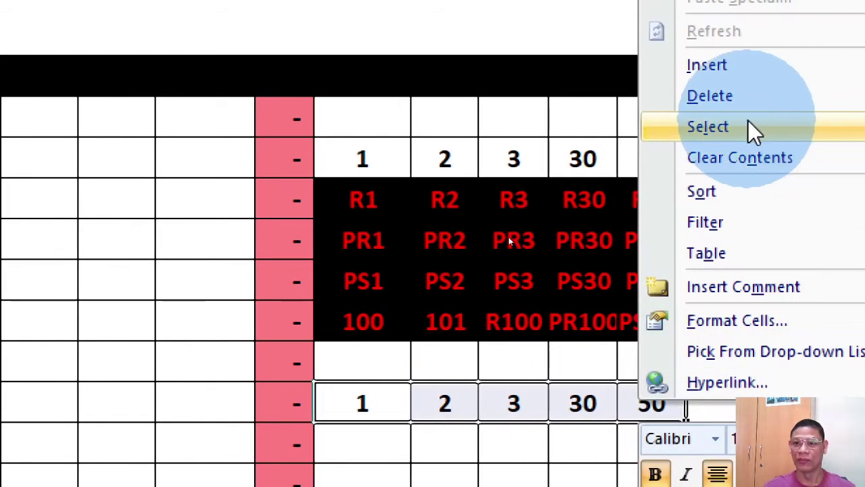
left_click(775, 160)
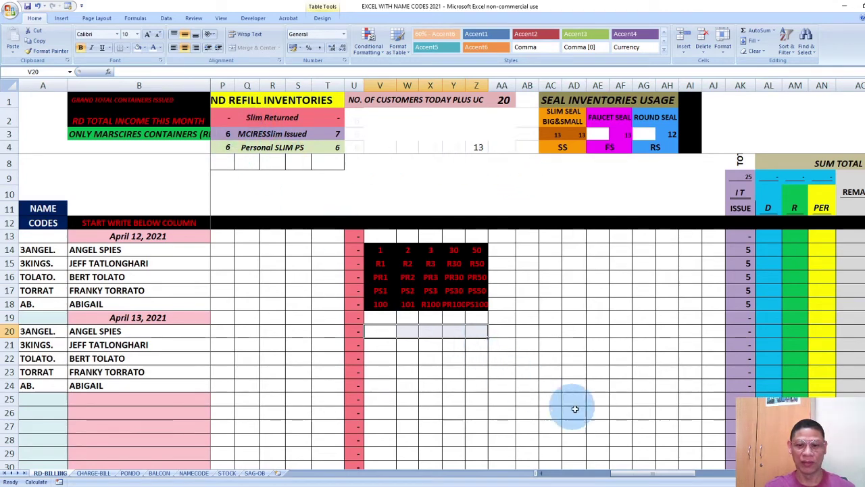
left_click_drag(625, 480, 579, 474)
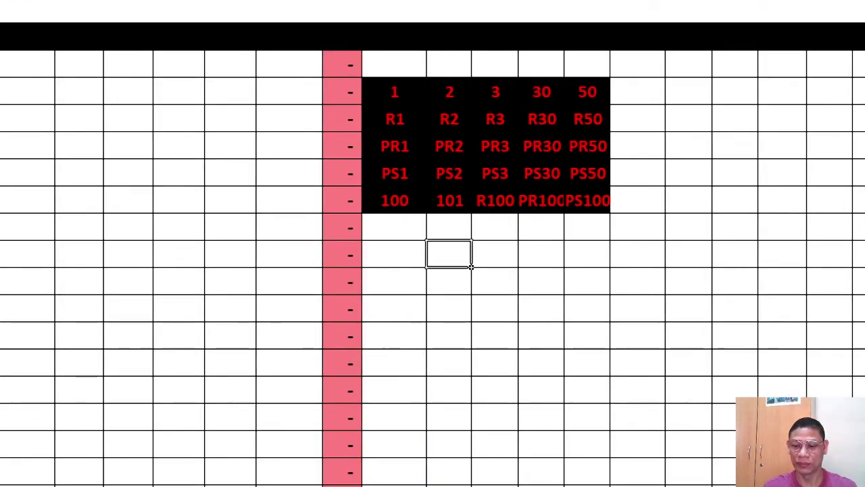
left_click(241, 243)
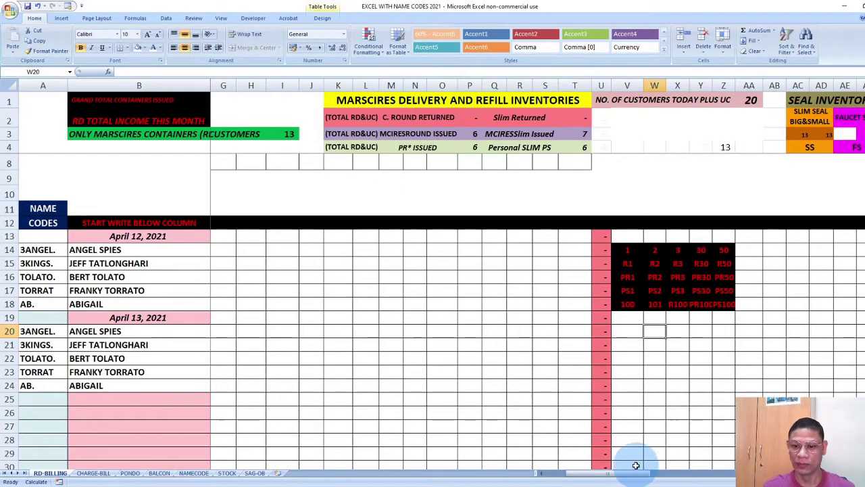
Step: Review the seal inventory usage and issued container totals on RD-BILLING, along with the name codes in A14 and A15
left_click_drag(628, 477, 657, 405)
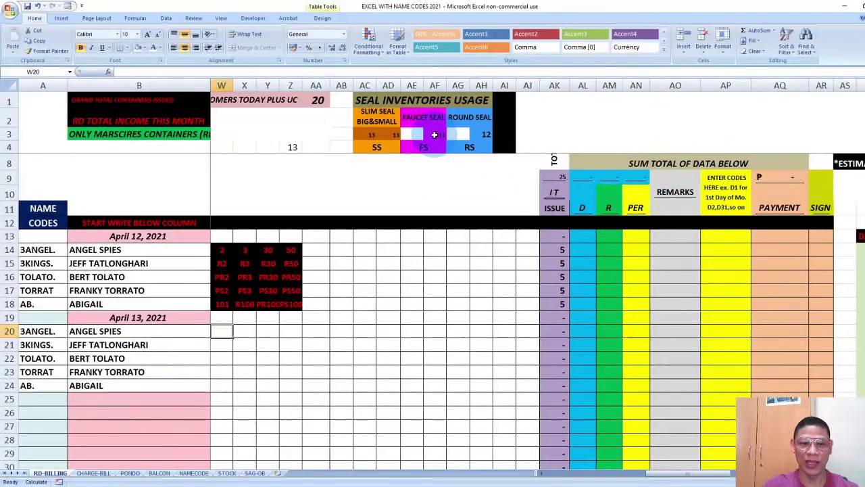
left_click_drag(654, 478, 554, 479)
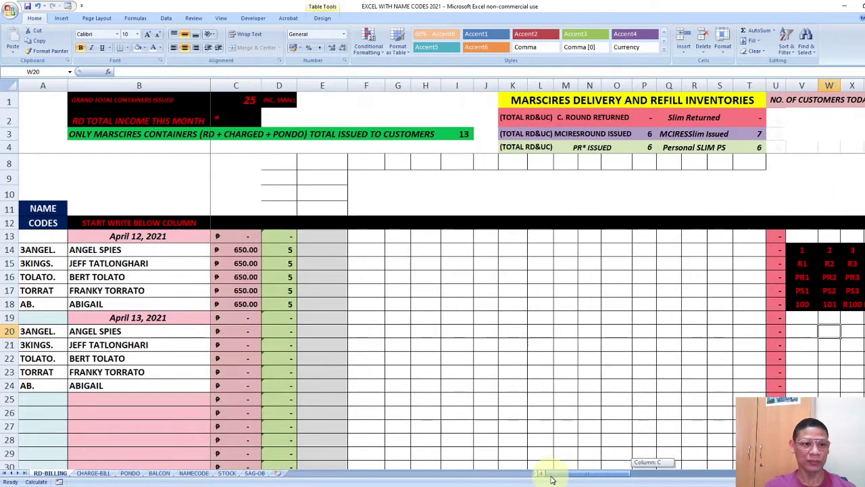
left_click(44, 250)
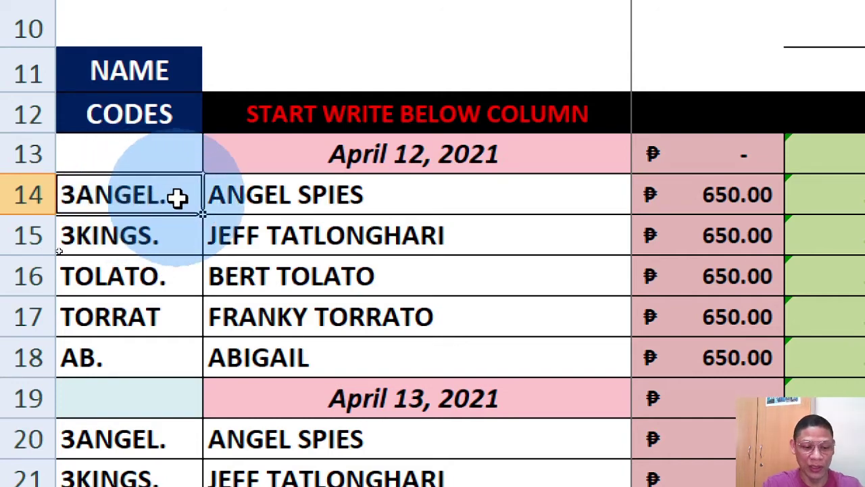
type("3AN")
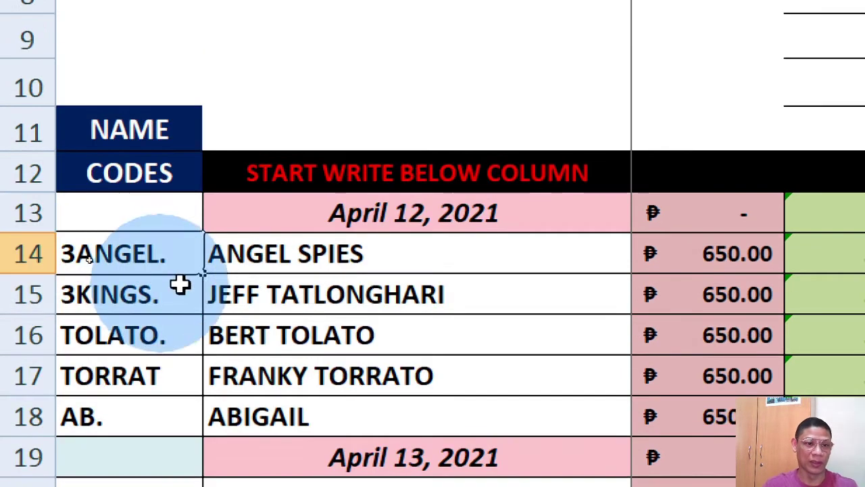
left_click(119, 235)
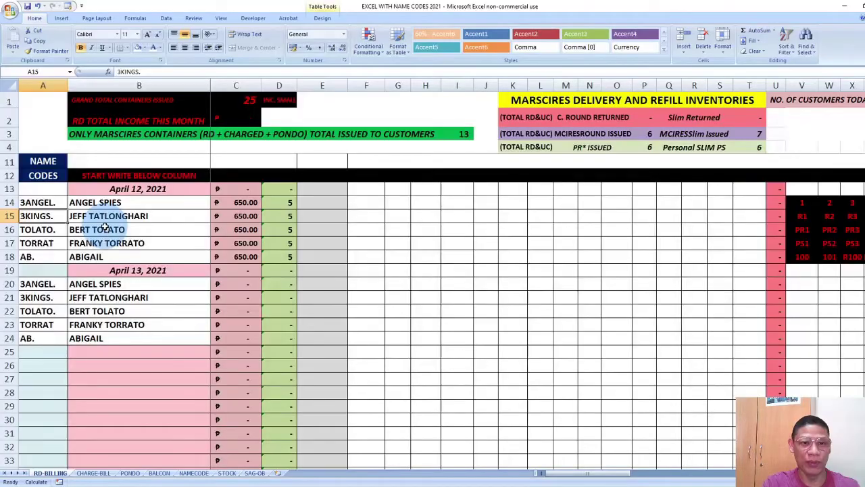
Step: Compare the name codes used on RD-BILLING with the code and customer list on the NAMECODE sheet
left_click(192, 475)
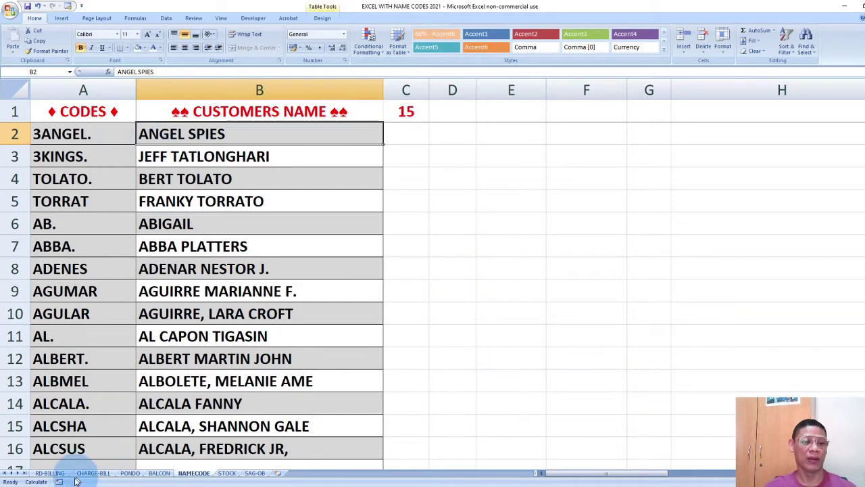
left_click(48, 473)
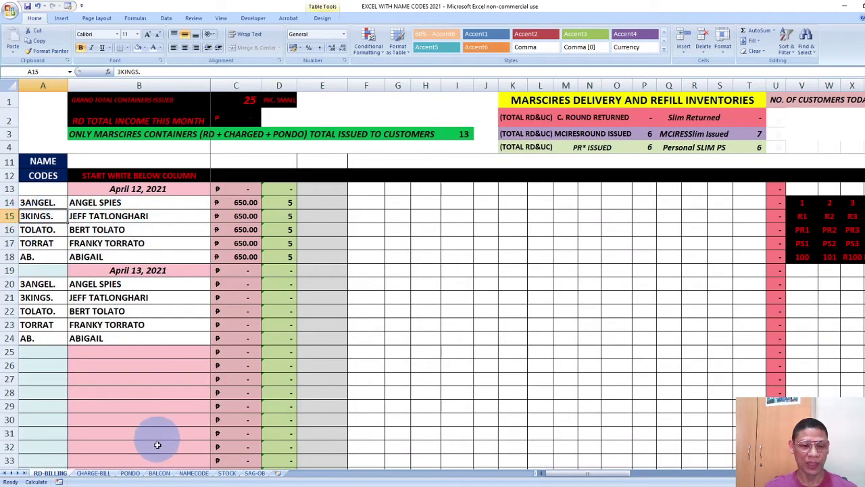
left_click(196, 474)
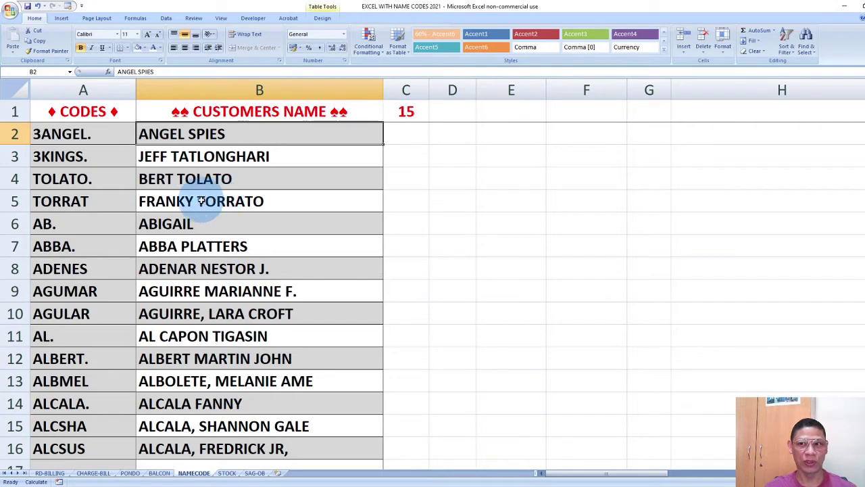
Step: Run Find on the NAMECODE sheet with an empty search term, close it and return to RD-BILLING
left_click(806, 42)
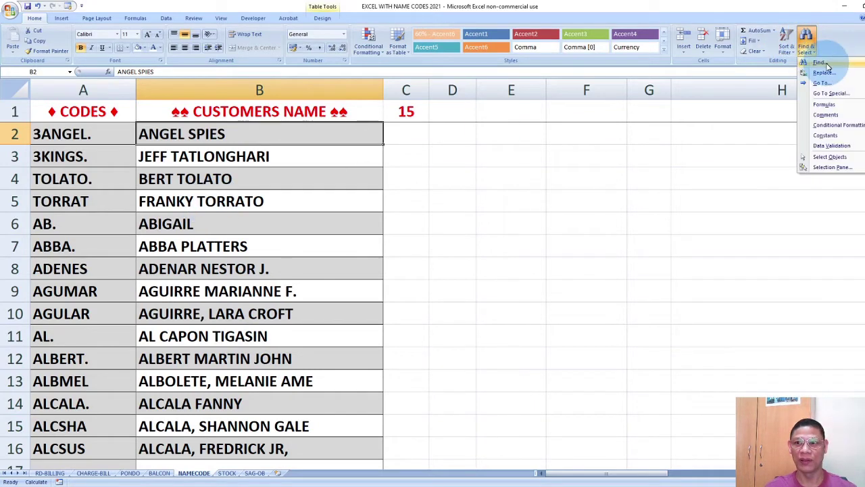
left_click(814, 64)
left_click_drag(399, 173, 369, 128)
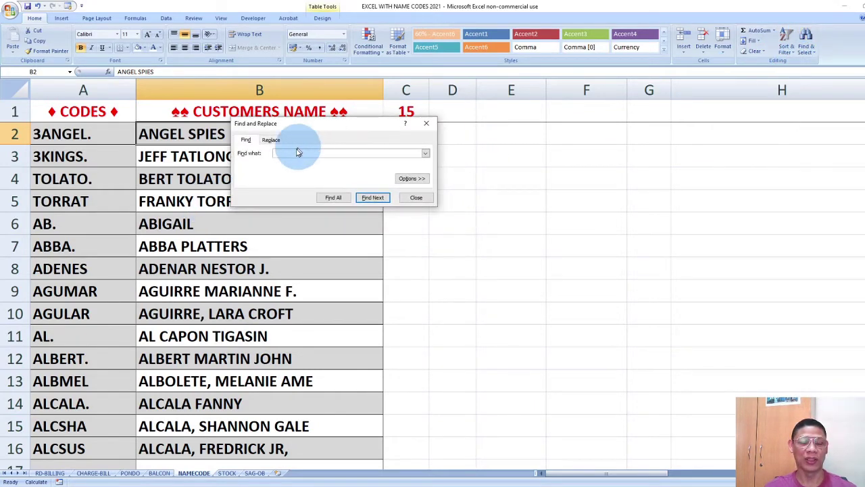
left_click(371, 197)
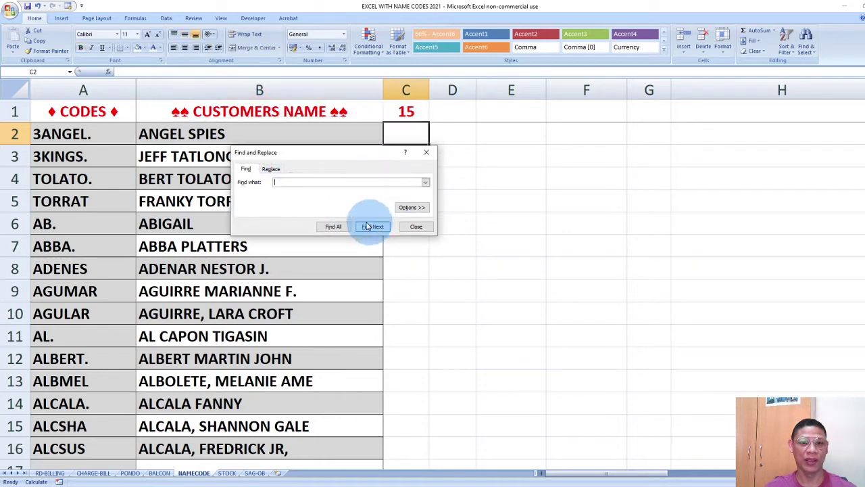
left_click(420, 226)
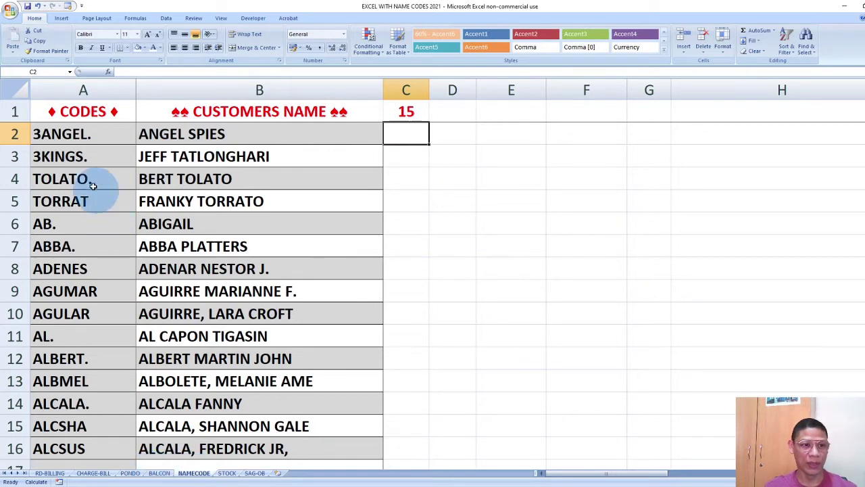
left_click(50, 472)
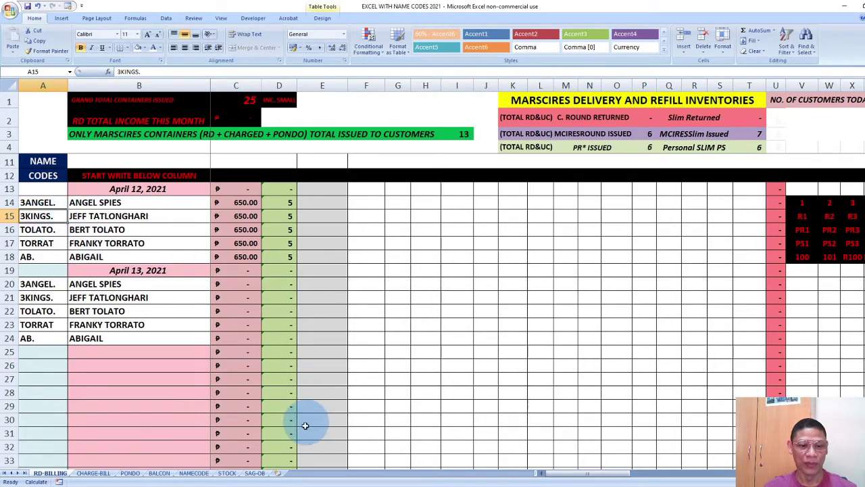
Step: Check the customer container balances on BALCON and examine the issued containers in V14:Z18 on RD-BILLING
left_click(161, 475)
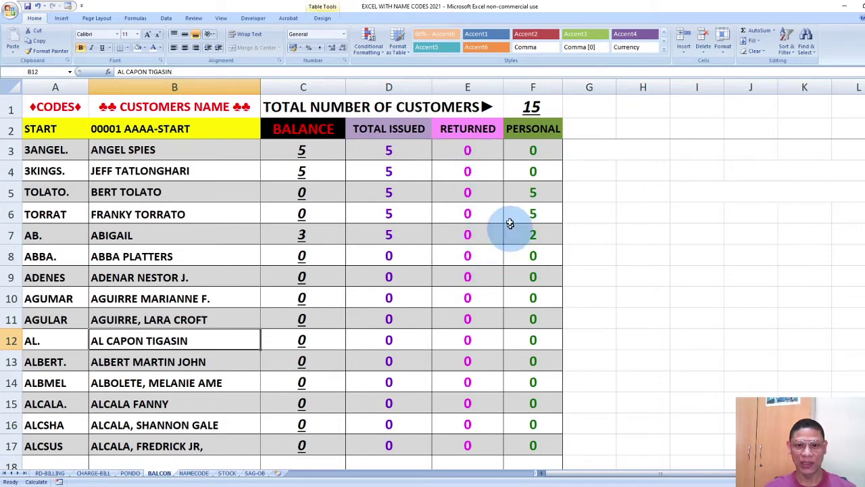
left_click(52, 472)
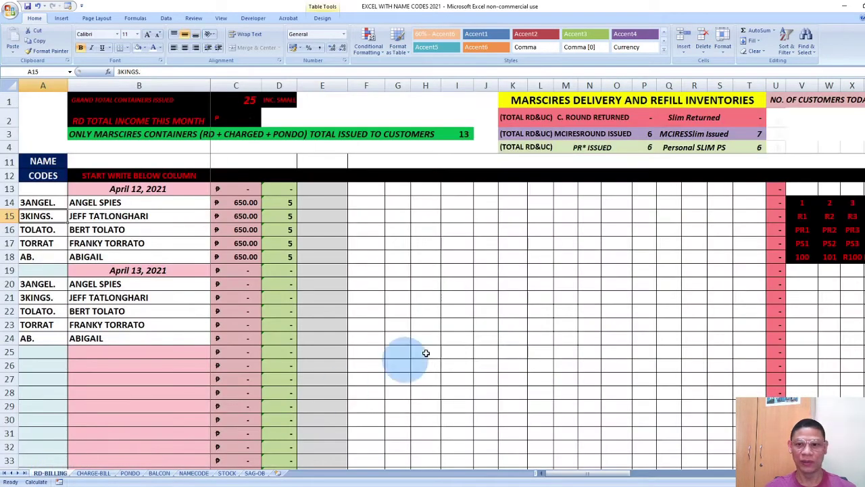
left_click_drag(617, 478, 665, 473)
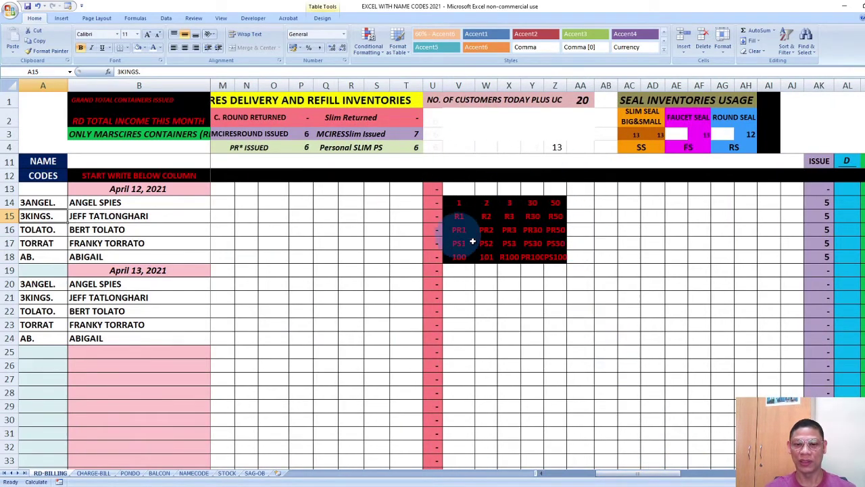
scroll(624, 265, "up", 2)
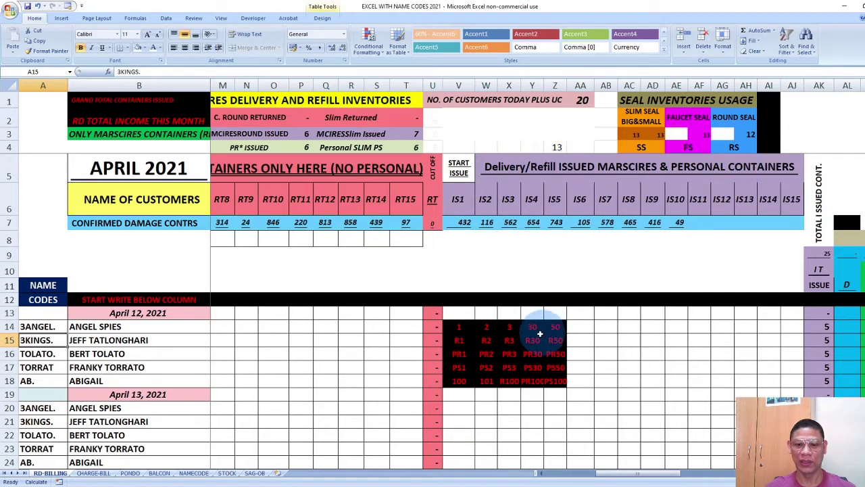
scroll(574, 317, "down", 2)
scroll(574, 317, "up", 1)
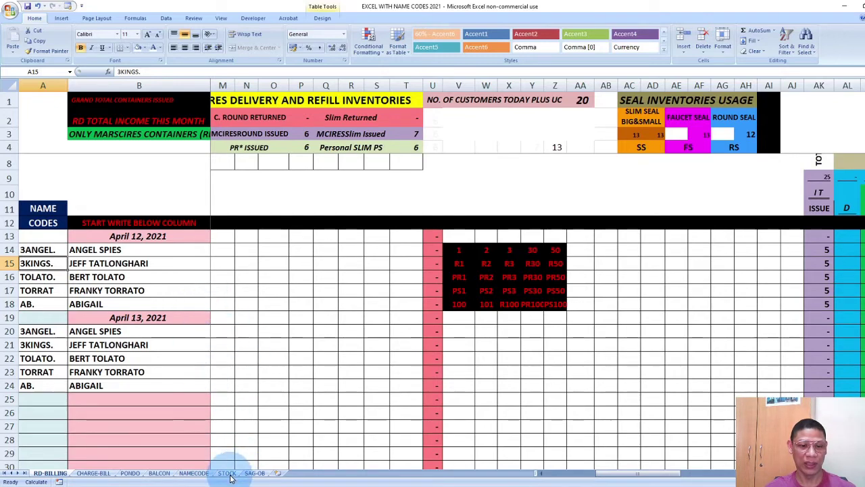
Step: Compare the balance, total issued and personal columns on BALCON with the April 12 customers' entries on RD-BILLING
left_click(159, 474)
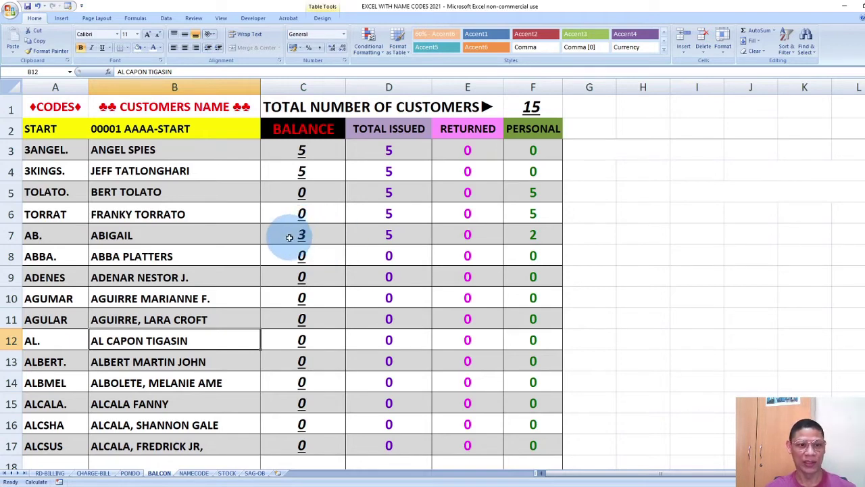
left_click(52, 474)
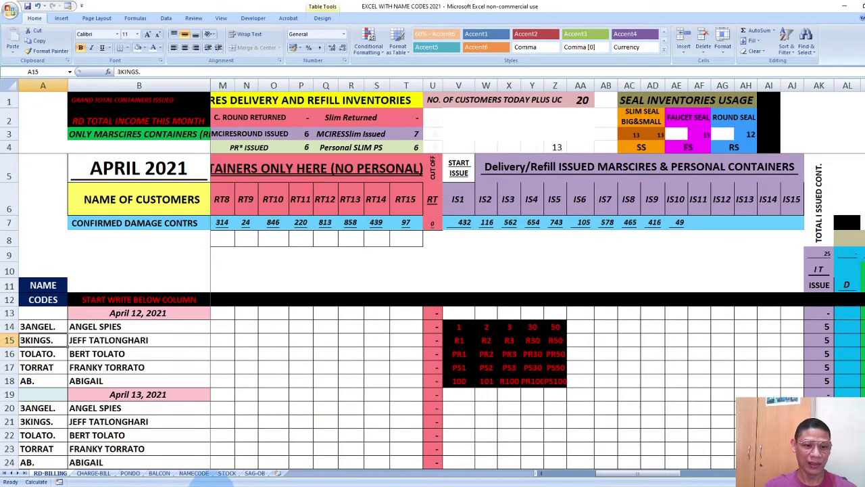
left_click(159, 474)
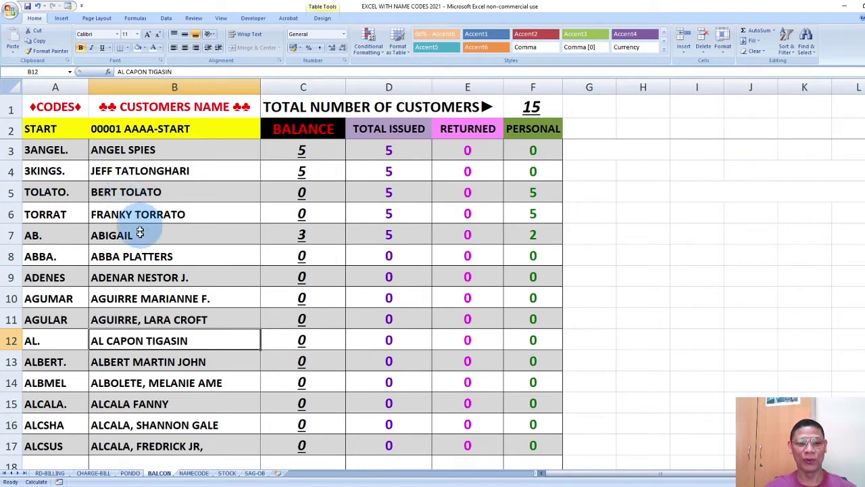
left_click(49, 472)
scroll(585, 303, "down", 3)
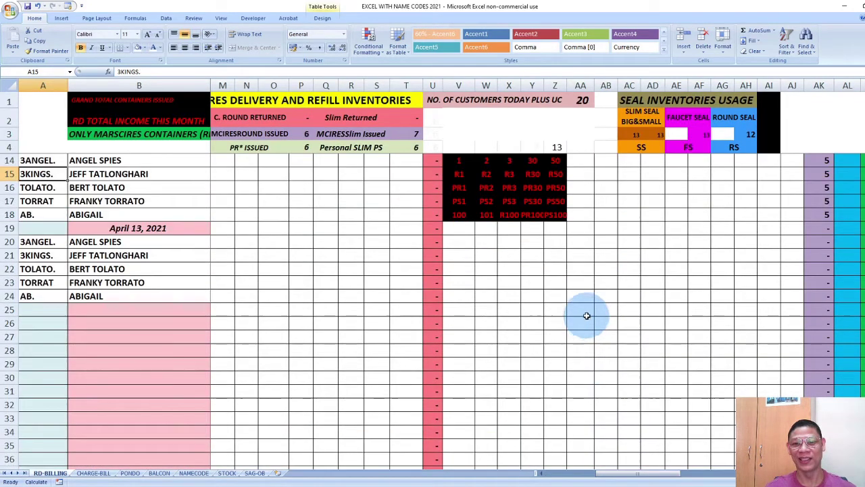
scroll(584, 313, "up", 1)
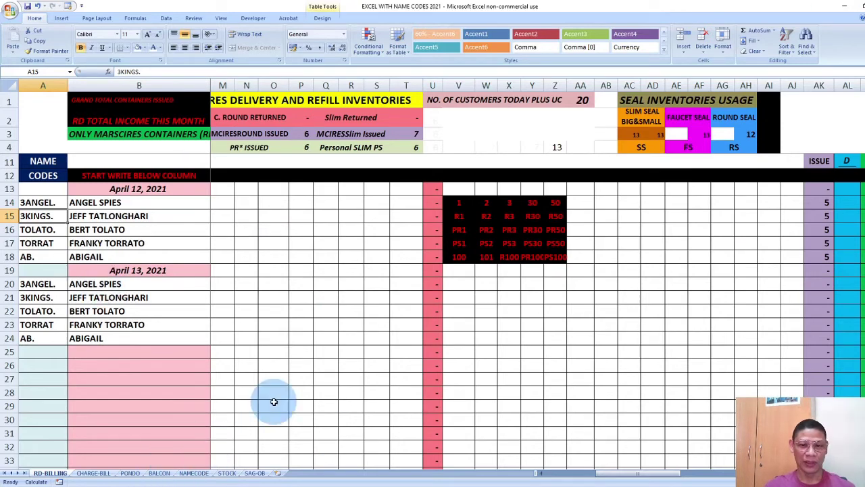
Step: Examine the customers listed on BALCON and CHARGE-BILL against those recorded on RD-BILLING
left_click(158, 473)
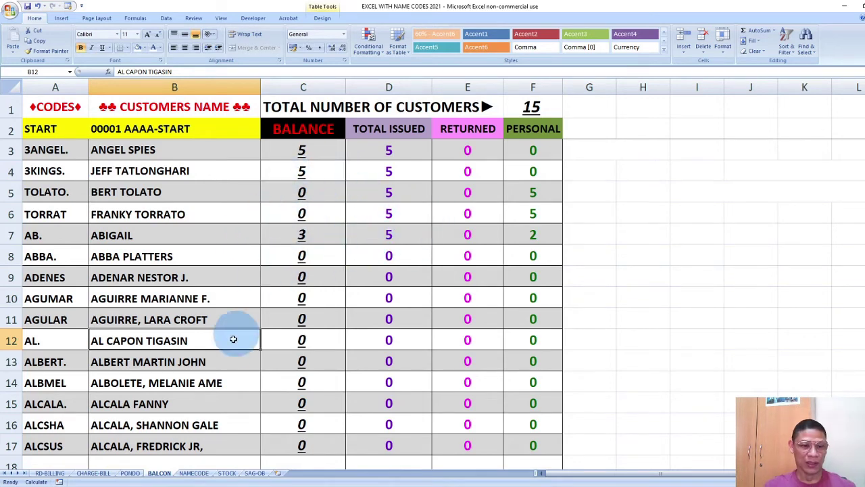
left_click(95, 471)
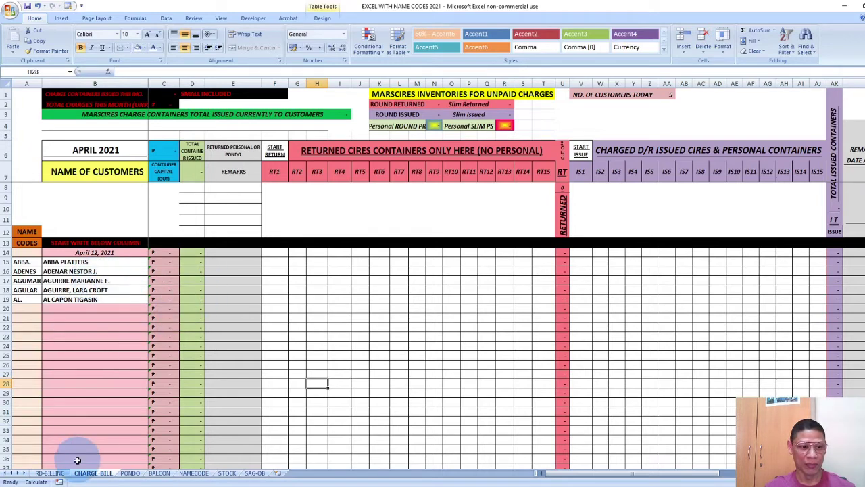
left_click(50, 473)
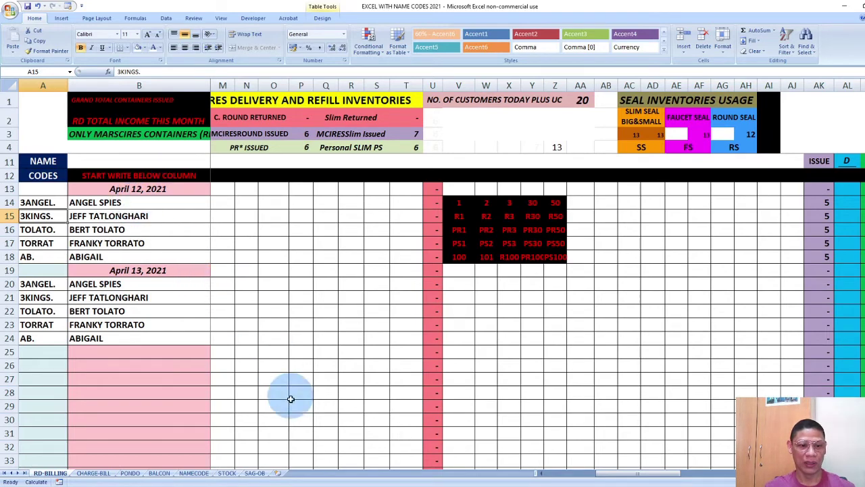
left_click(165, 473)
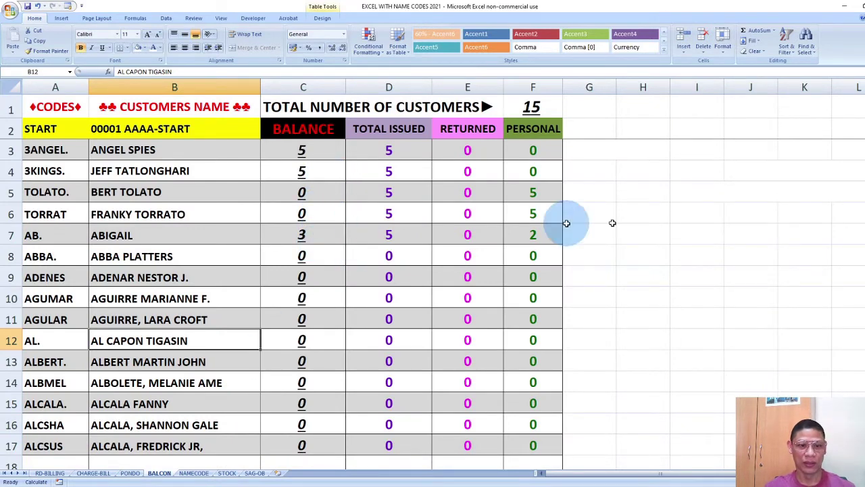
left_click(49, 473)
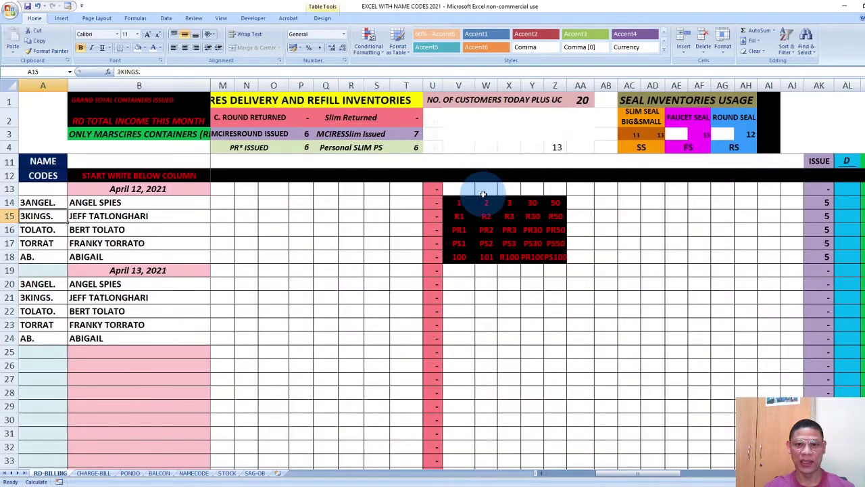
left_click_drag(457, 201, 556, 254)
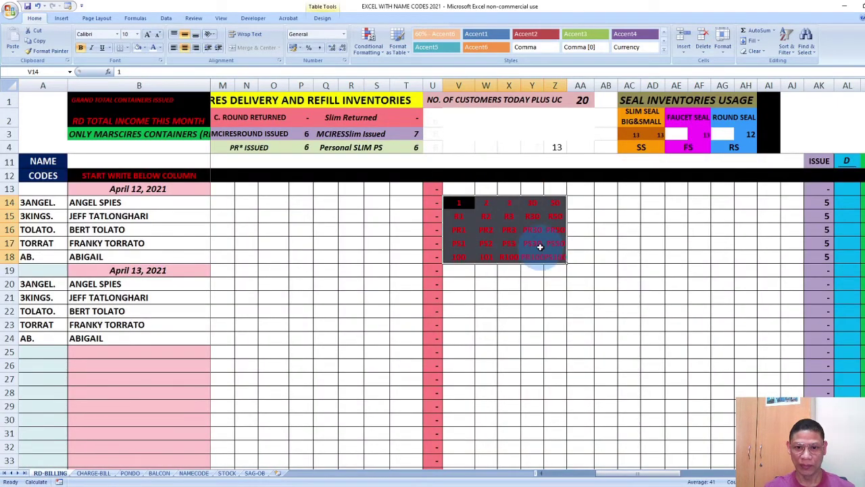
right_click(538, 244)
left_click(578, 262)
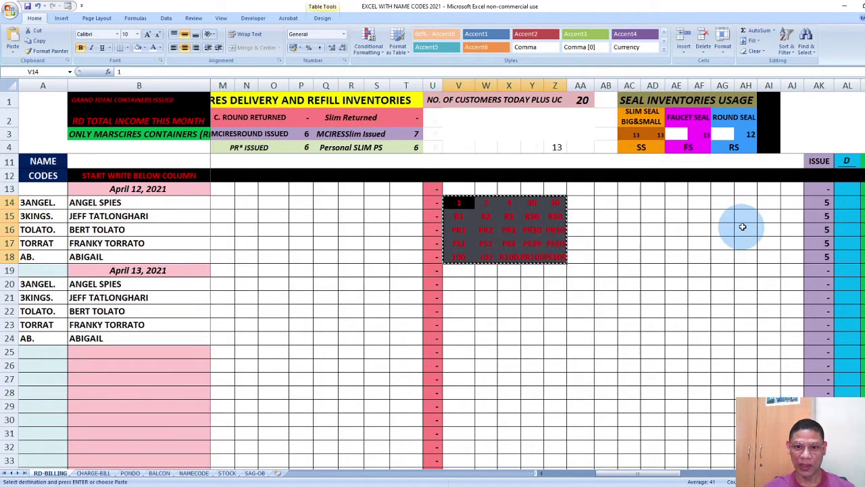
left_click(94, 473)
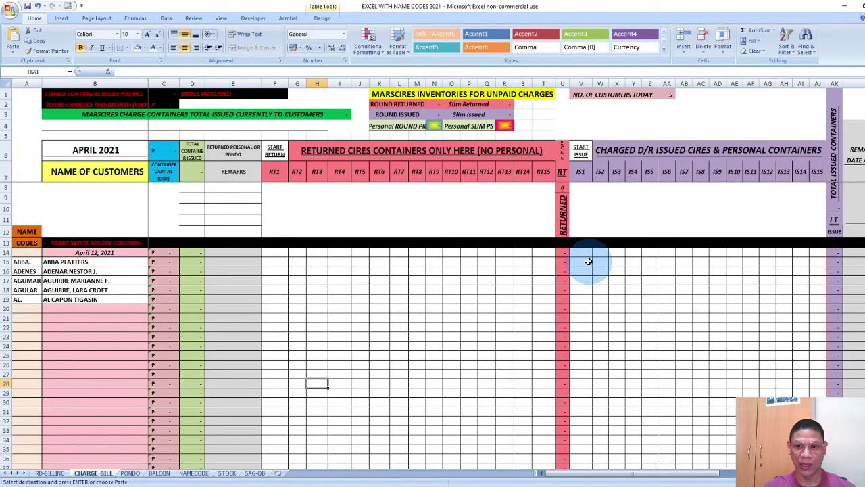
left_click_drag(581, 263, 637, 269)
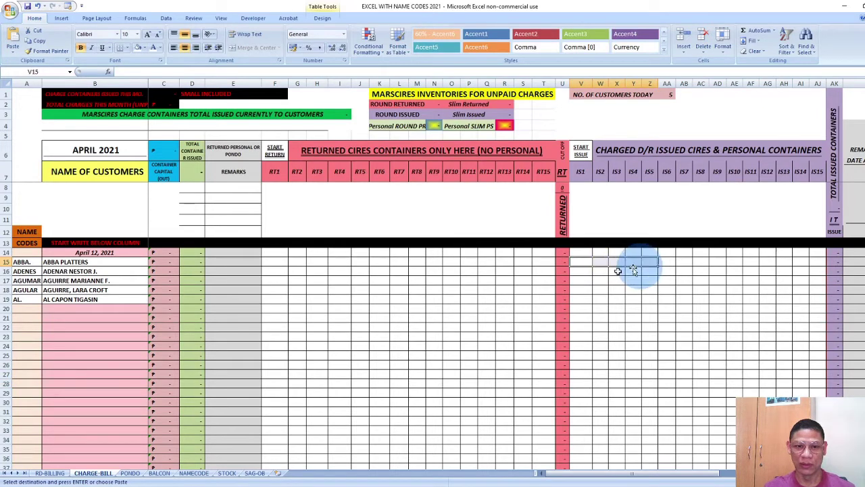
Step: Copy the issued container entries in V14:Z18 on RD-BILLING and paste them into V15:Z19 on CHARGE-BILL
left_click(49, 473)
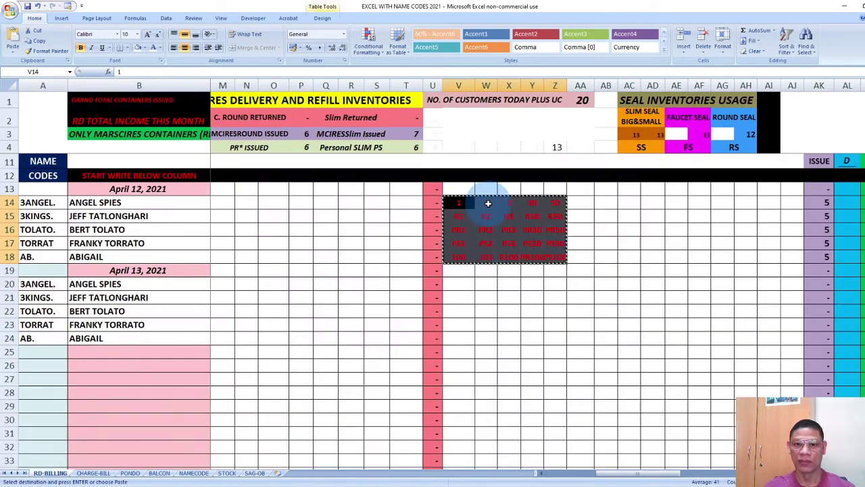
left_click_drag(458, 203, 557, 255)
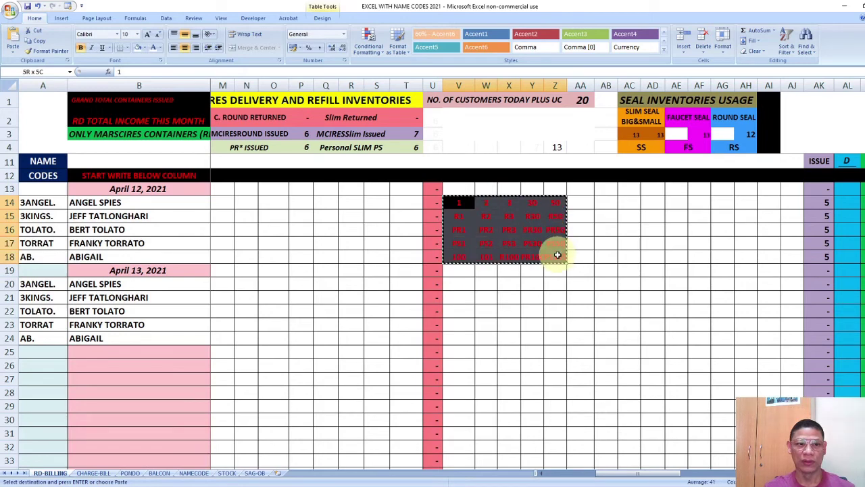
right_click(543, 239)
left_click(589, 260)
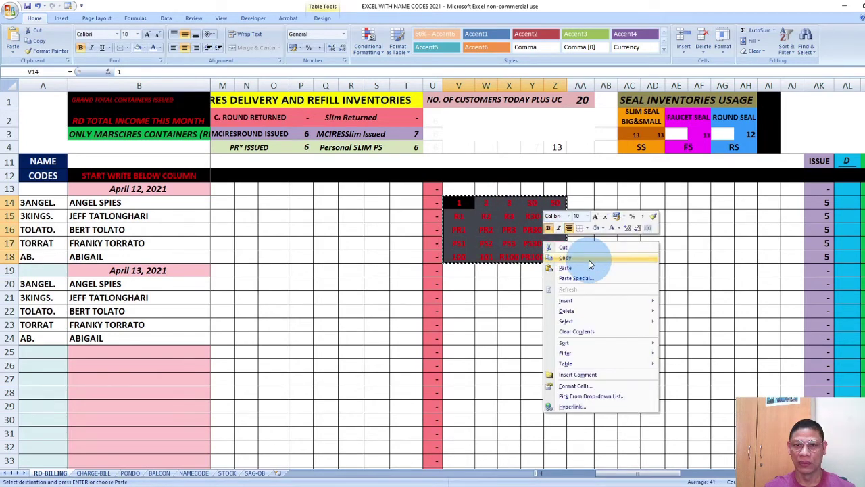
left_click(88, 473)
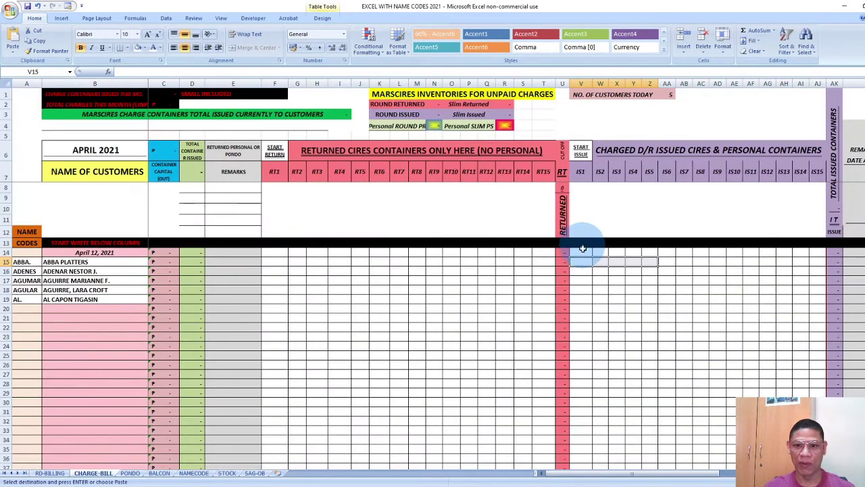
left_click_drag(579, 263, 652, 262)
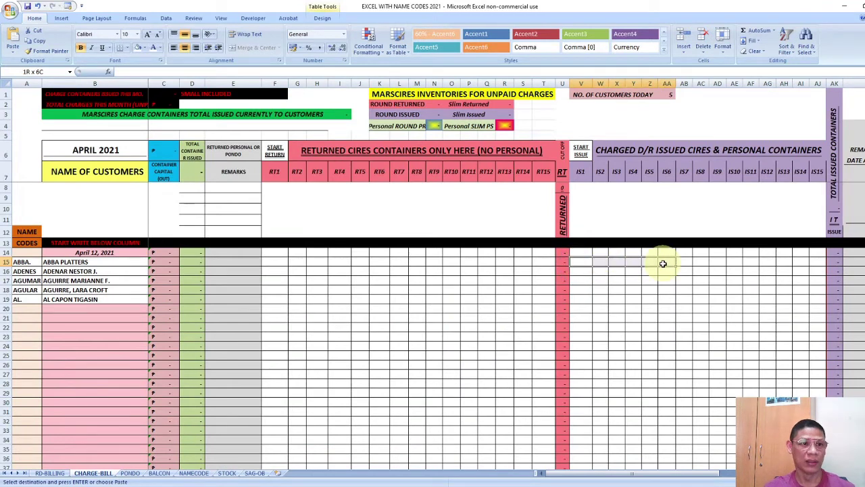
left_click_drag(651, 265, 651, 295)
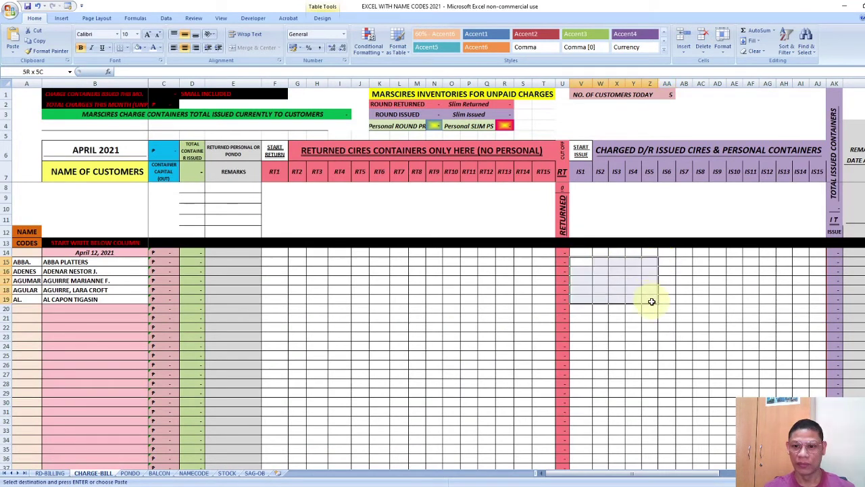
right_click(646, 283)
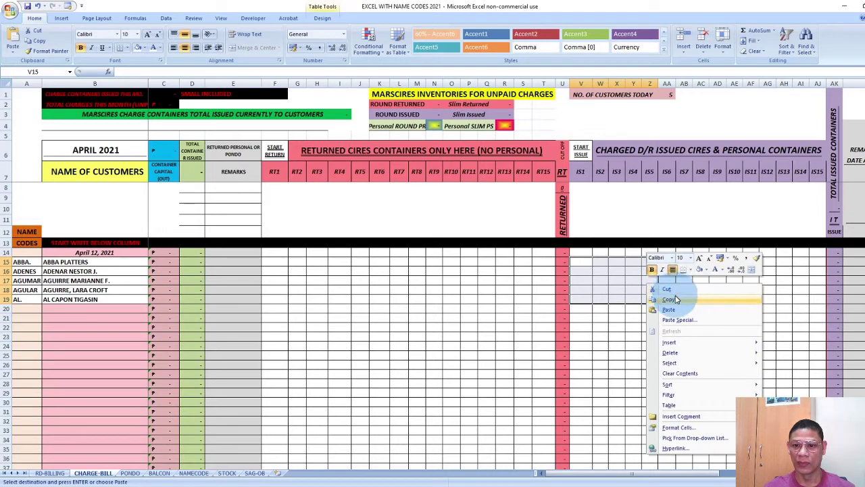
left_click(670, 310)
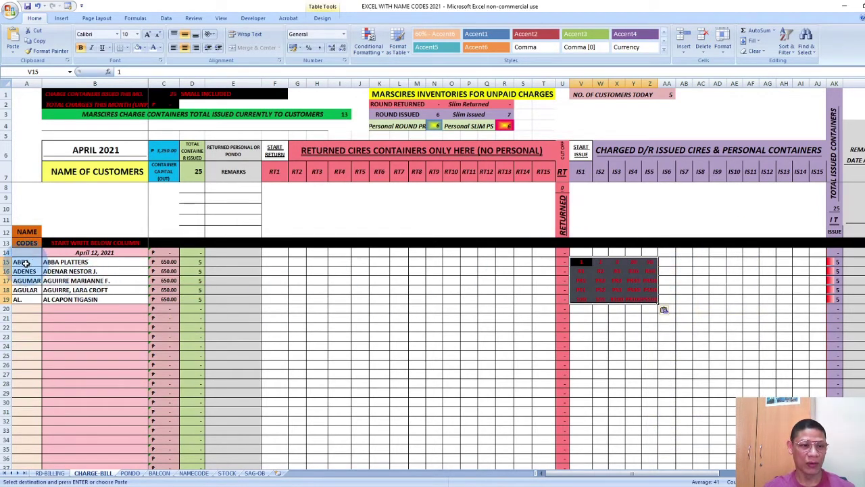
Step: Check the balance, total issued and personal columns of the CHARGE-BILL customers on BALCON
left_click(161, 472)
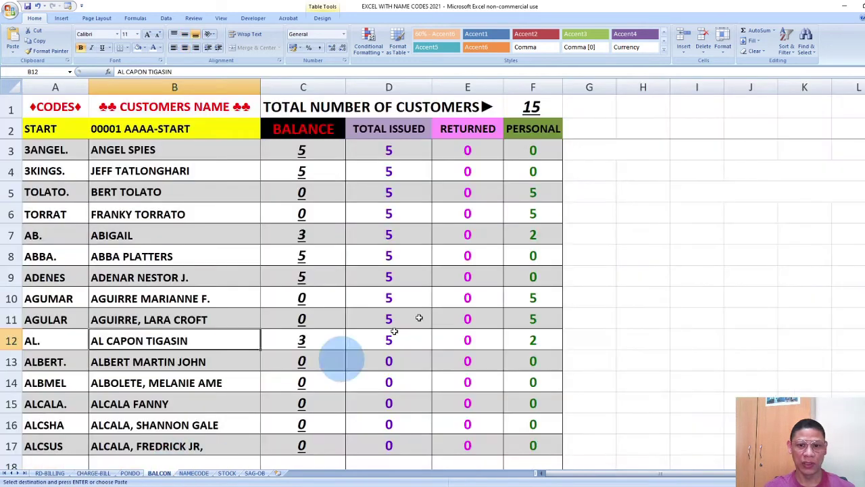
scroll(377, 332, "down", 2)
scroll(331, 270, "up", 2)
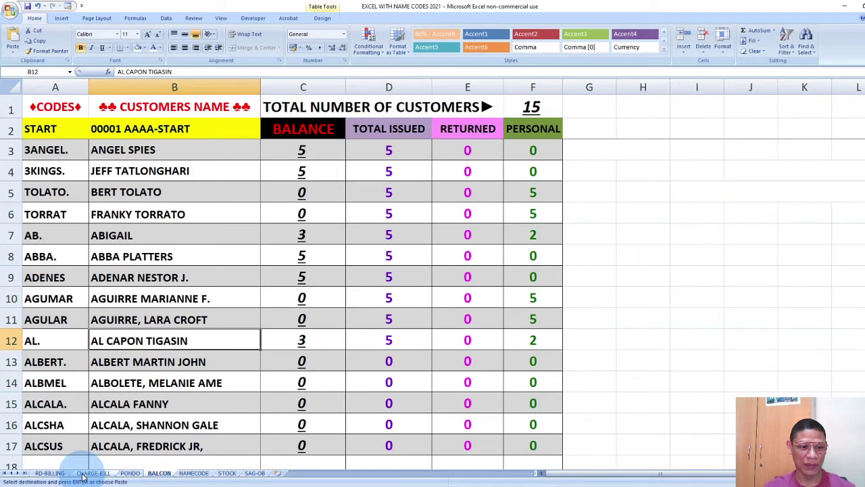
Step: Copy the April 12 customer codes and names in A14:B18 on RD-BILLING over A15:B19 on CHARGE-BILL
left_click(50, 472)
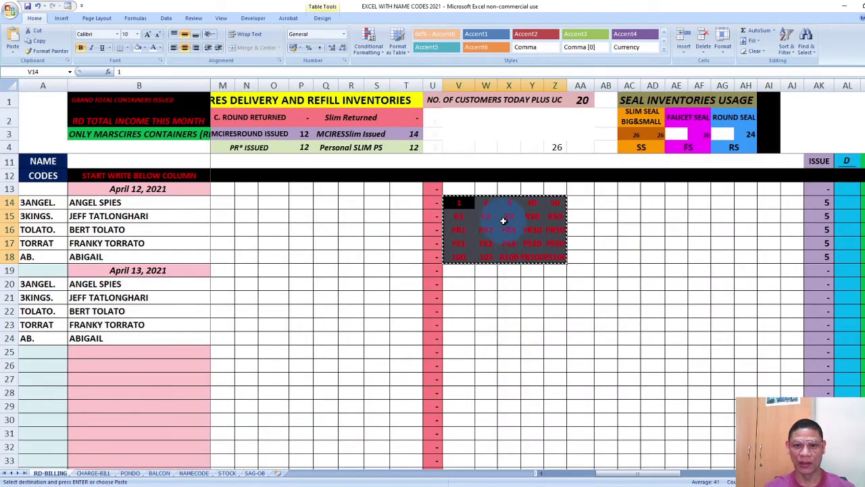
left_click_drag(64, 203, 108, 252)
right_click(113, 245)
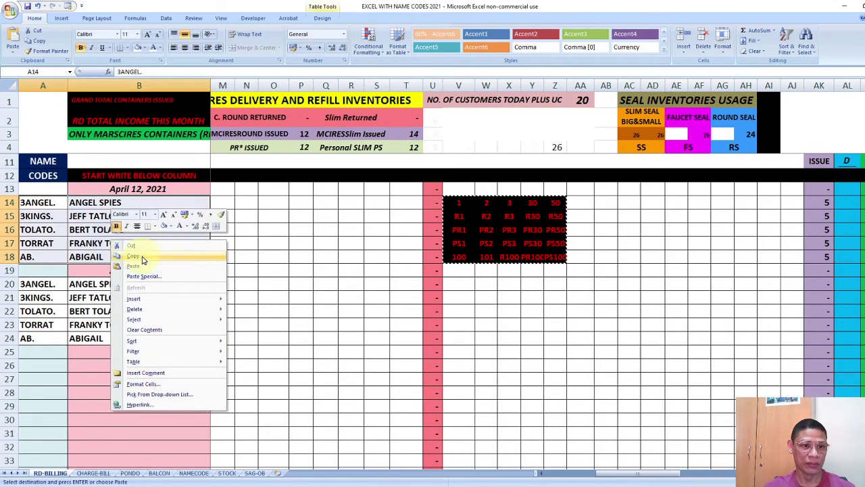
left_click(137, 255)
left_click(98, 473)
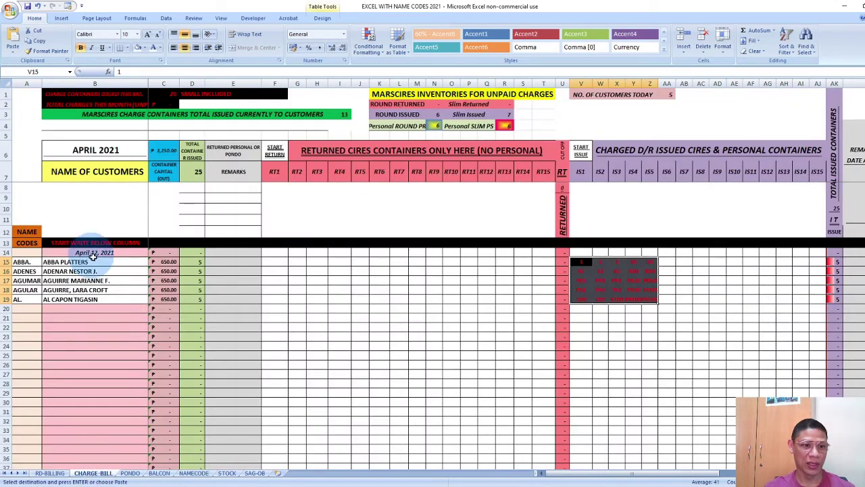
left_click_drag(31, 264, 77, 299)
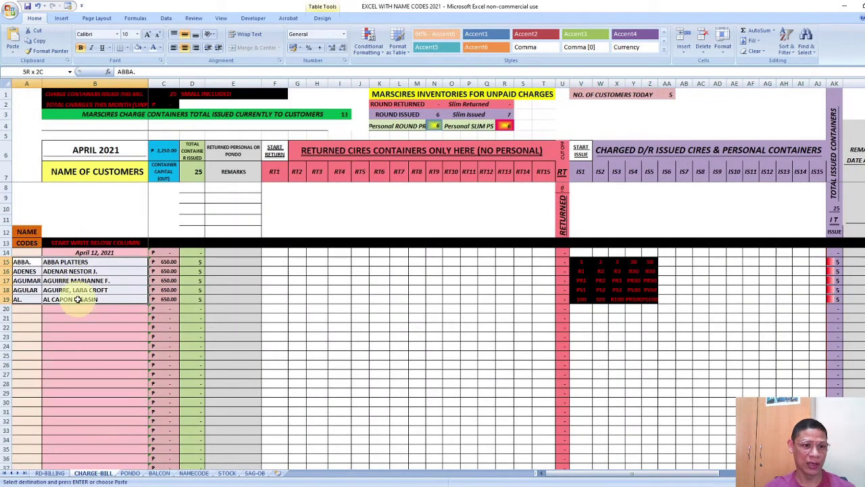
right_click(79, 295)
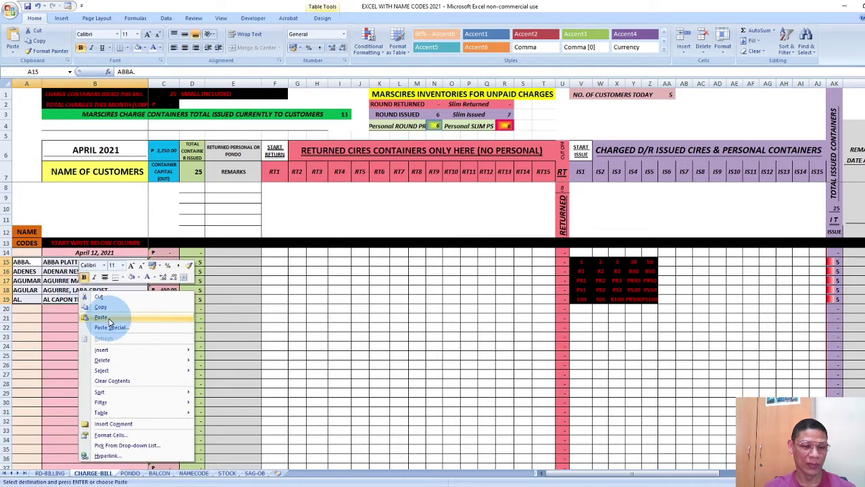
left_click(101, 317)
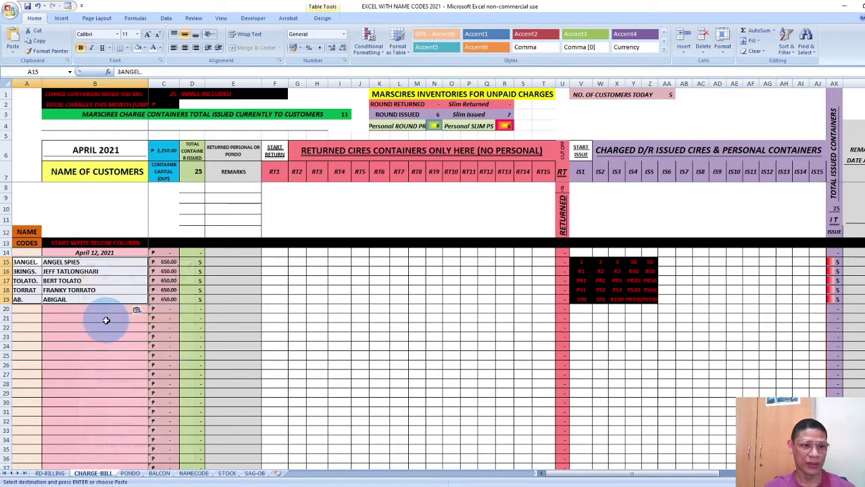
left_click(494, 302)
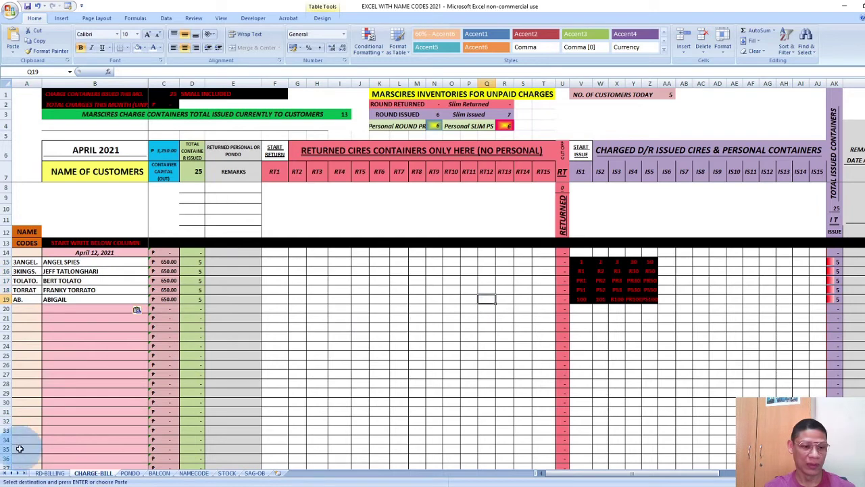
Step: Compare the customer balances on BALCON with the April 12 entries on CHARGE-BILL and the issued totals on RD-BILLING
left_click(160, 474)
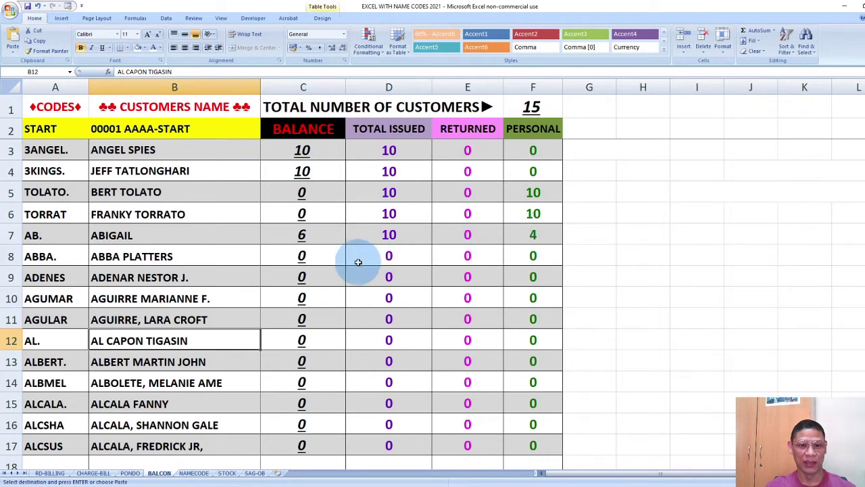
left_click(93, 473)
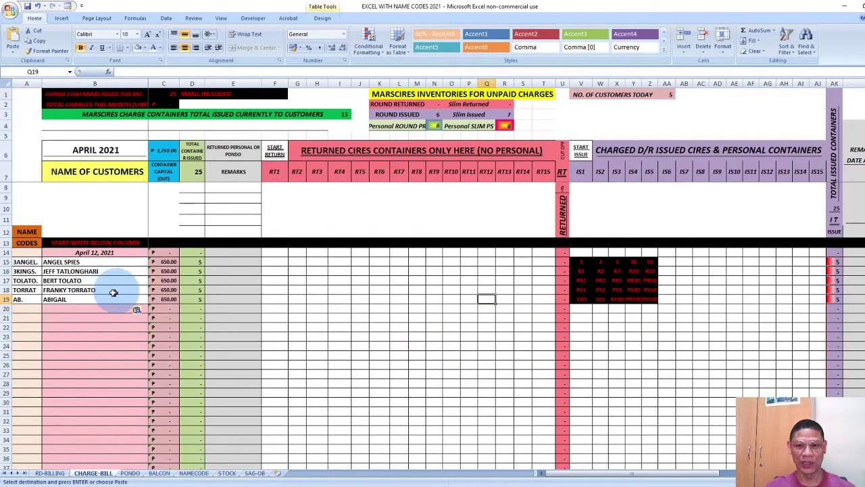
left_click(48, 473)
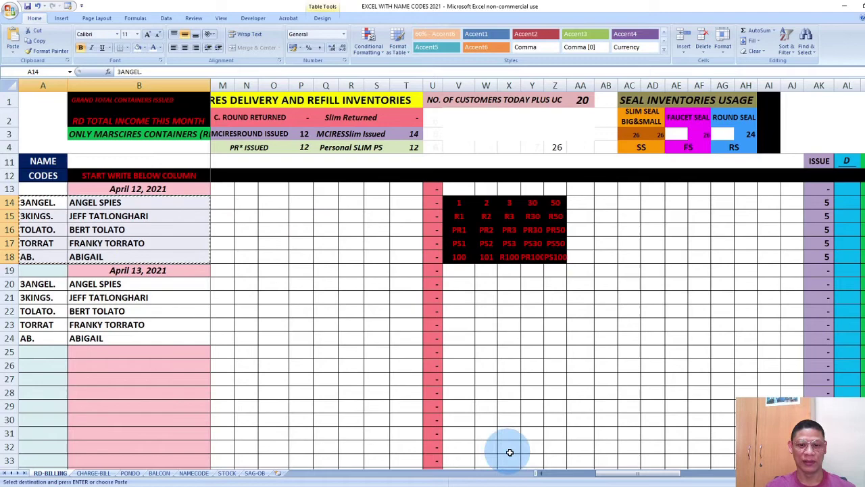
left_click_drag(607, 478, 561, 476)
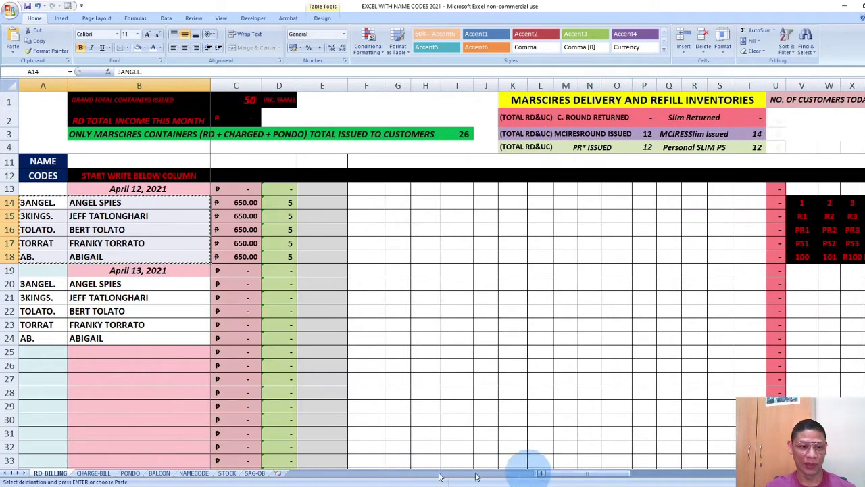
Step: Clear the customer codes and names in A15:B19 and the issued container entries in V15:AA19 on CHARGE-BILL
left_click(94, 473)
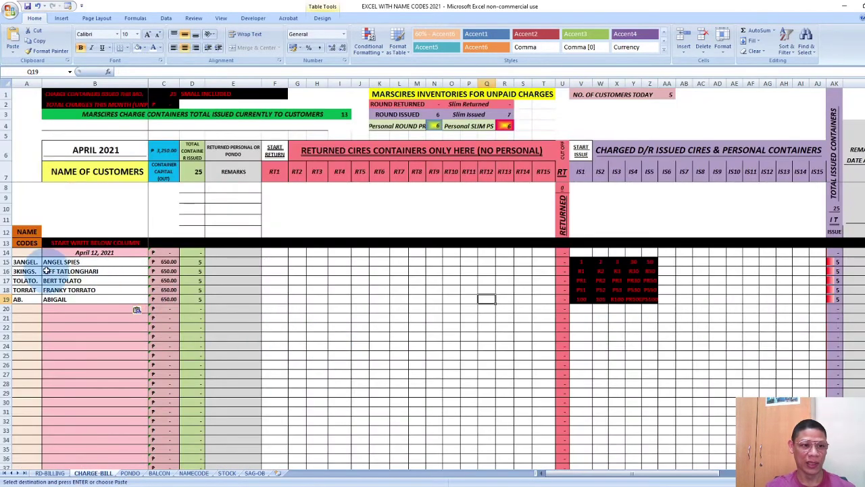
left_click_drag(24, 262, 67, 299)
right_click(67, 298)
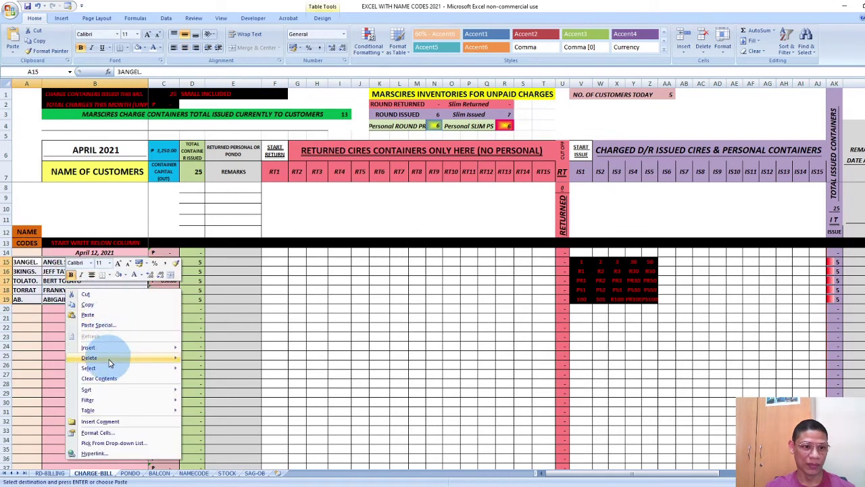
left_click(113, 378)
left_click(100, 335)
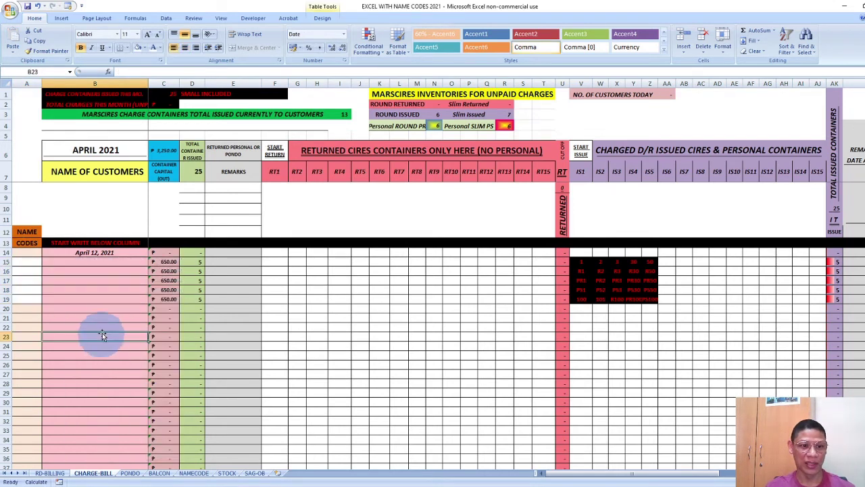
left_click_drag(580, 262, 657, 300)
right_click(641, 284)
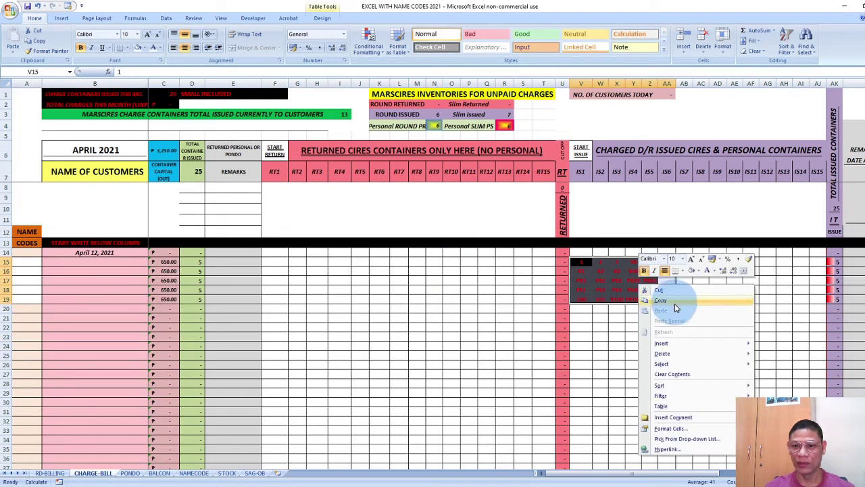
left_click(674, 376)
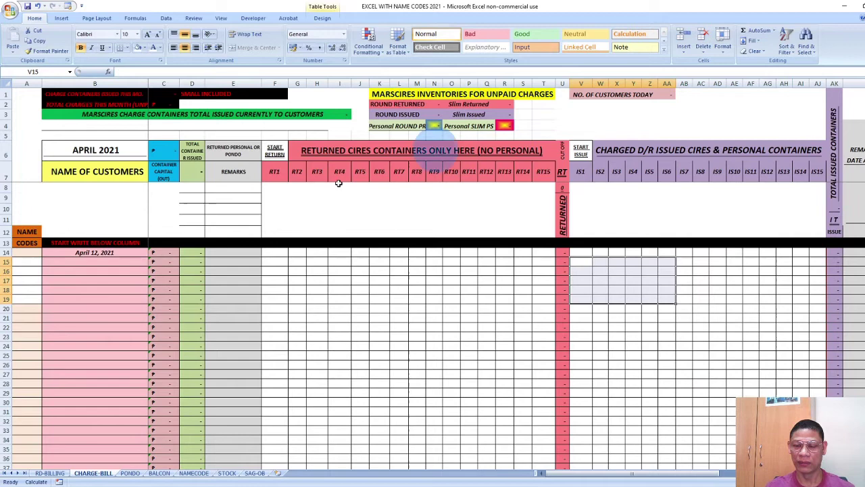
Step: Copy the issued container entries in V14:Z18 on RD-BILLING and paste them into the returned container cells F19:J23
left_click(51, 473)
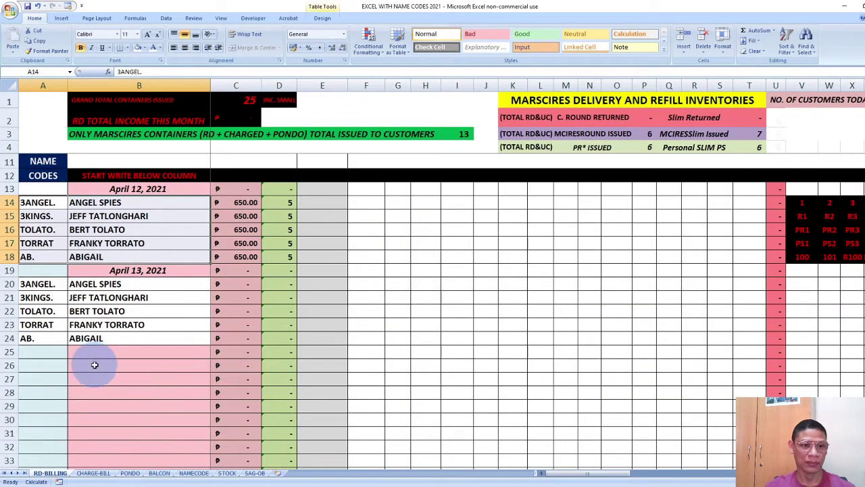
left_click_drag(602, 472, 624, 284)
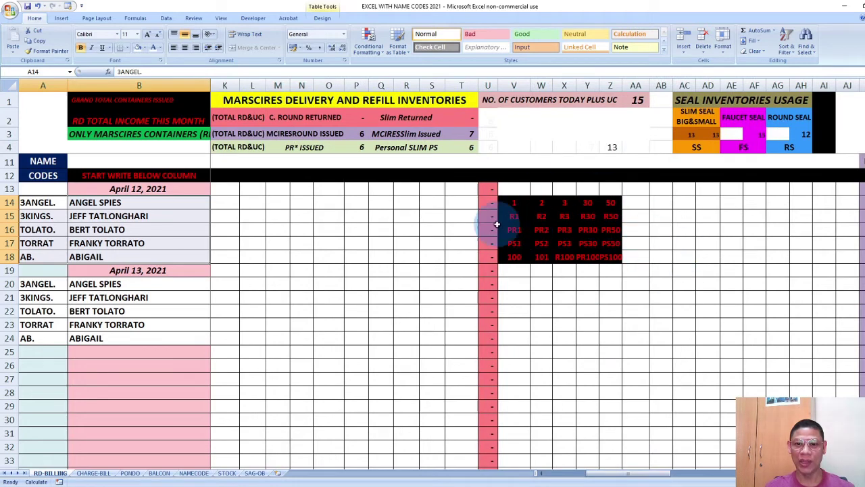
mouse_move(588, 473)
left_mouse_down()
mouse_move(560, 471)
mouse_move(560, 479)
mouse_move(574, 473)
left_mouse_up()
left_click_drag(602, 202, 698, 257)
right_click(698, 258)
left_click(720, 274)
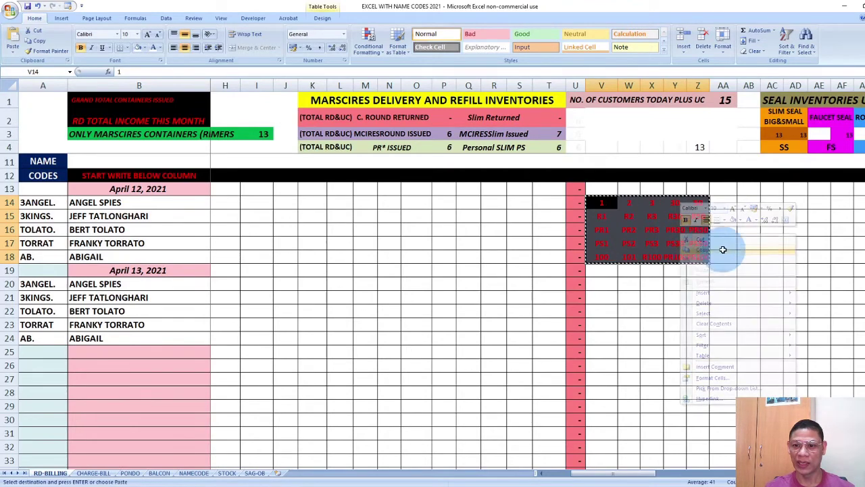
left_click_drag(585, 479, 533, 475)
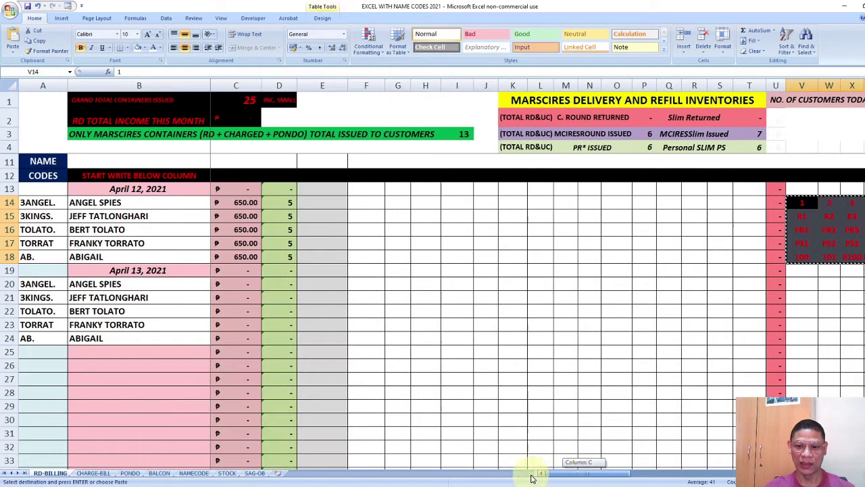
left_click_drag(368, 273, 482, 320)
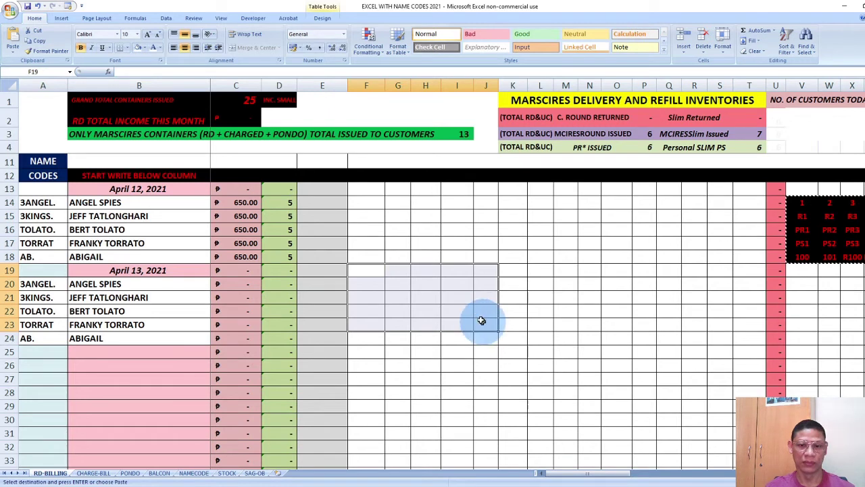
right_click(467, 306)
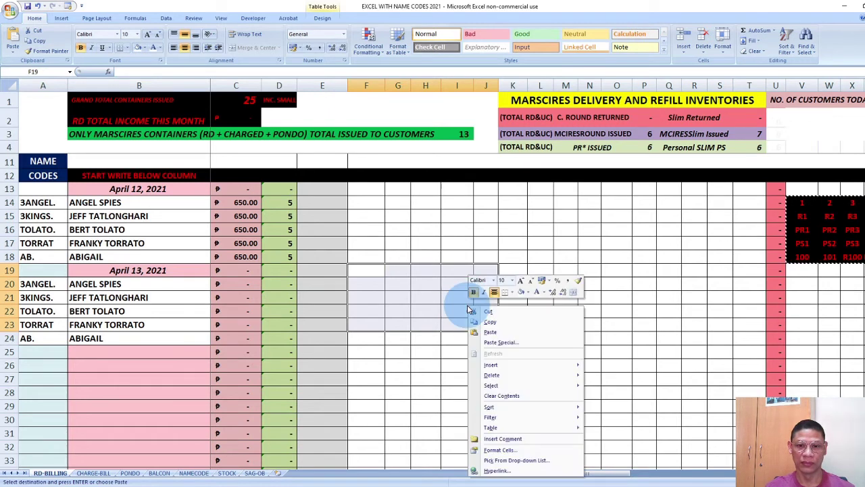
left_click(517, 332)
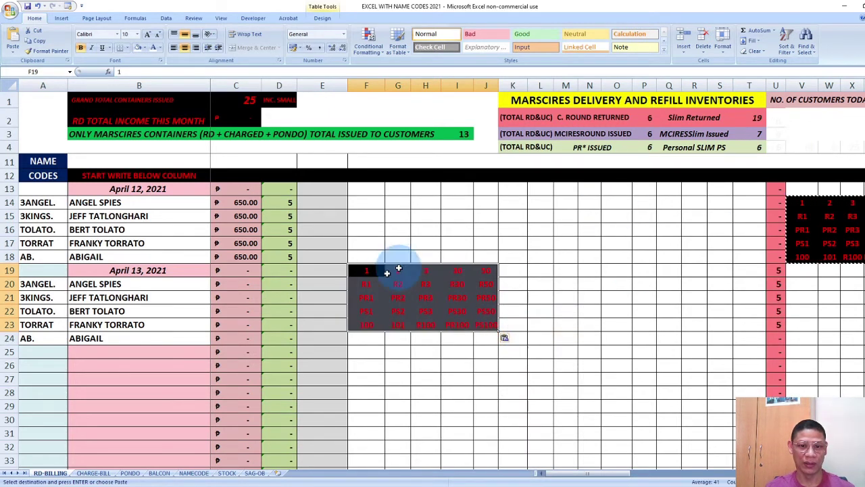
Step: Copy the returned container entries in F19:J23 on RD-BILLING and paste them one row lower into F20:J24
left_click_drag(372, 270, 487, 321)
right_click(486, 322)
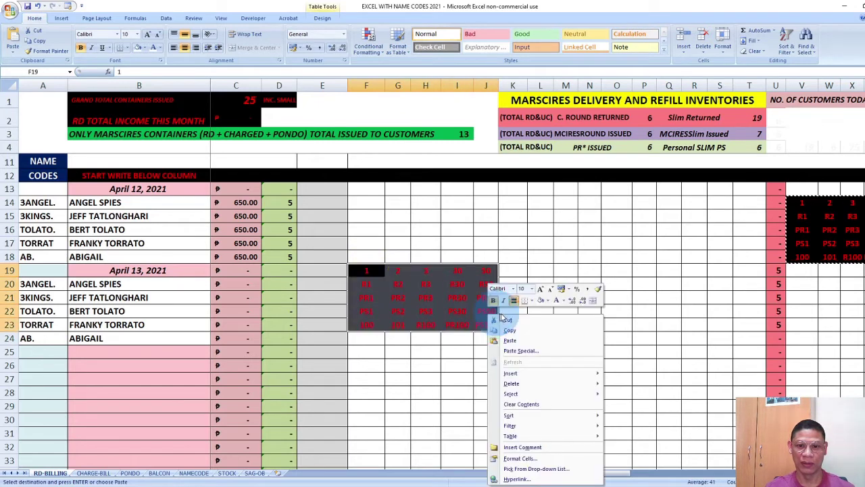
left_click(507, 333)
left_click_drag(364, 280, 482, 338)
right_click(468, 325)
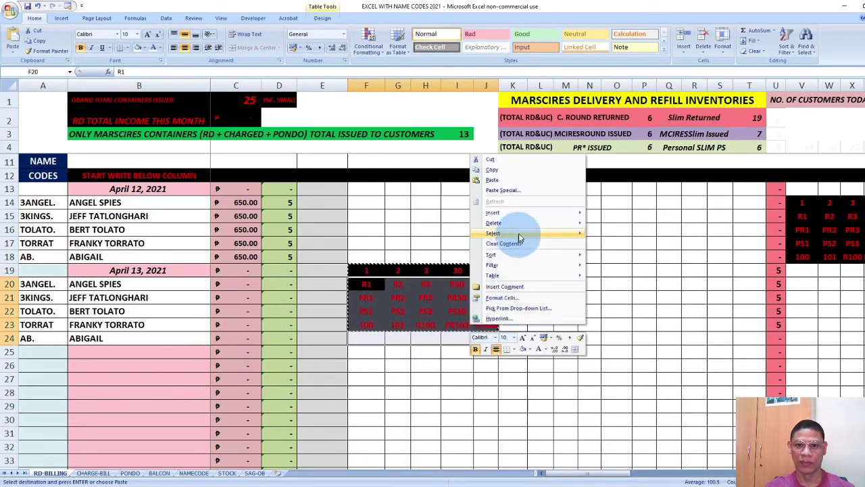
left_click(519, 185)
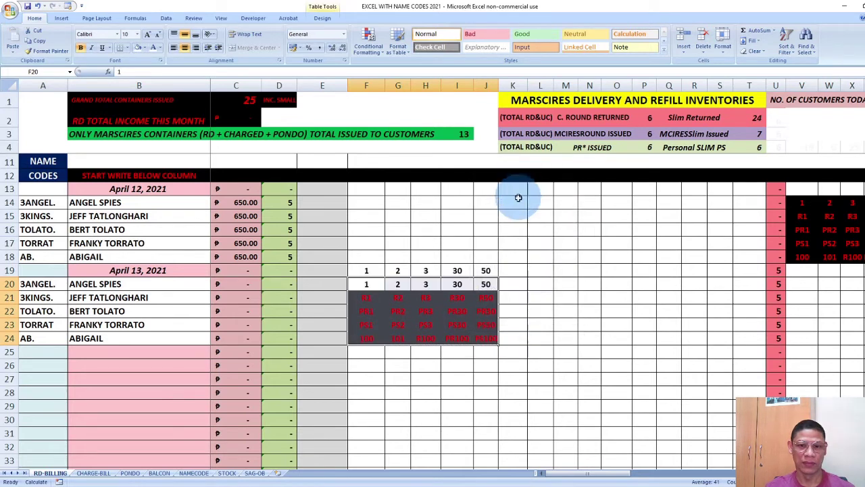
Step: Clear the leftover returned container entries in F19:J19 on the April 13 date row
left_click(368, 271)
left_click_drag(368, 271, 483, 270)
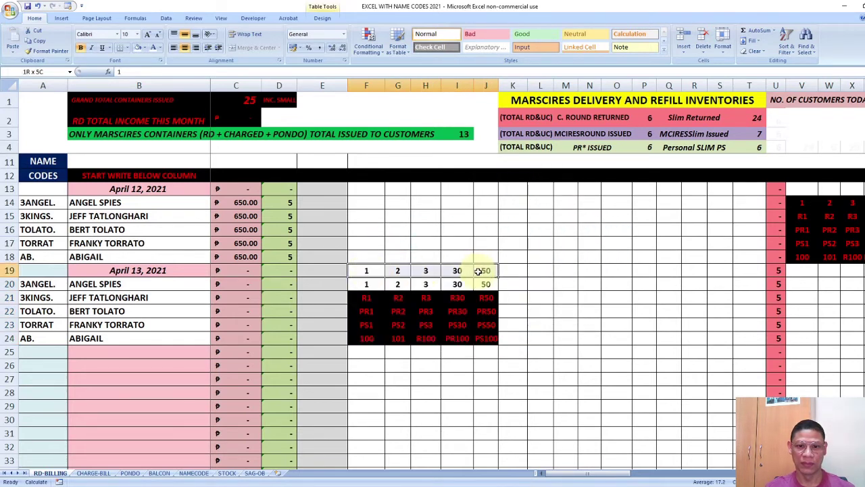
right_click(485, 272)
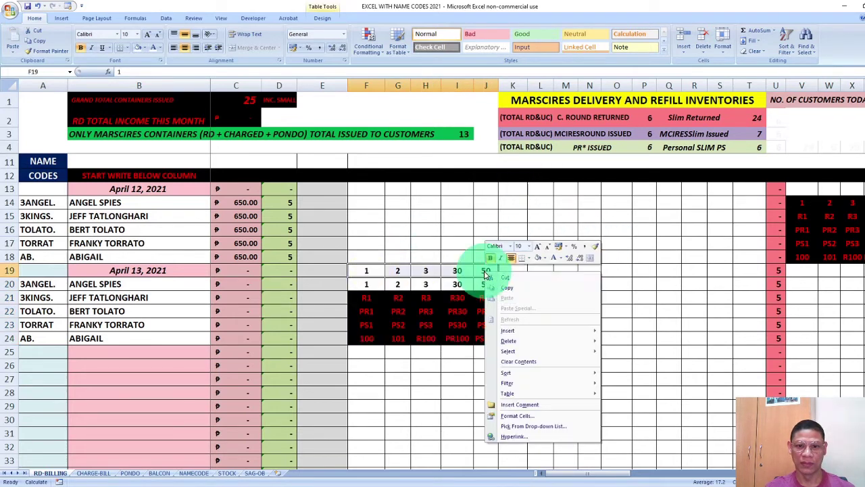
left_click(520, 361)
left_click(541, 324)
Step: Compare the issued and returned container entries on RD-BILLING with the STOCK and NAMECODE sheets and the customer balances on BALCON
mouse_move(599, 473)
left_mouse_down()
mouse_move(622, 473)
mouse_move(597, 476)
left_mouse_up()
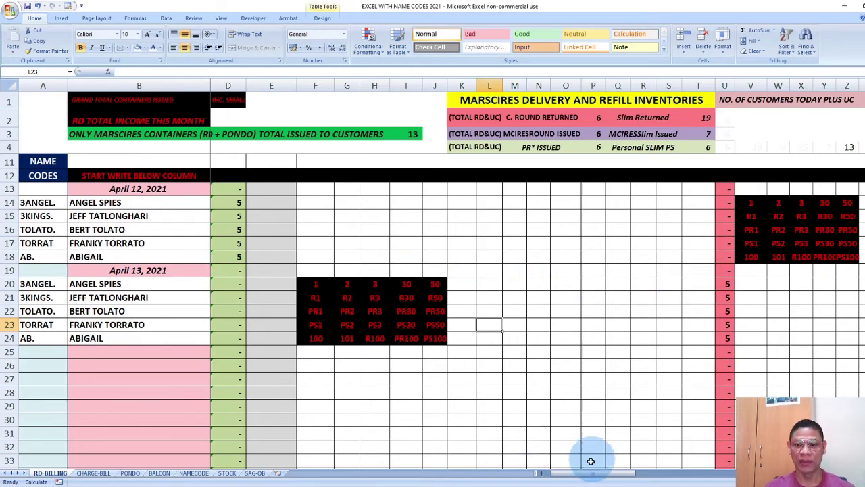
left_click_drag(584, 478, 608, 473)
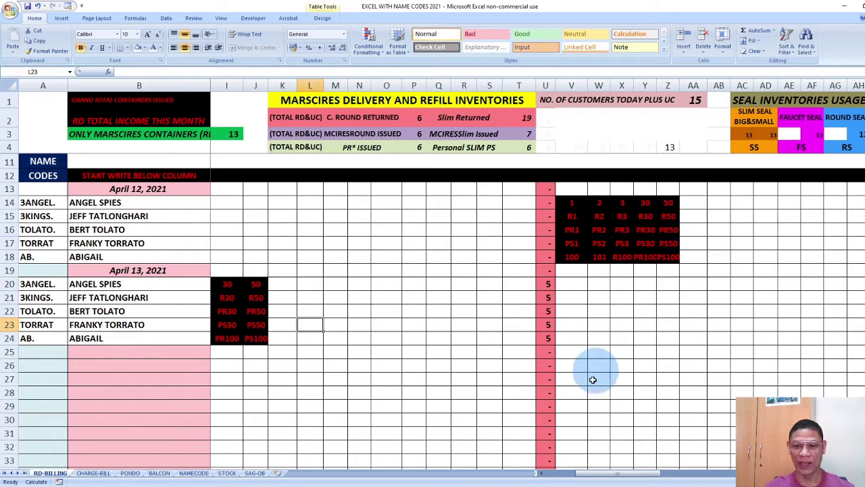
left_click_drag(588, 473, 555, 472)
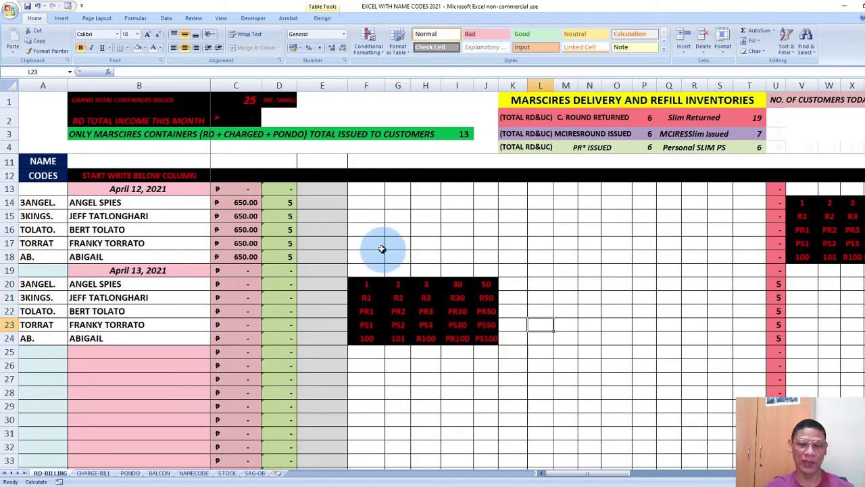
left_click(488, 340)
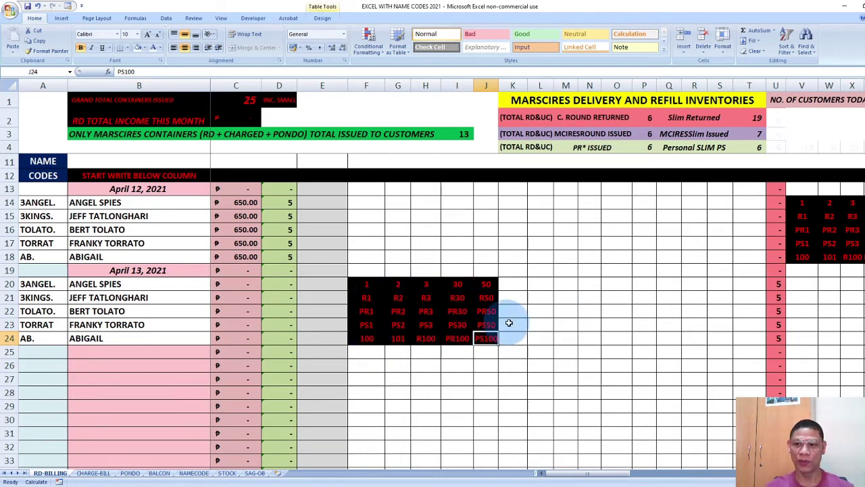
mouse_move(573, 481)
left_mouse_down()
mouse_move(579, 469)
mouse_move(603, 473)
mouse_move(571, 474)
left_mouse_up()
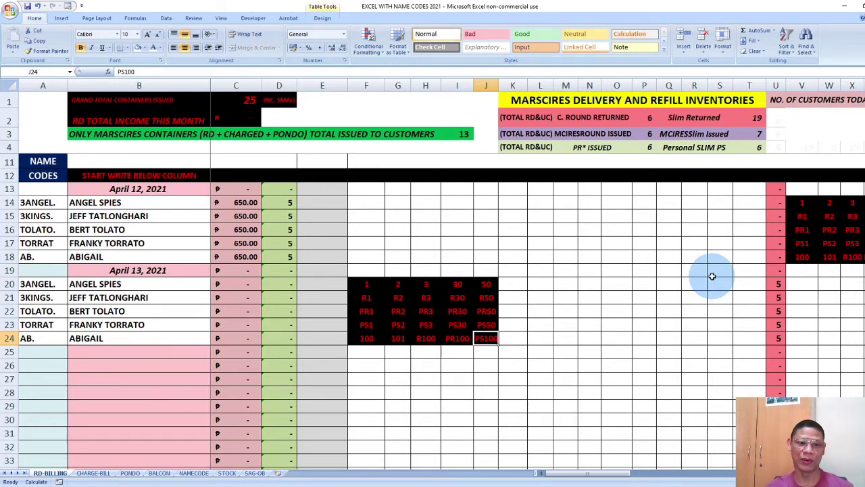
left_click(226, 473)
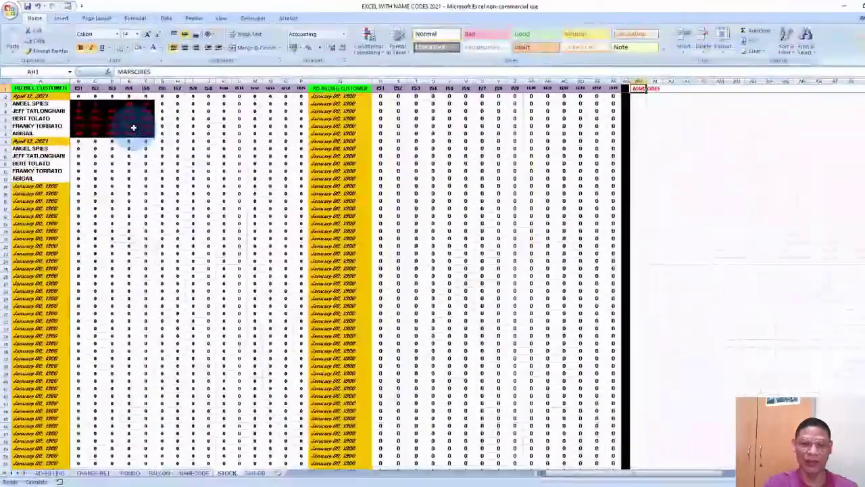
left_click(193, 473)
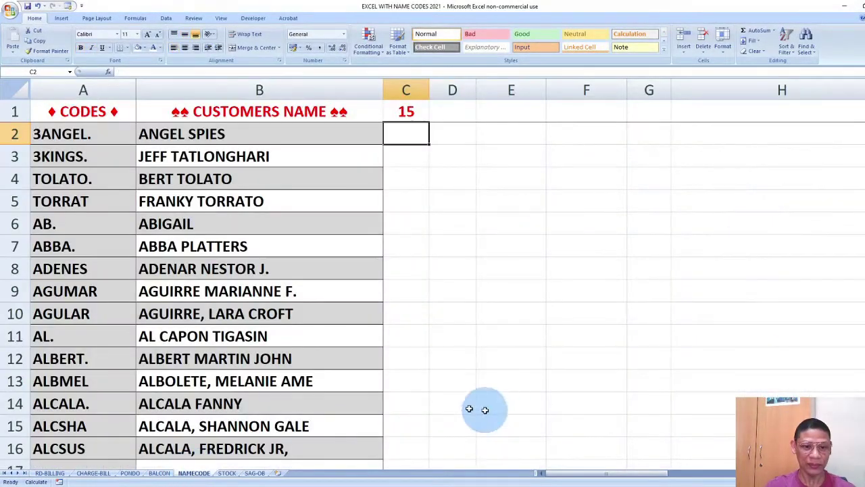
left_click(161, 473)
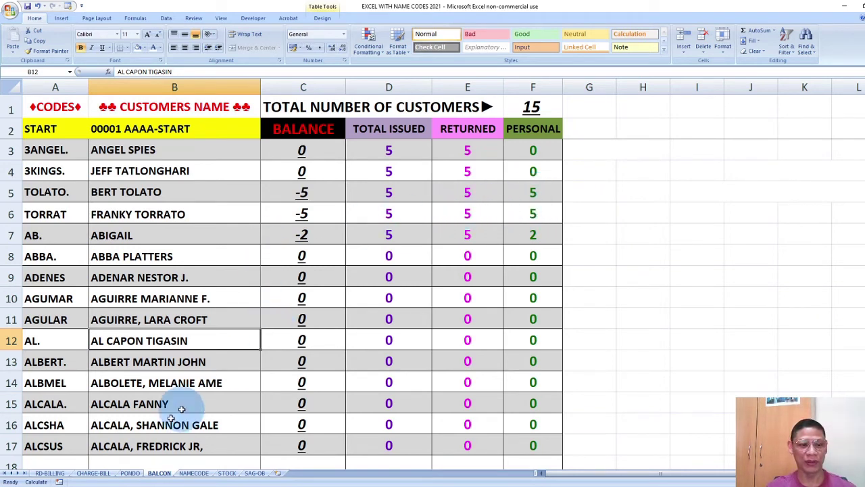
Step: Clear the returned personal container entries (PR and PS codes) in F22:J23 on RD-BILLING
left_click(50, 473)
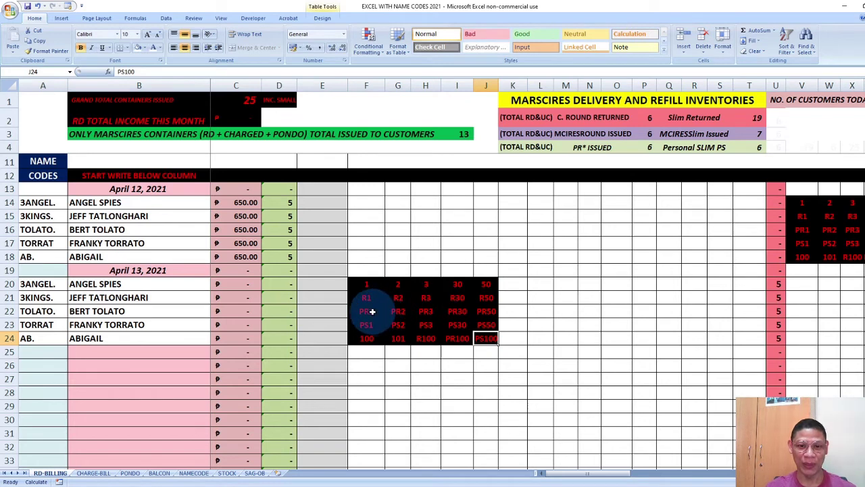
left_click_drag(370, 312, 487, 319)
right_click(476, 317)
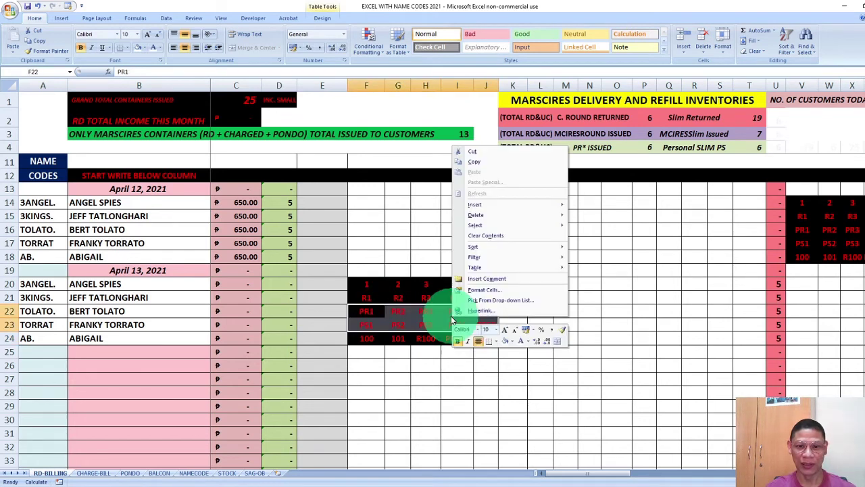
left_click(496, 236)
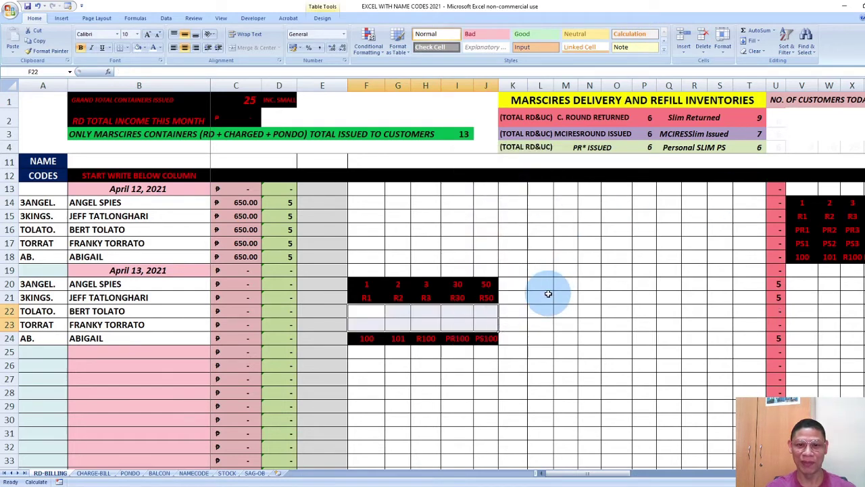
left_click(549, 294)
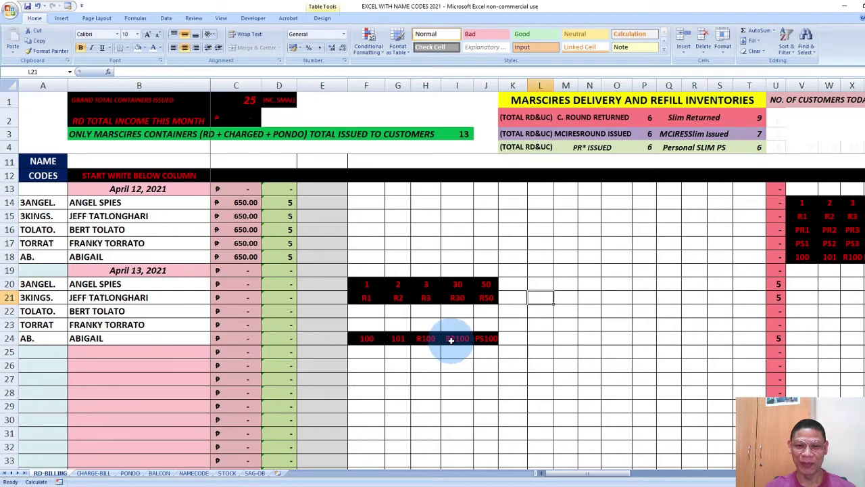
Step: Clear the returned personal containers PR100 and PS100 in I24:J24
left_click(451, 340)
right_click(470, 340)
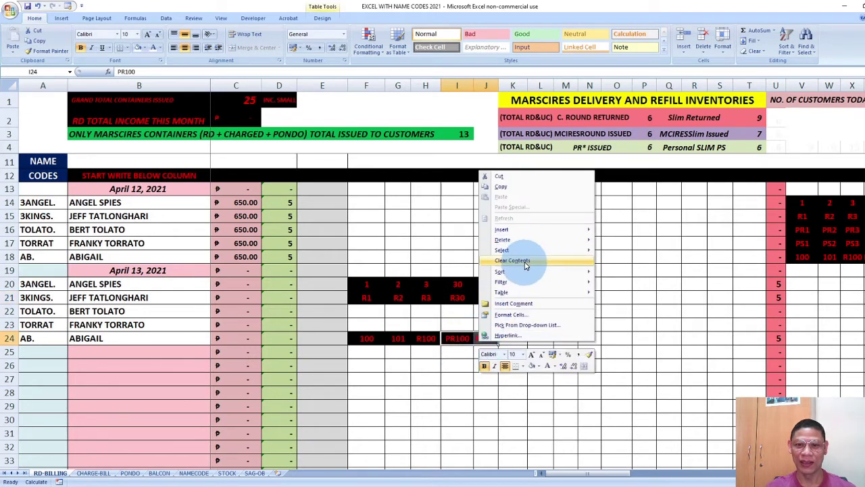
left_click(525, 265)
left_click(537, 325)
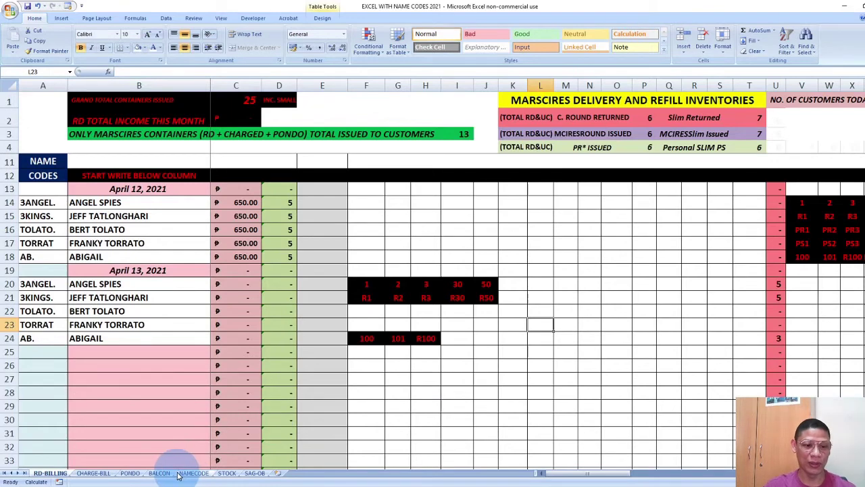
Step: Check the customer balances on BALCON and review the entries on RD-BILLING, CHARGE-BILL and PONDO
left_click(162, 473)
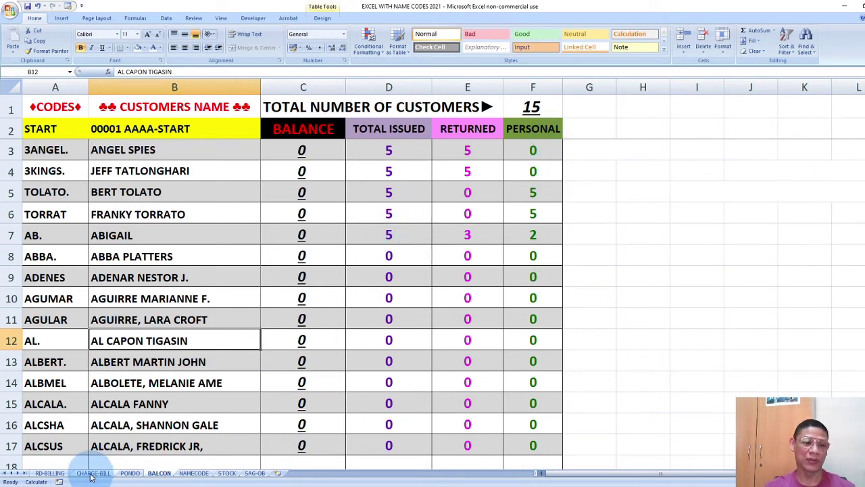
left_click(52, 473)
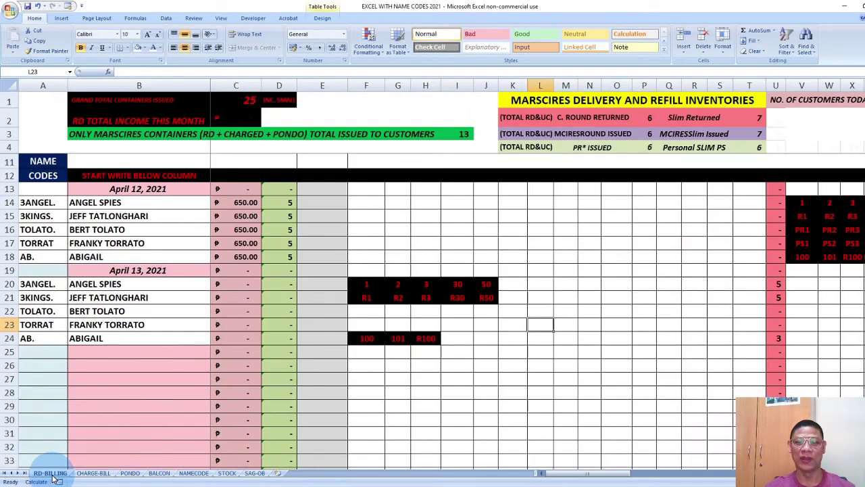
left_click(92, 473)
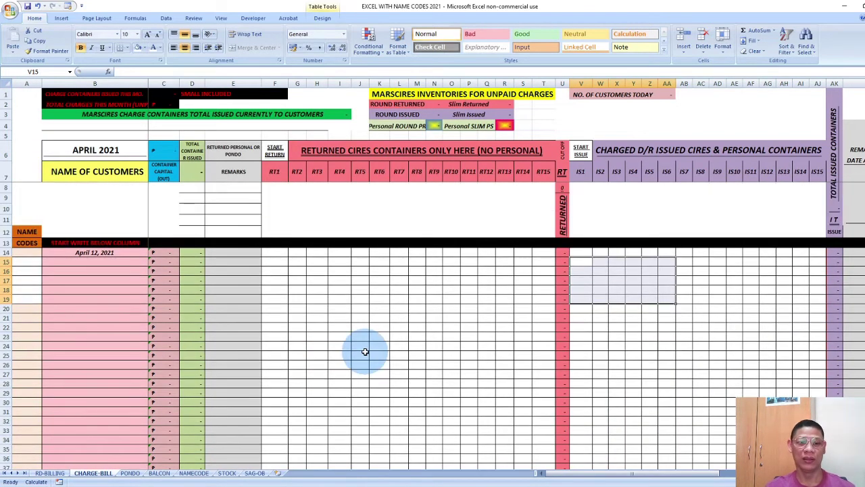
left_click(130, 473)
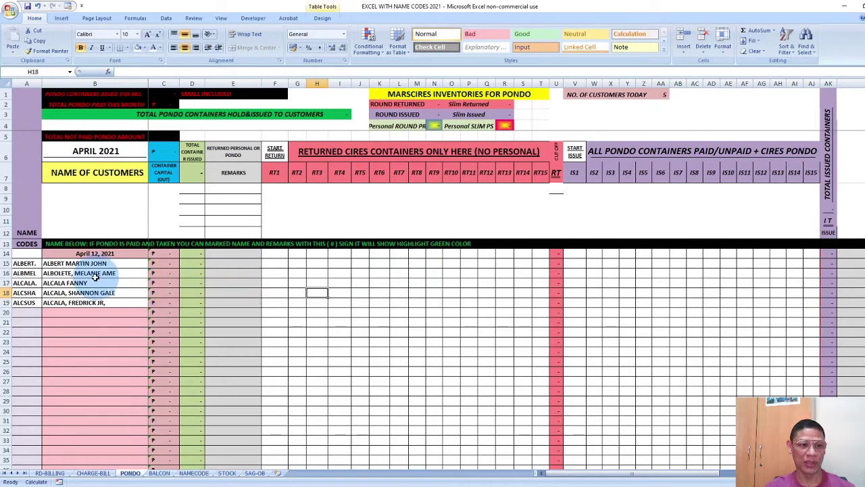
left_click(54, 471)
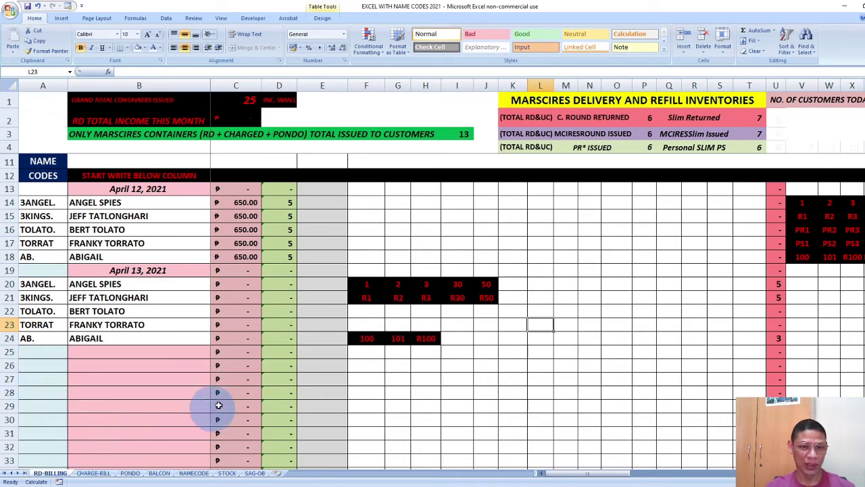
left_click(95, 473)
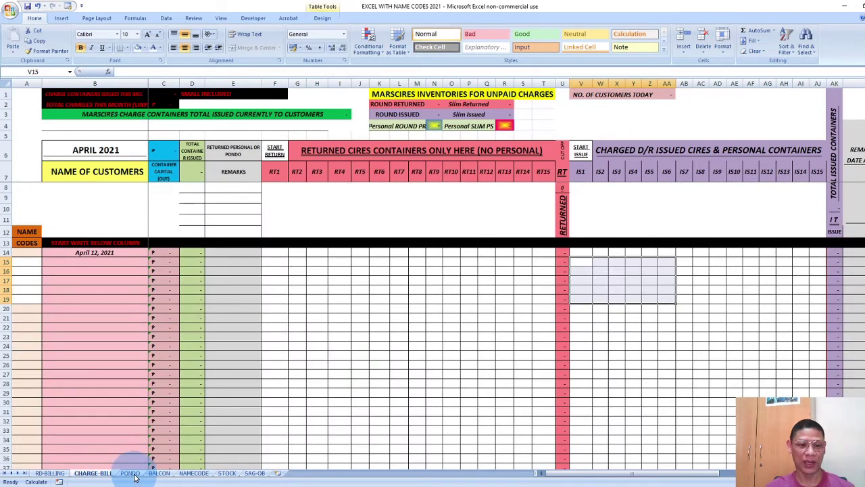
left_click(130, 474)
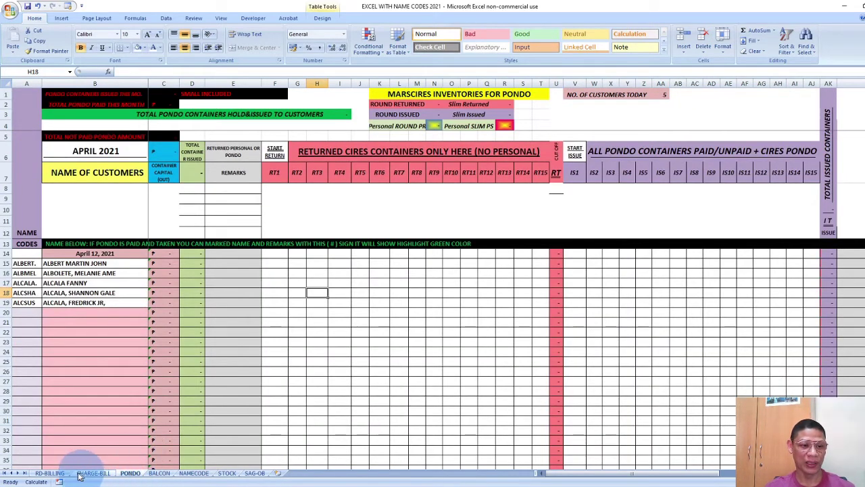
Step: Copy the April 12 customer codes and names in A14:B18 on RD-BILLING over A15:B19 on PONDO
left_click(48, 474)
left_click_drag(34, 202, 154, 257)
right_click(144, 249)
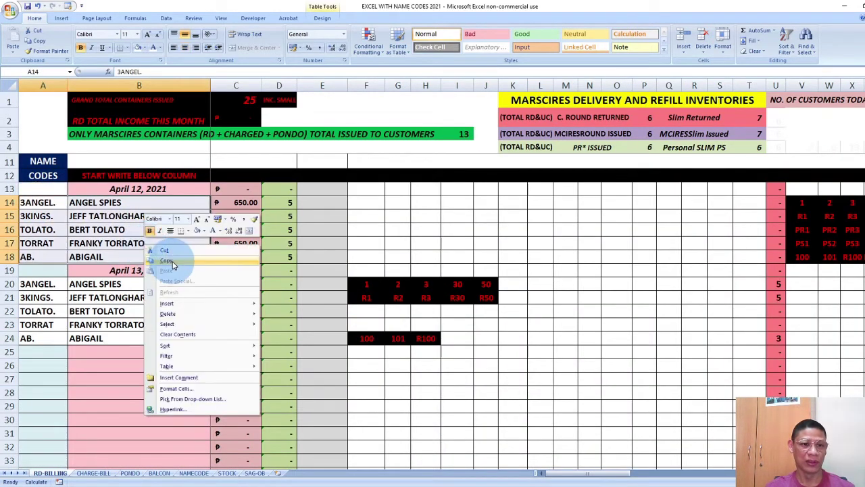
left_click(165, 261)
left_click(131, 474)
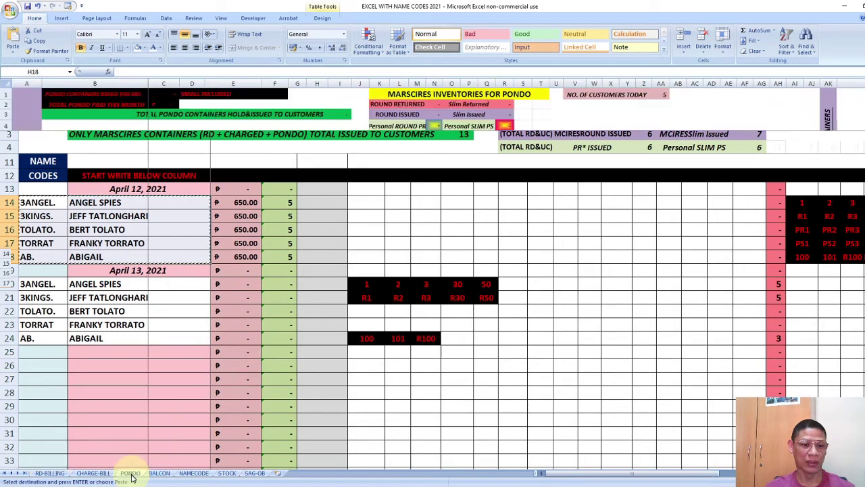
left_click_drag(35, 264, 100, 290)
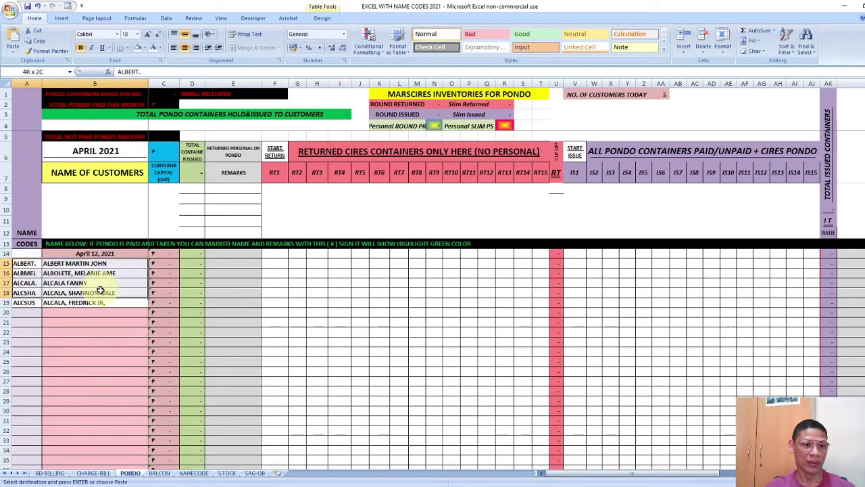
right_click(107, 289)
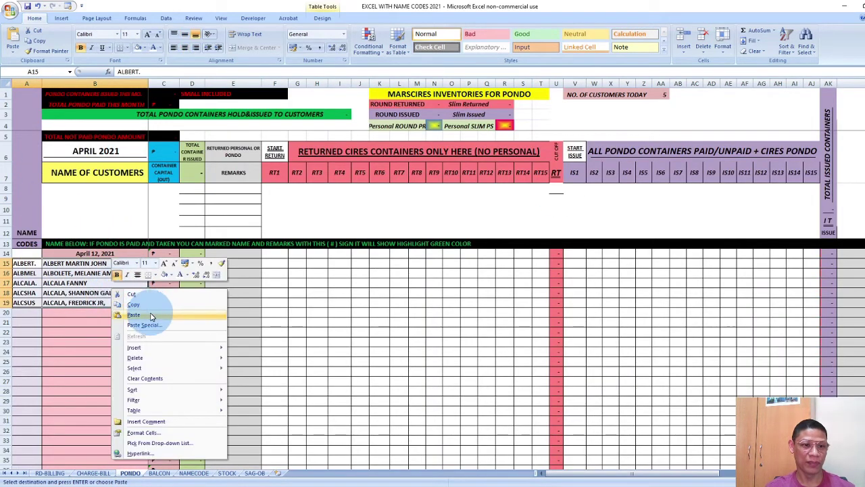
left_click(159, 315)
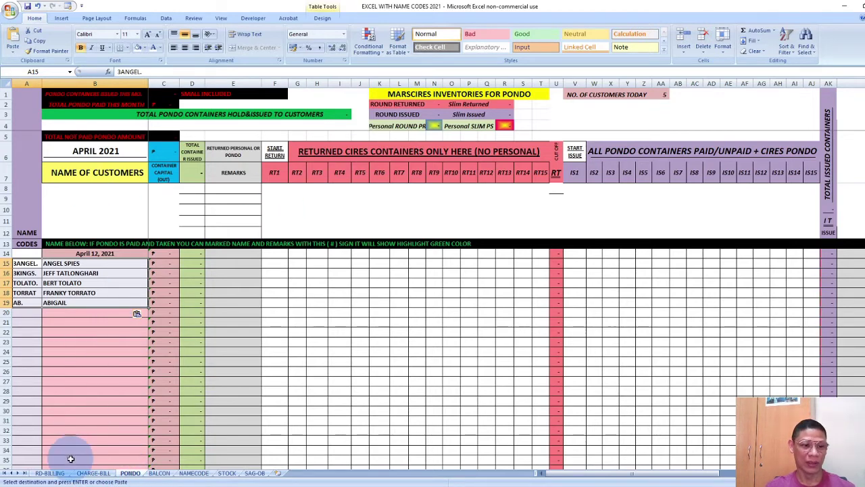
Step: Copy the April 12 issued container codes in V14:Z18 on RD-BILLING into V15:Z19 on PONDO
left_click(50, 473)
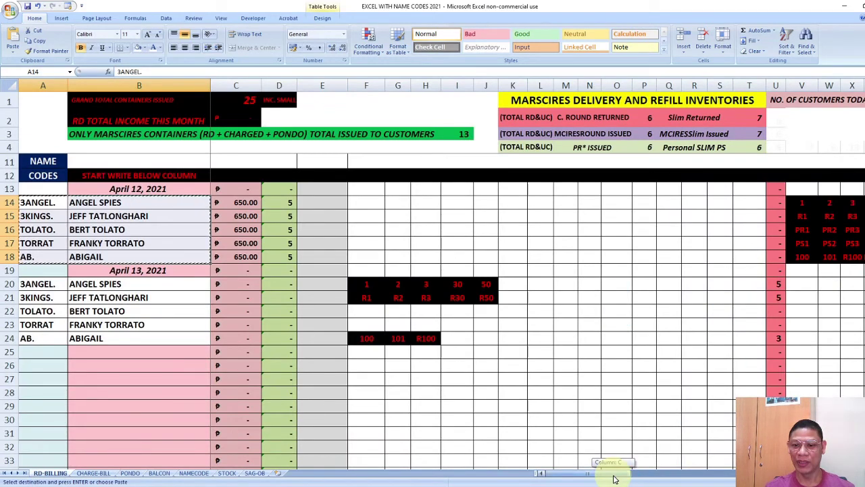
left_click_drag(614, 477, 653, 474)
left_click_drag(514, 200, 612, 254)
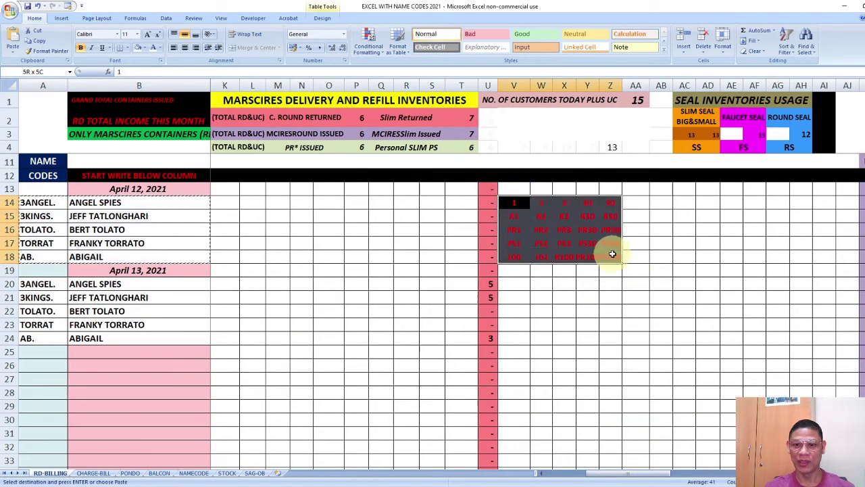
right_click(589, 223)
left_click(609, 241)
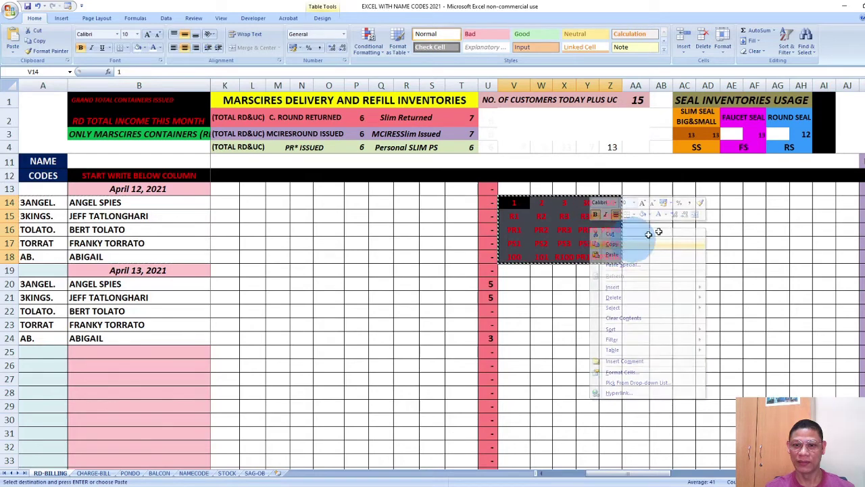
left_click(130, 472)
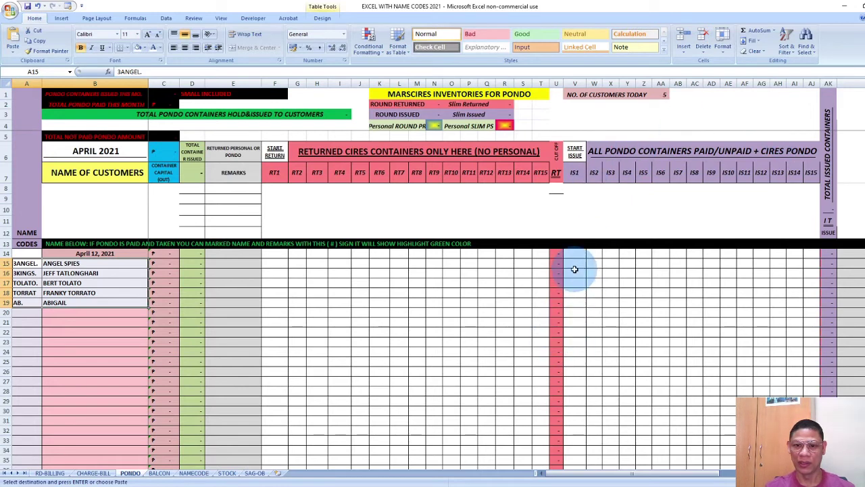
left_click_drag(574, 265, 629, 271)
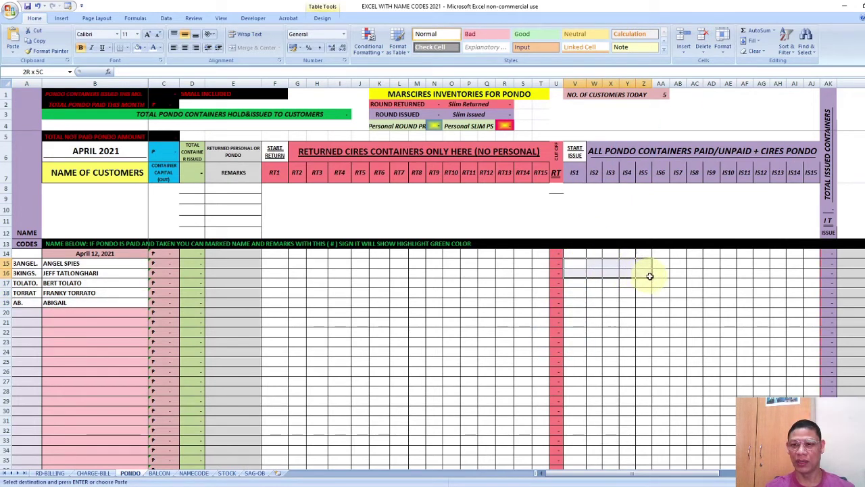
left_click_drag(650, 276, 654, 279)
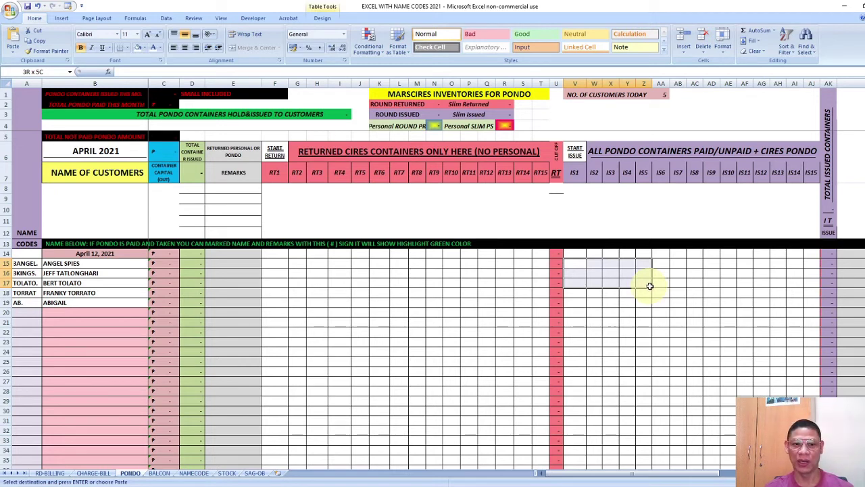
left_click_drag(650, 286, 653, 289)
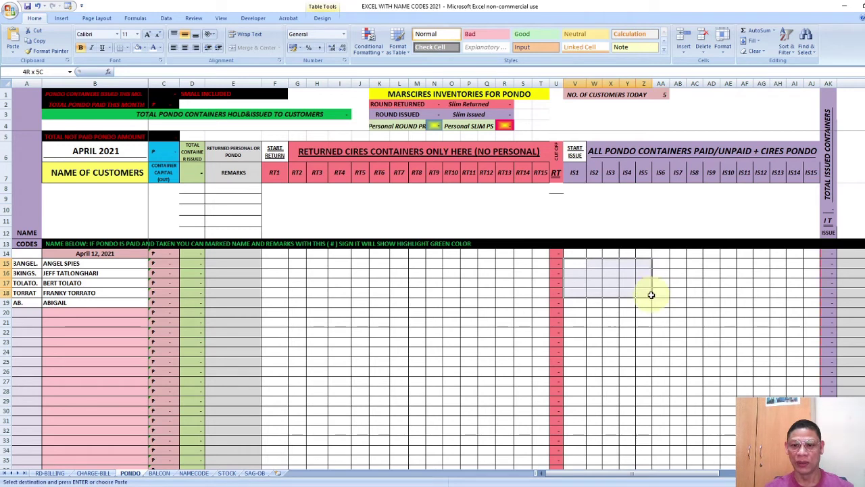
left_click_drag(647, 305, 643, 299)
right_click(630, 289)
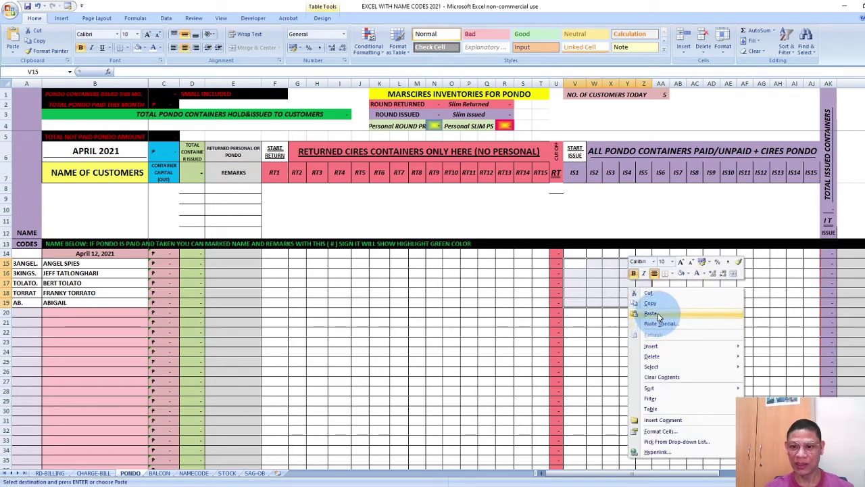
left_click(651, 314)
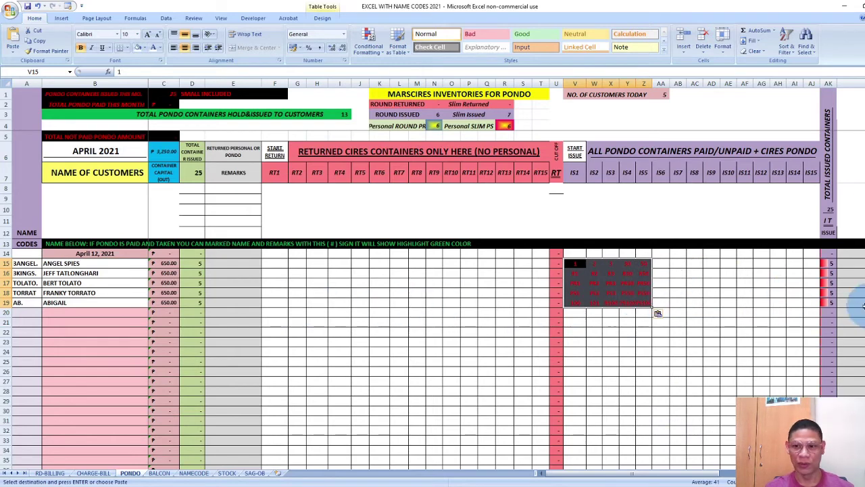
Step: Review the issued containers and their totals on RD-BILLING, and check the customer balances on BALCON
left_click(49, 473)
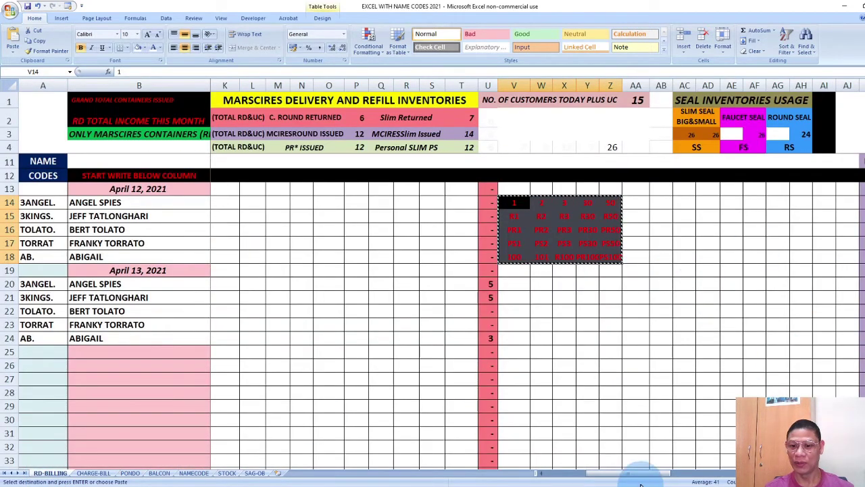
left_click_drag(642, 480, 657, 480)
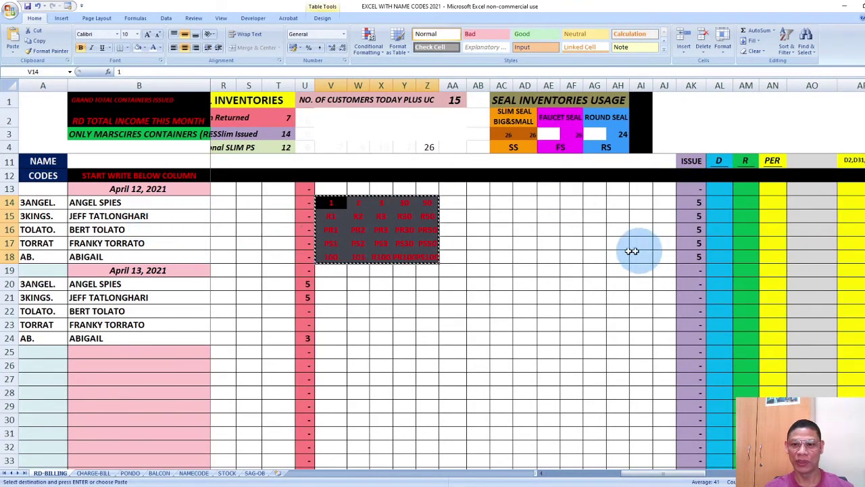
left_click(479, 243)
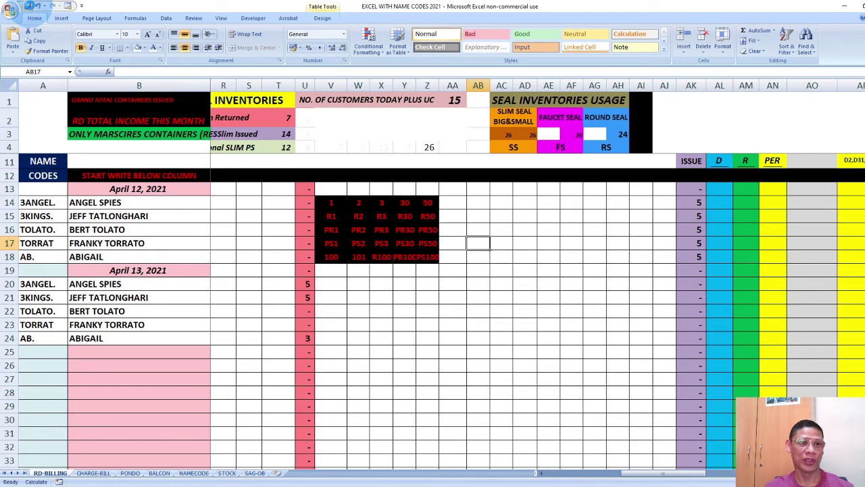
left_click(160, 474)
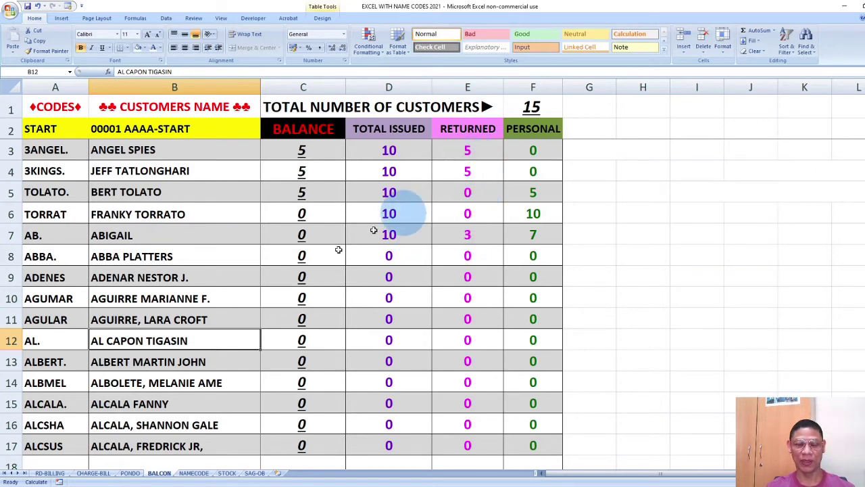
Step: Clear all April 13 returned container entries in F20:J25 on RD-BILLING
left_click(51, 472)
left_click_drag(631, 473, 544, 454)
left_click_drag(361, 284, 497, 349)
right_click(440, 350)
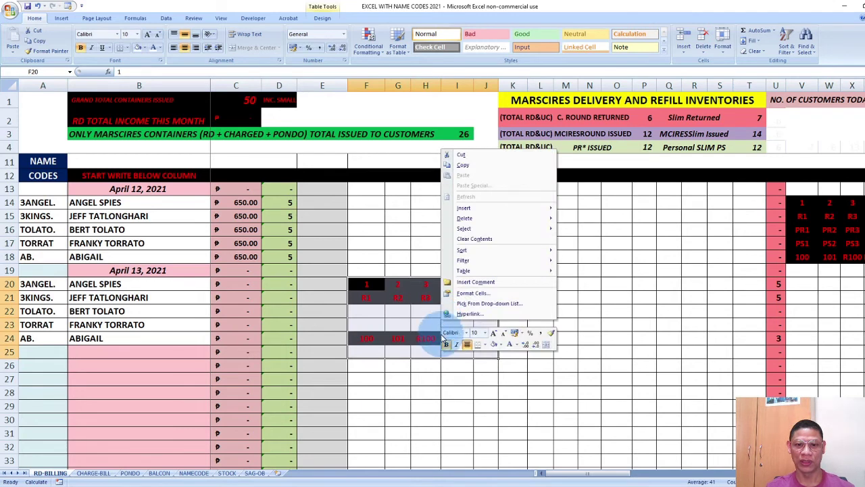
left_click(495, 240)
left_click(645, 270)
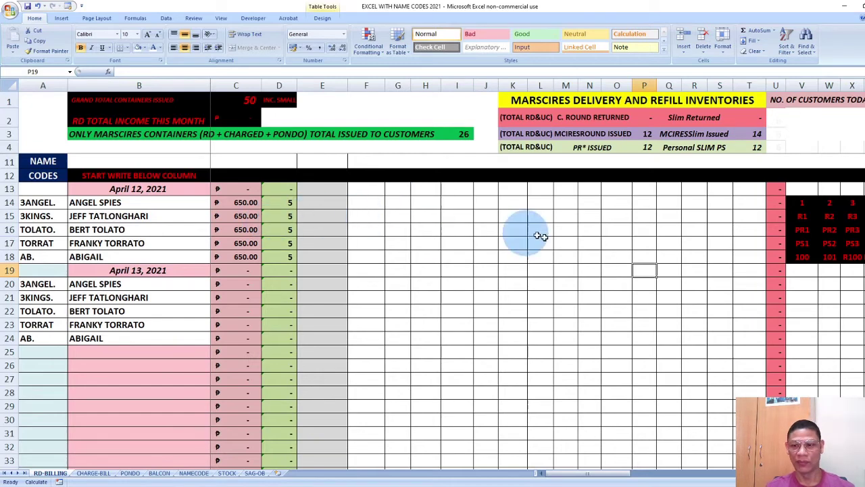
Step: Check the issued container entries on RD-BILLING and PONDO against the customer balances on BALCON
left_click_drag(596, 473, 695, 309)
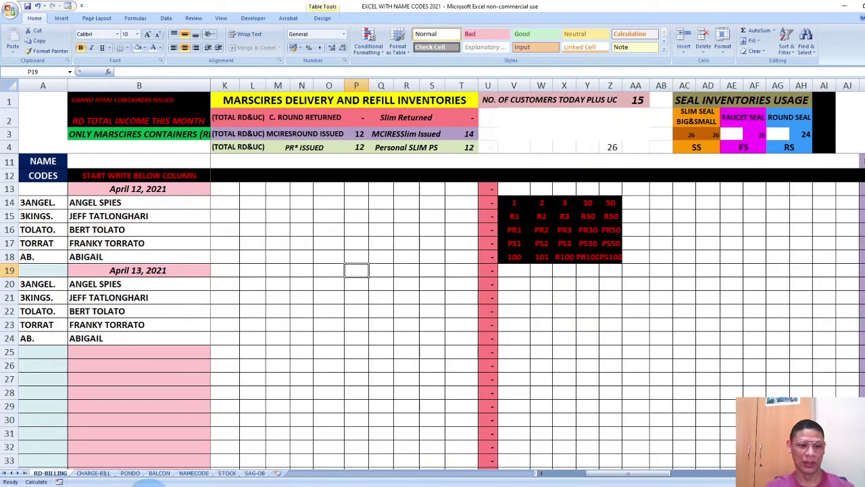
left_click(130, 473)
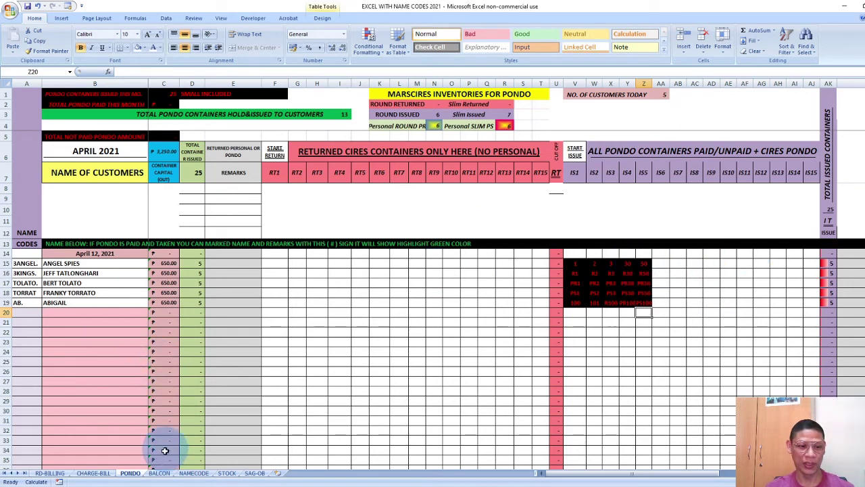
left_click(160, 473)
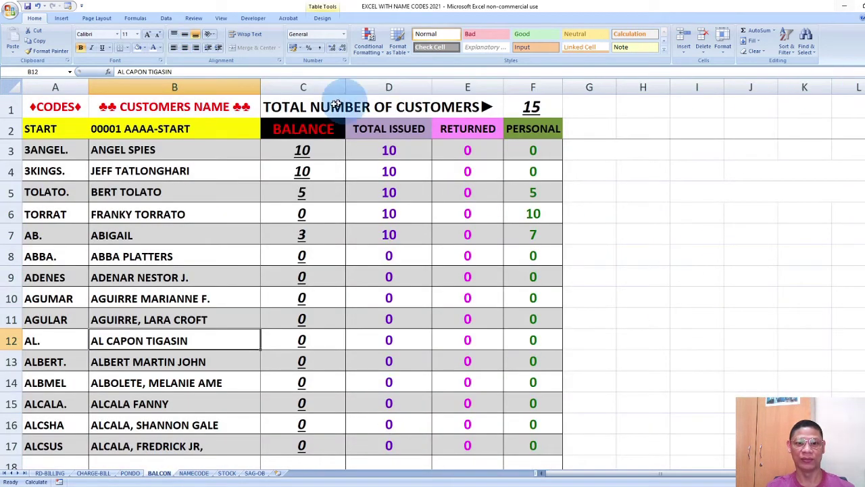
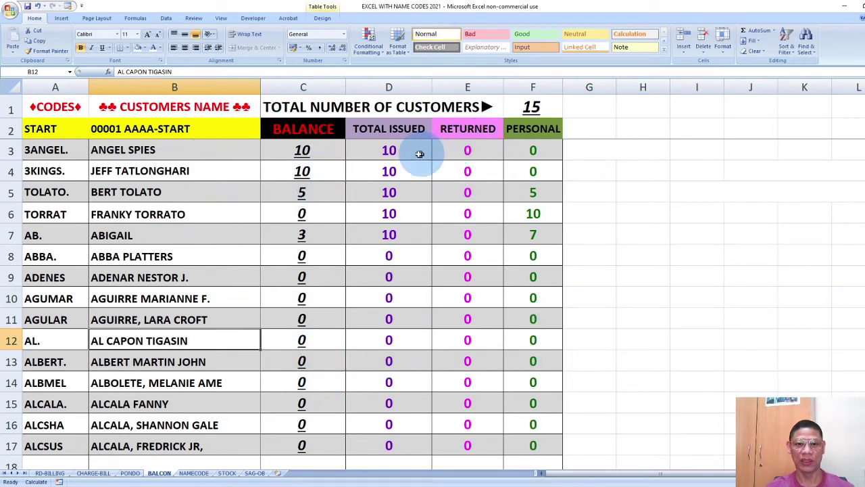
Step: Examine the balance, total issued, returned and personal formulas for the first two customers in rows 3 and 4
left_click(398, 152)
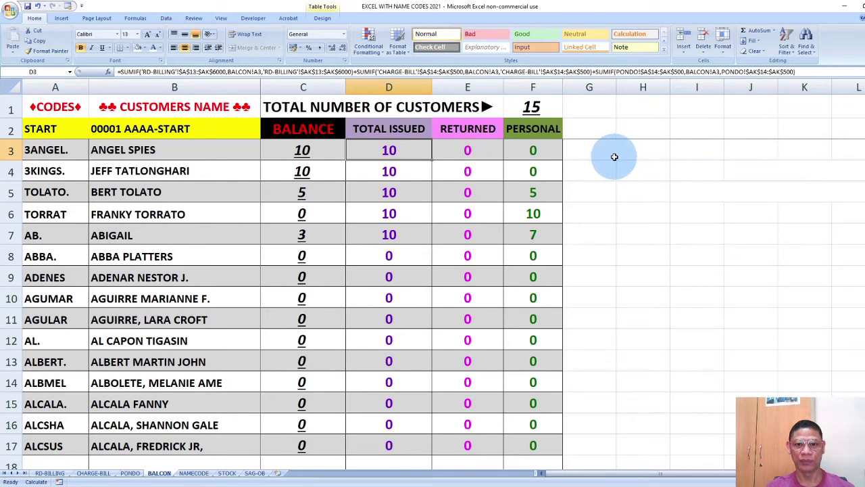
left_click(484, 153)
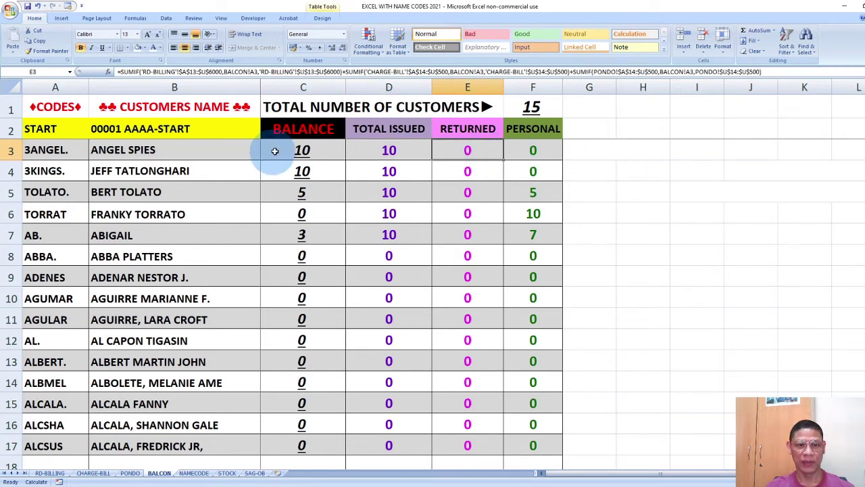
left_click(275, 151)
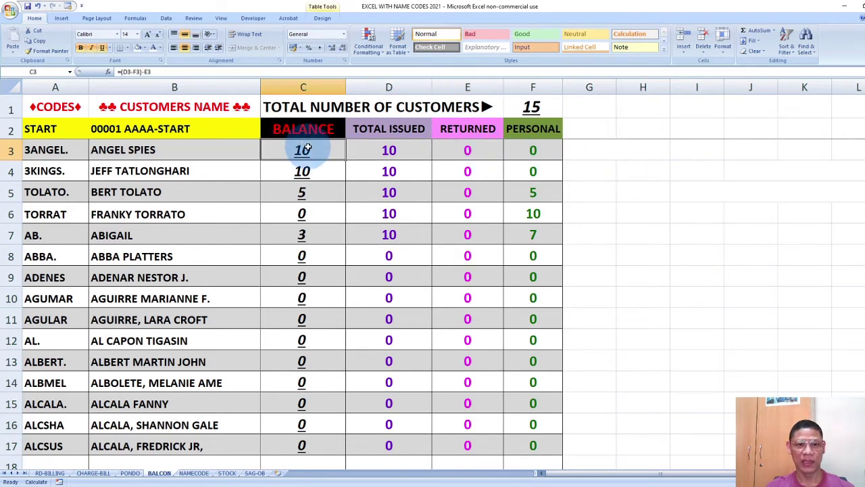
left_click(404, 148)
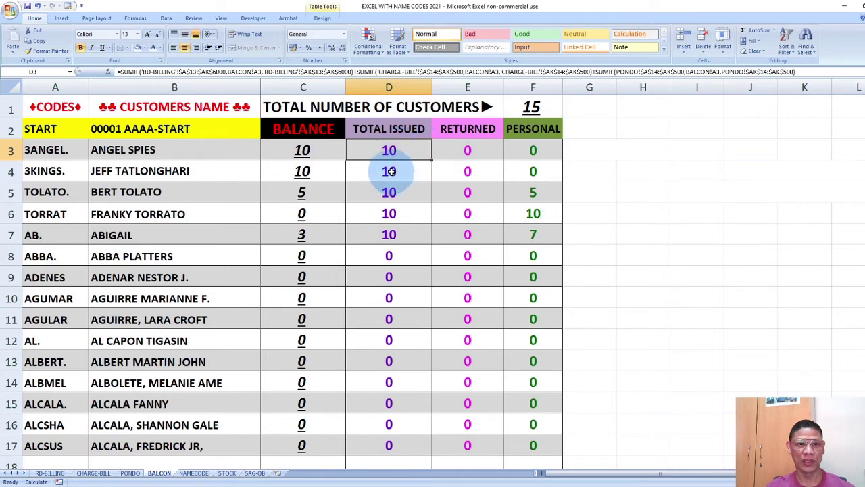
left_click(391, 172)
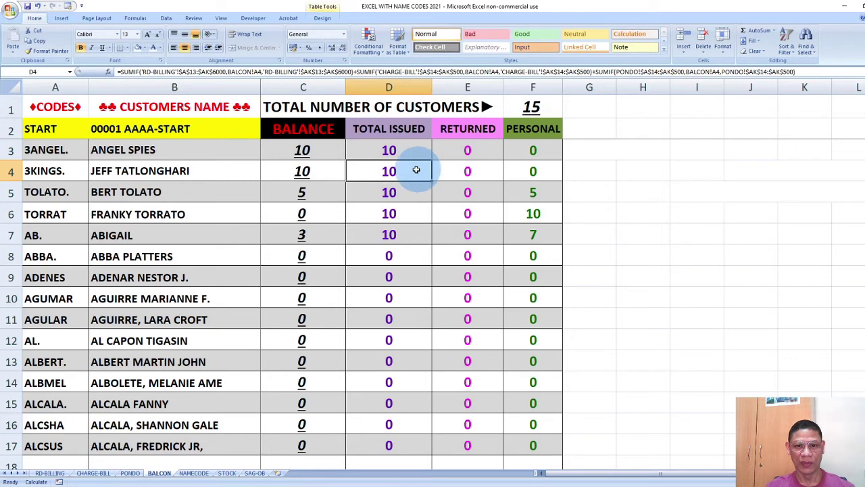
left_click(302, 171)
left_click(469, 170)
left_click(524, 171)
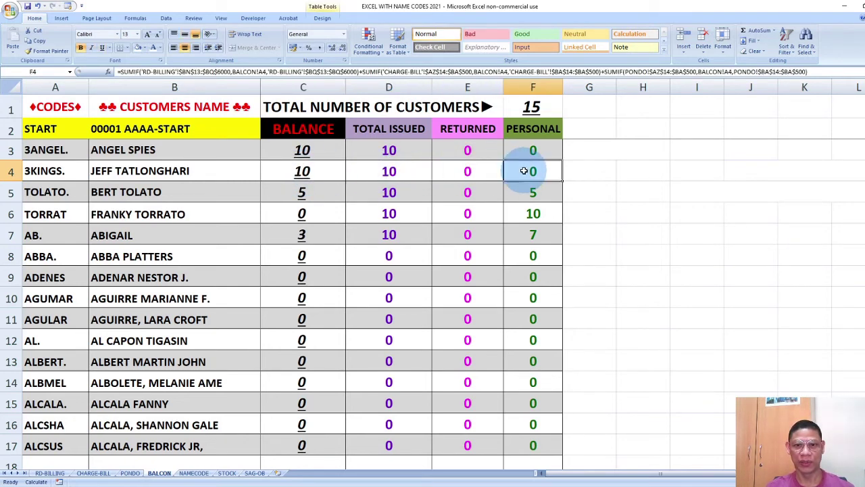
Step: Examine how the issued and personal container counts give the balance for the customers in rows 5 to 7
left_click(390, 192)
left_click(527, 194)
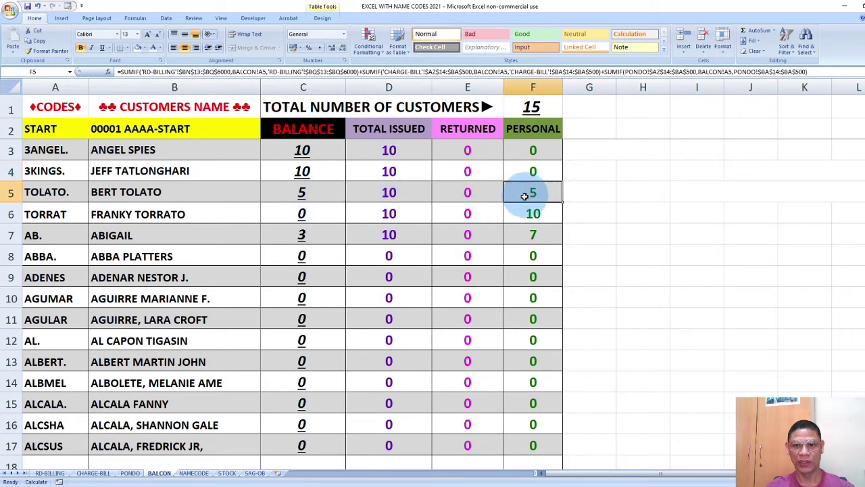
left_click(302, 193)
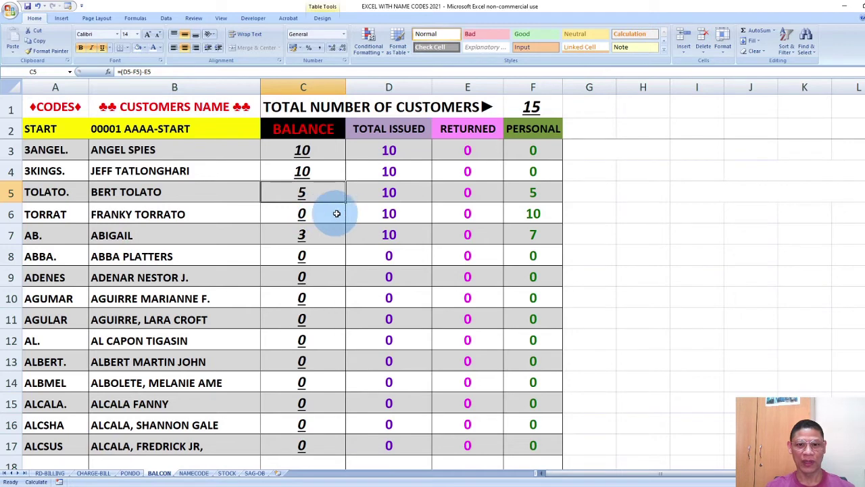
left_click(384, 214)
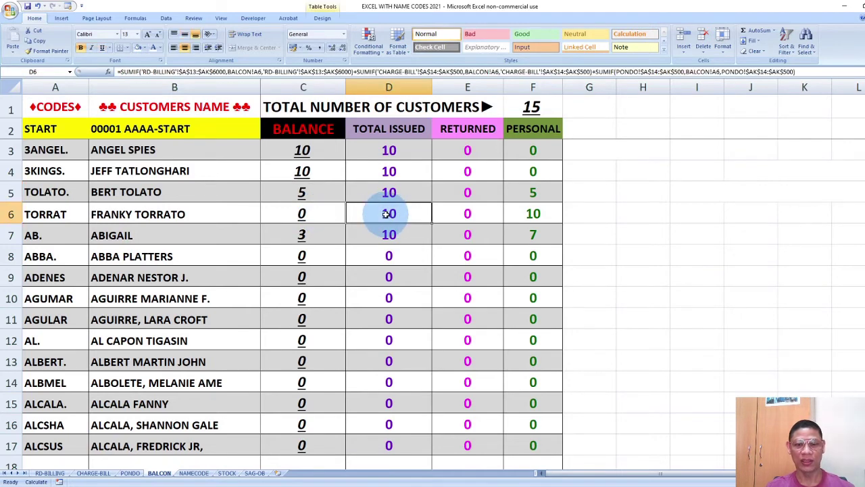
left_click(533, 213)
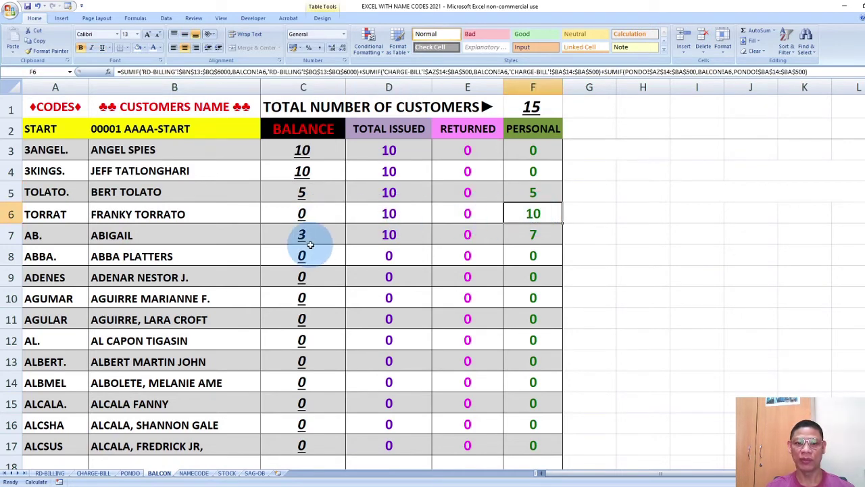
left_click(341, 218)
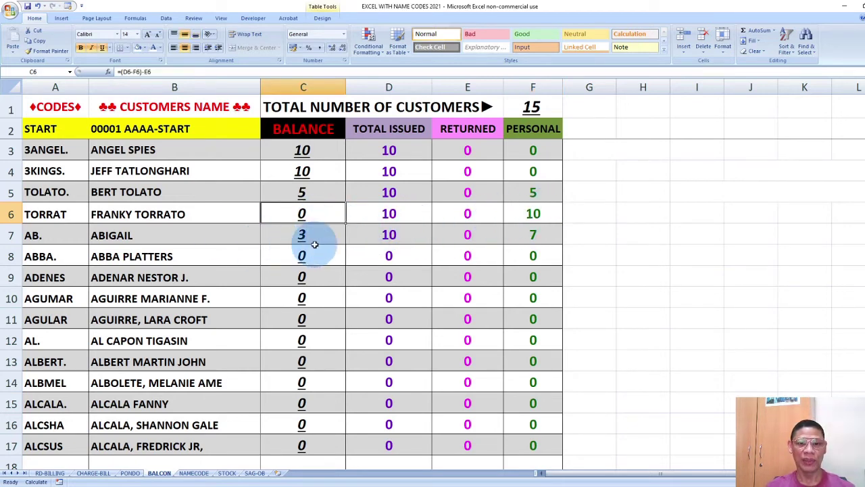
left_click(406, 233)
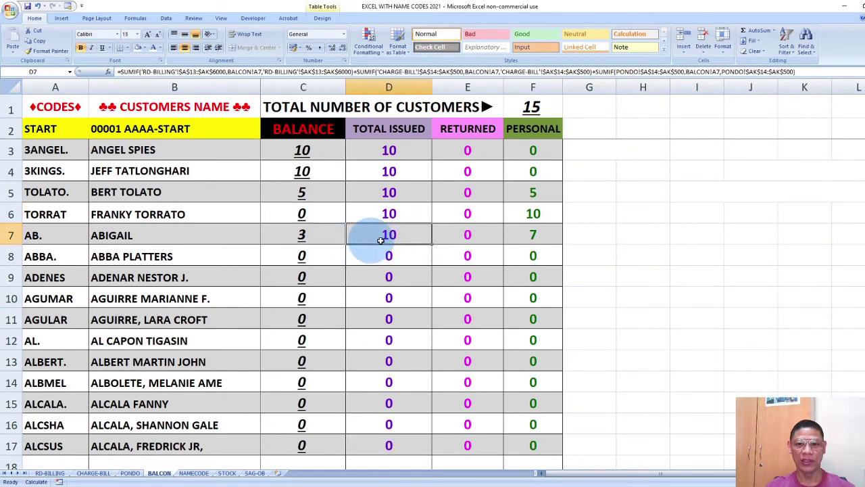
left_click(533, 240)
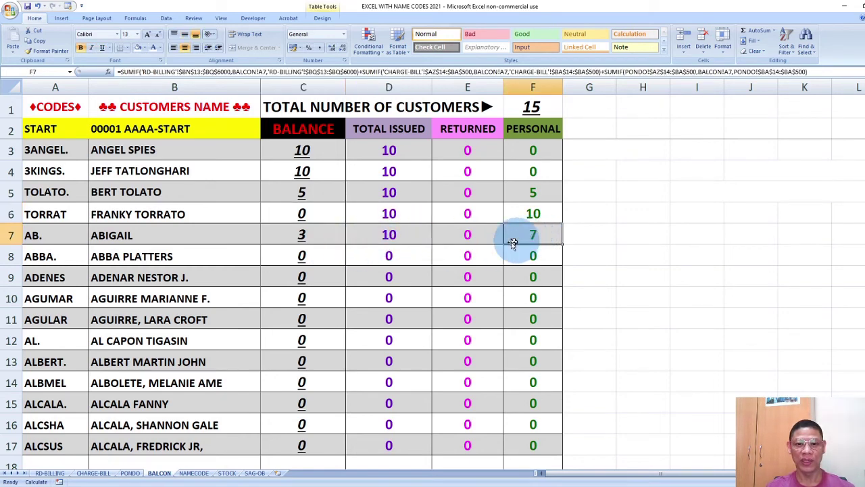
left_click(319, 236)
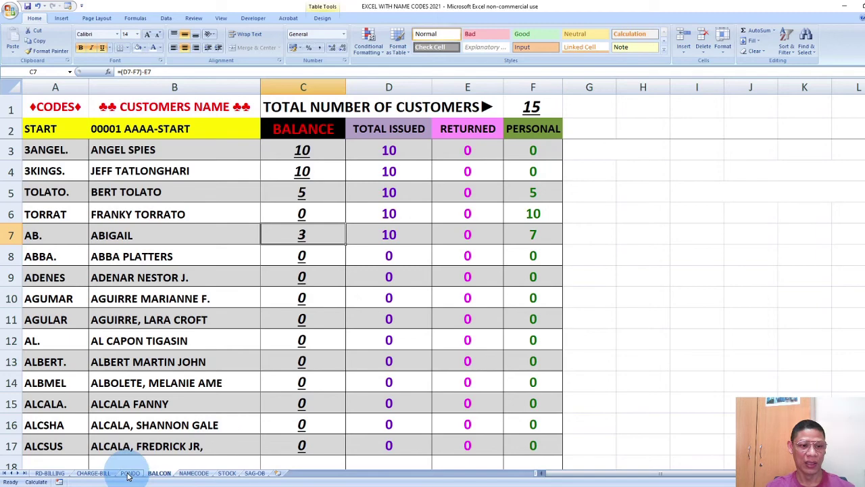
Step: Copy the five customer codes and names from A15:B19 on PONDO into A15:B19 on CHARGE-BILL
left_click(94, 473)
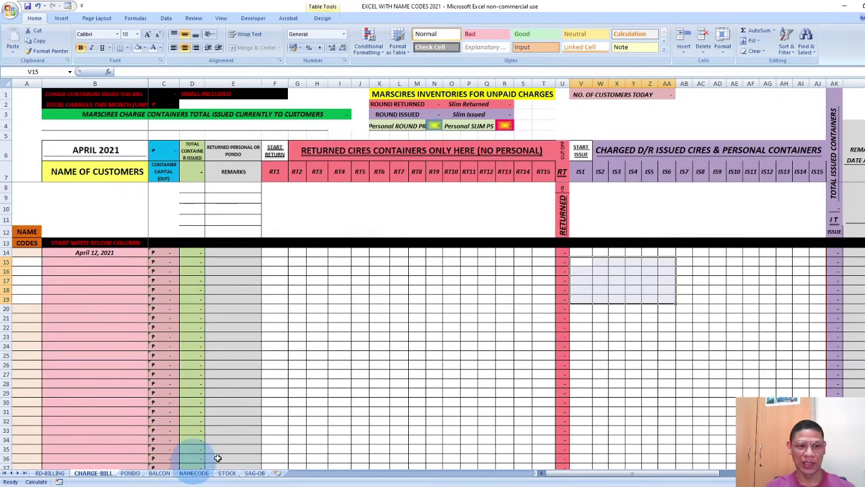
left_click(131, 474)
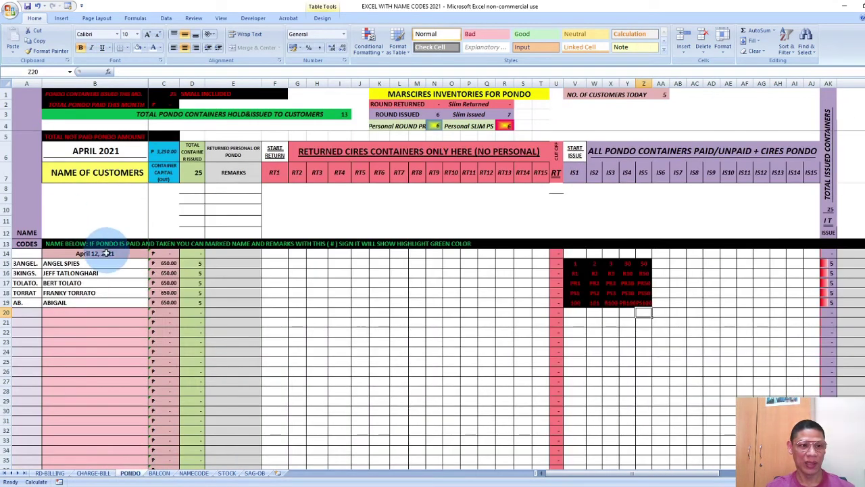
left_click_drag(27, 263, 77, 294)
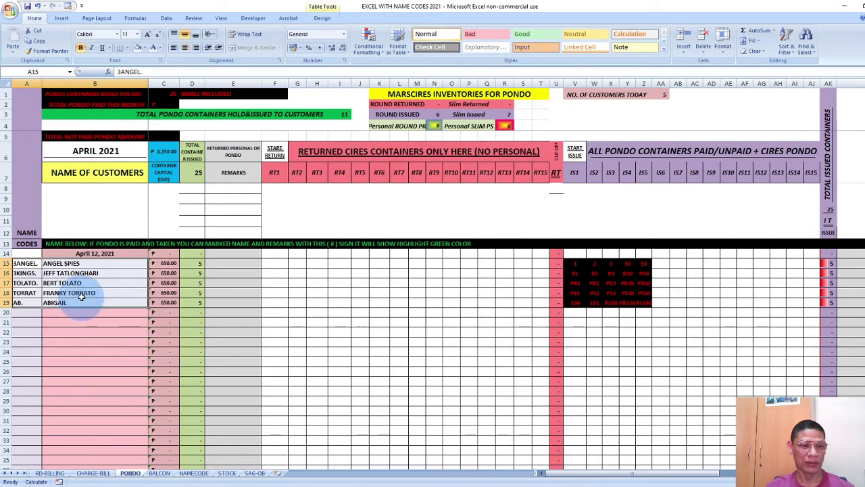
right_click(78, 279)
left_click(99, 295)
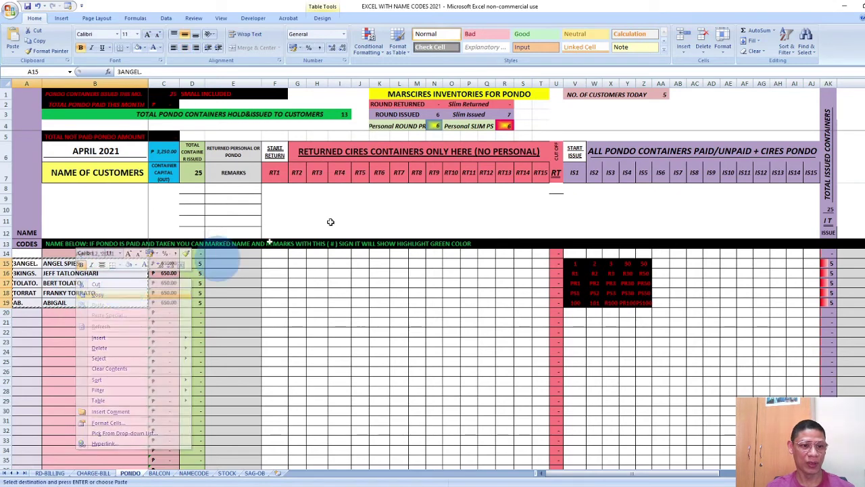
left_click(92, 473)
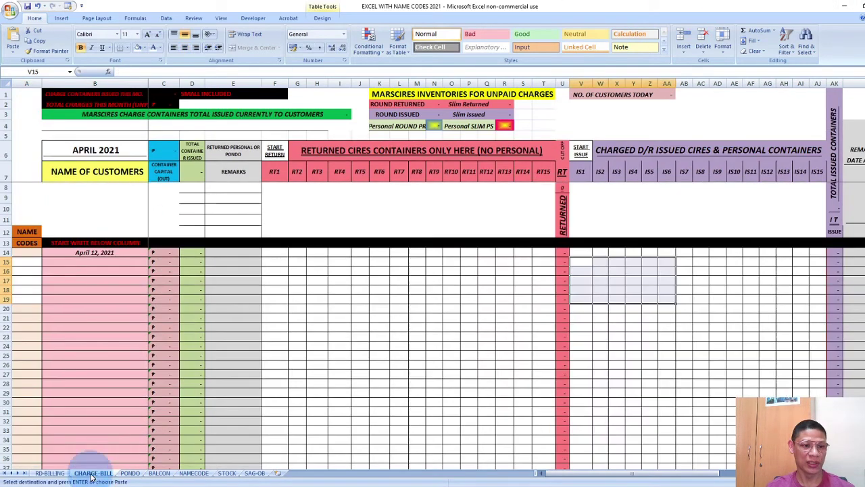
left_click_drag(39, 263, 95, 298)
right_click(95, 297)
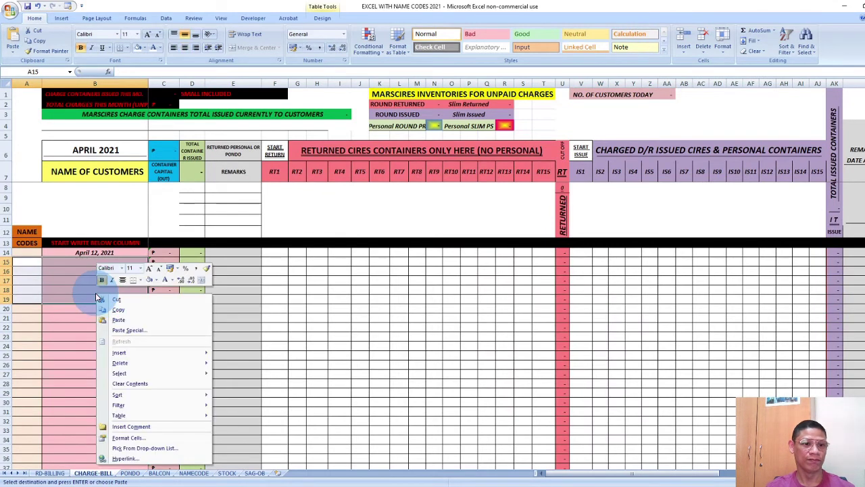
left_click(122, 319)
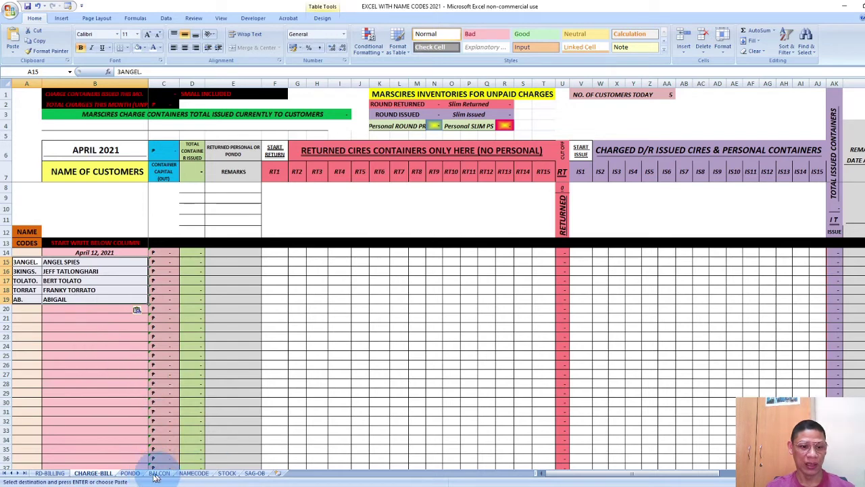
Step: Copy the issued container entries from V15:Z19 on PONDO into V15:Z19 on CHARGE-BILL and save the workbook
left_click(130, 473)
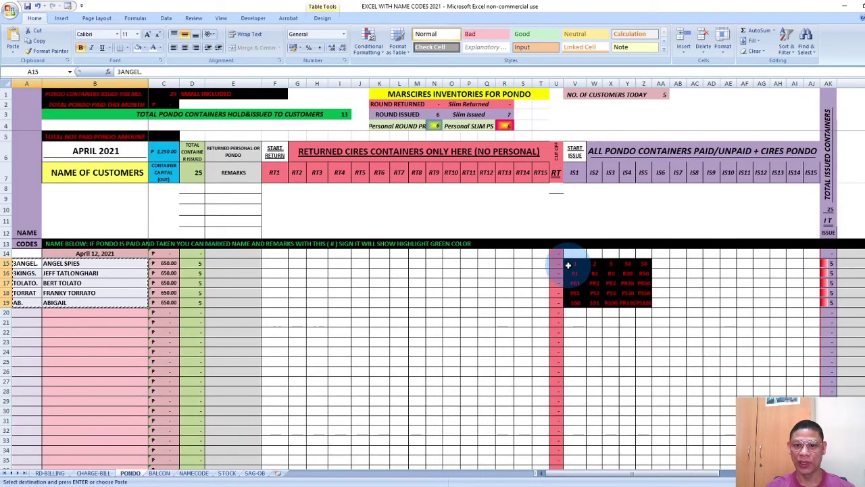
left_click_drag(568, 265, 641, 302)
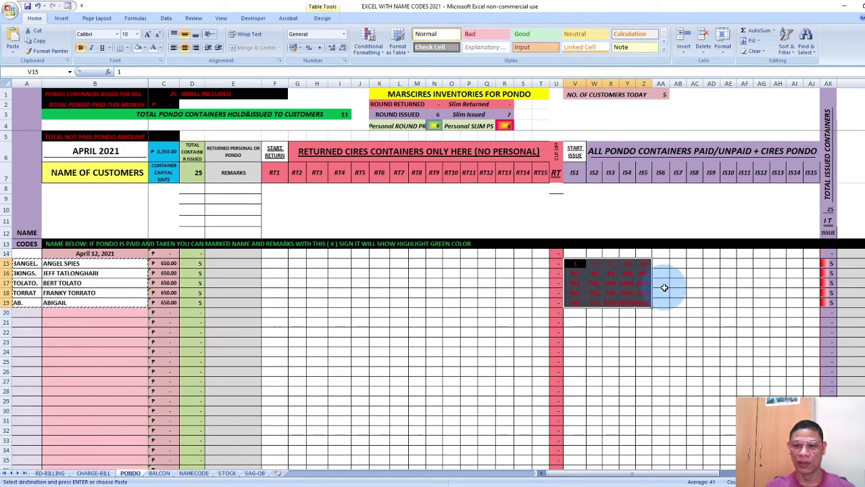
right_click(634, 285)
left_click(655, 303)
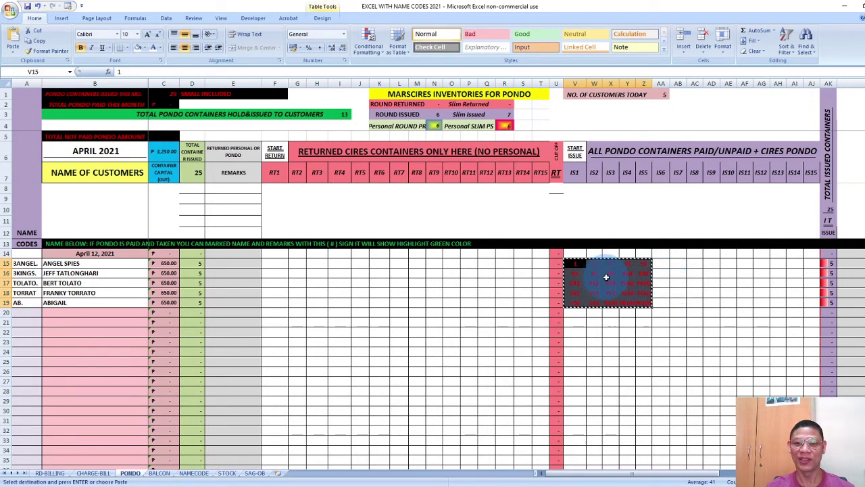
left_click(91, 473)
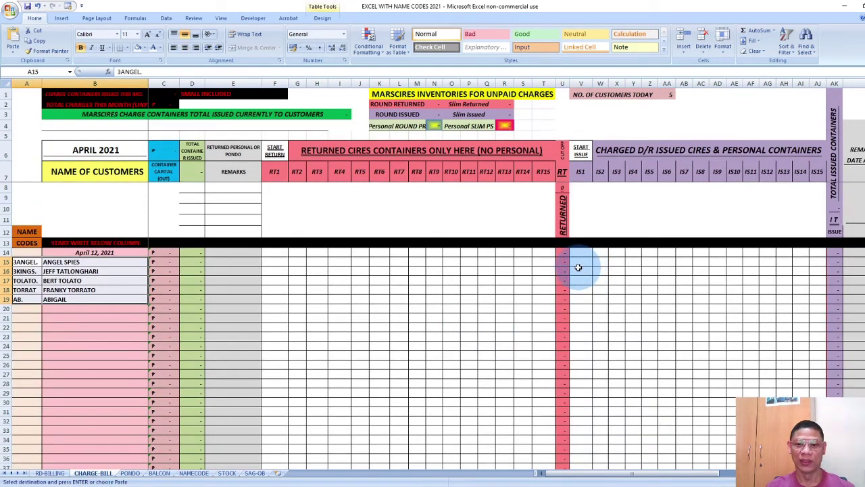
left_click_drag(580, 261, 649, 303)
right_click(649, 303)
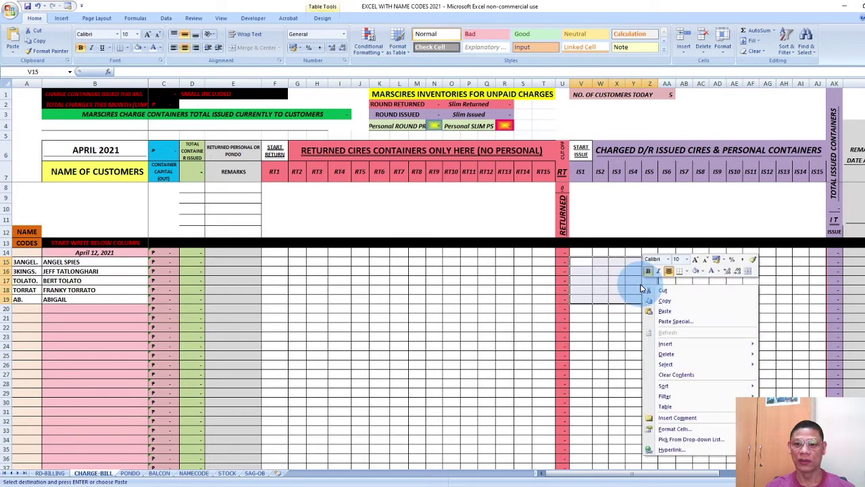
left_click(676, 312)
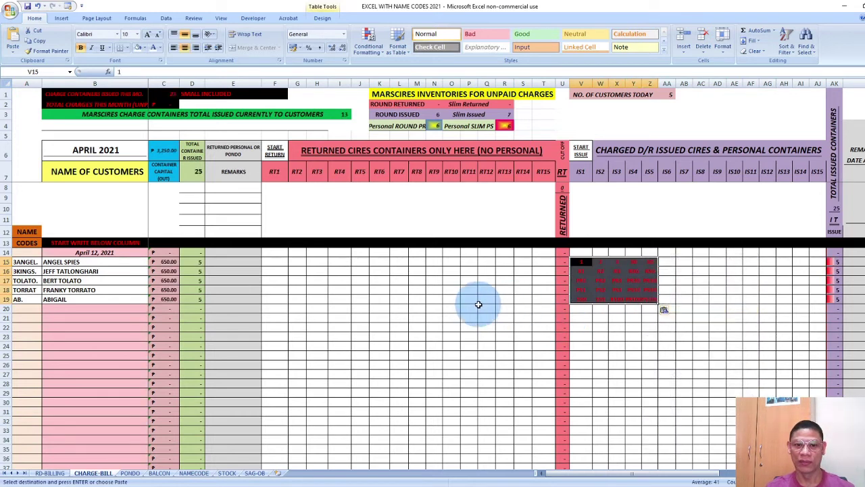
left_click(26, 6)
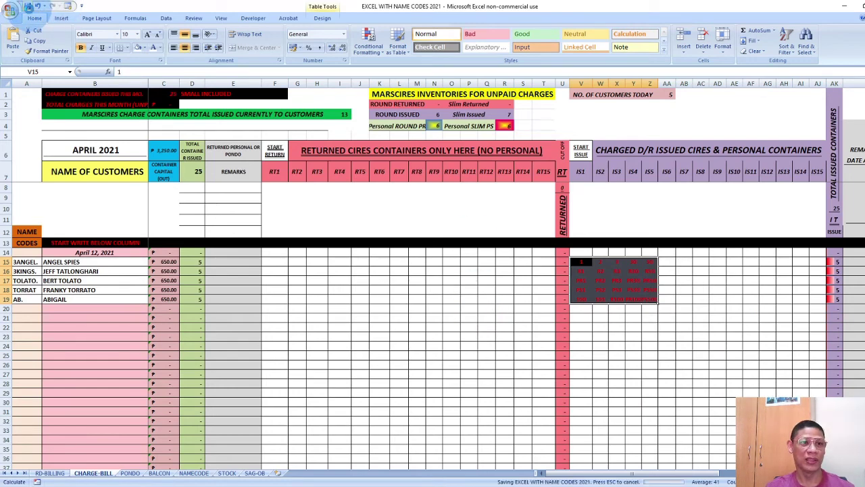
Step: Check the BALCON balances against the CHARGE-BILL entries and NAMECODE list, and examine the issued, returned and personal formulas in row 3
left_click(156, 474)
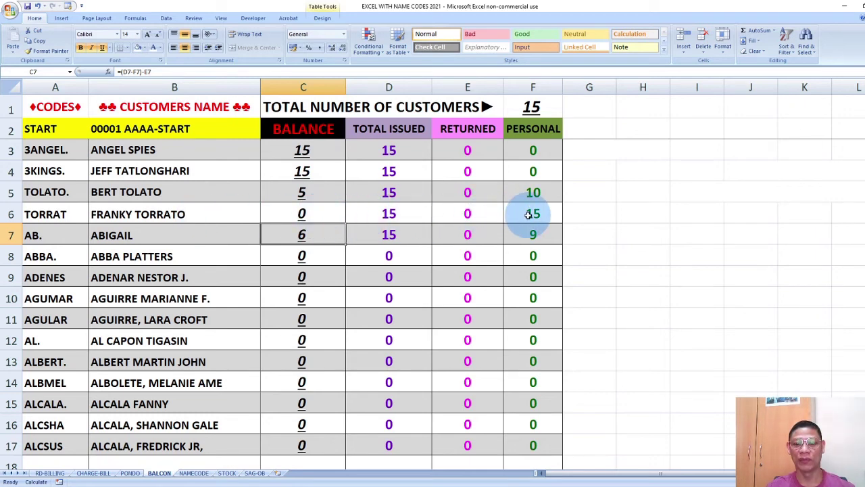
left_click(409, 214)
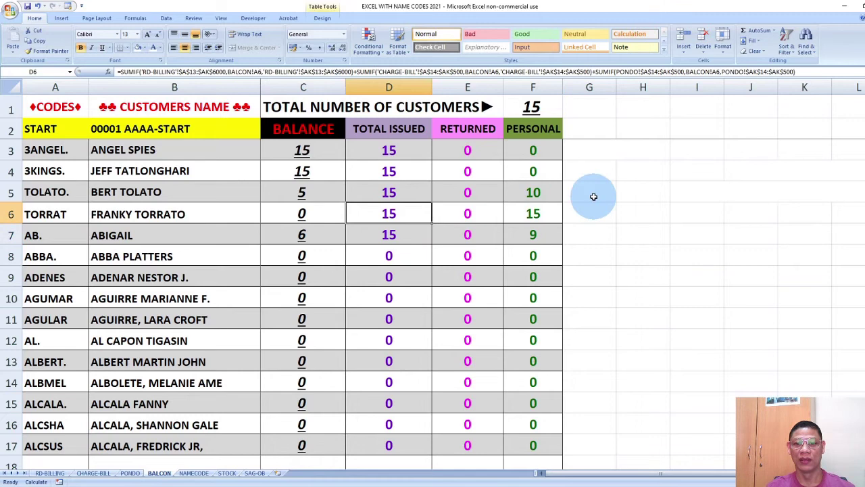
left_click(95, 474)
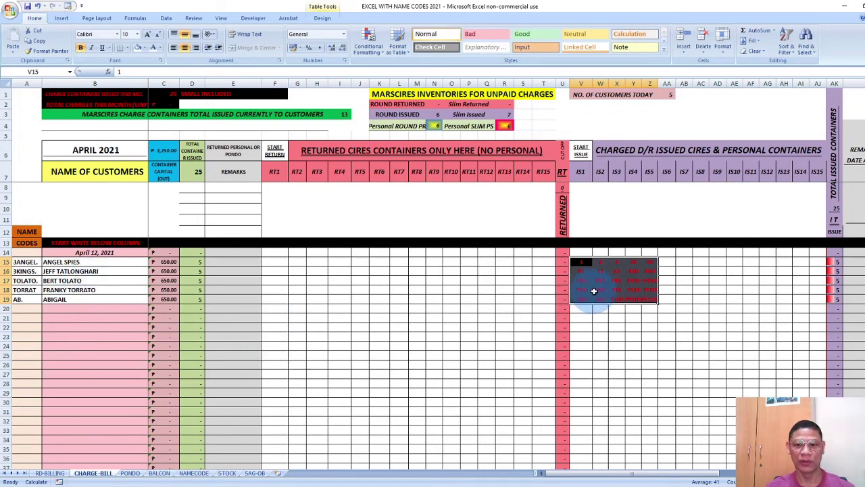
left_click_drag(609, 470, 721, 475)
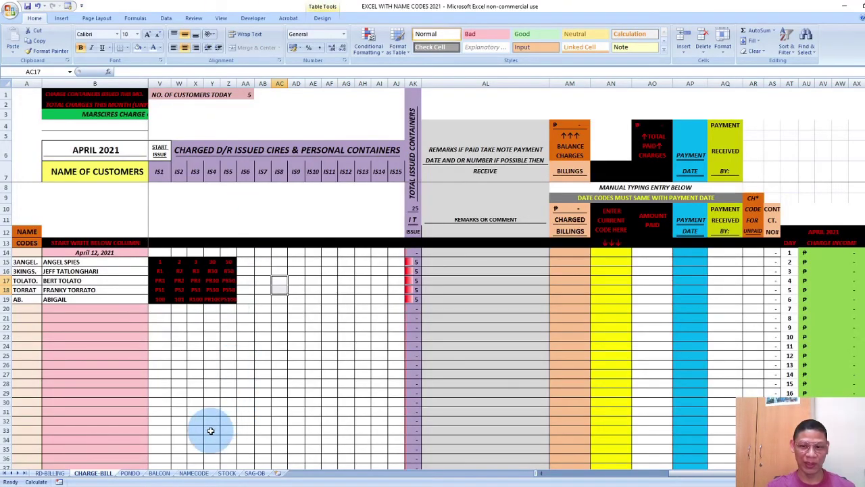
left_click(193, 475)
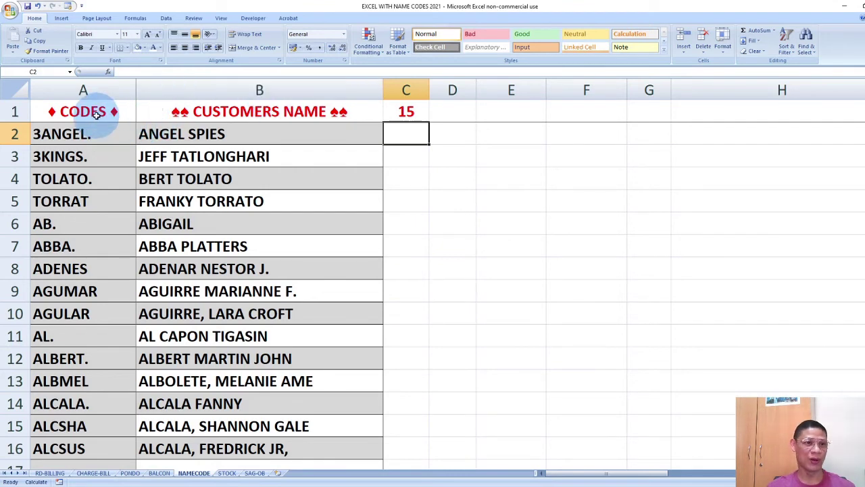
key("ctrl+Page_Up")
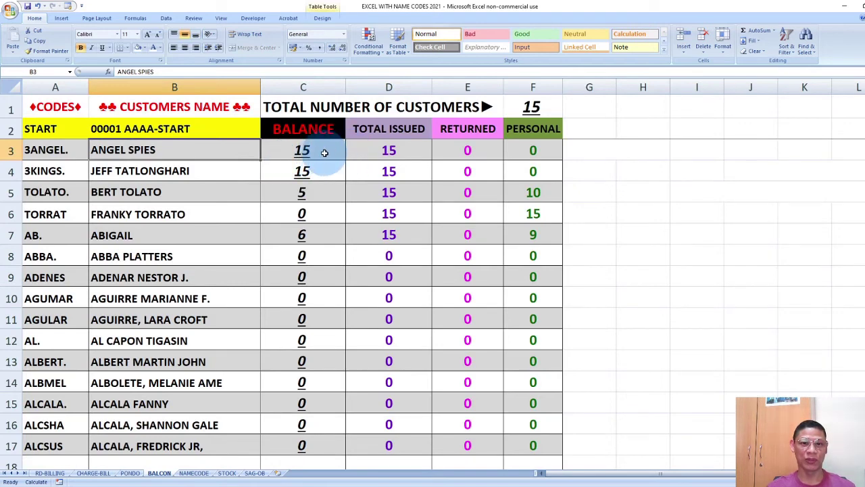
left_click(392, 149)
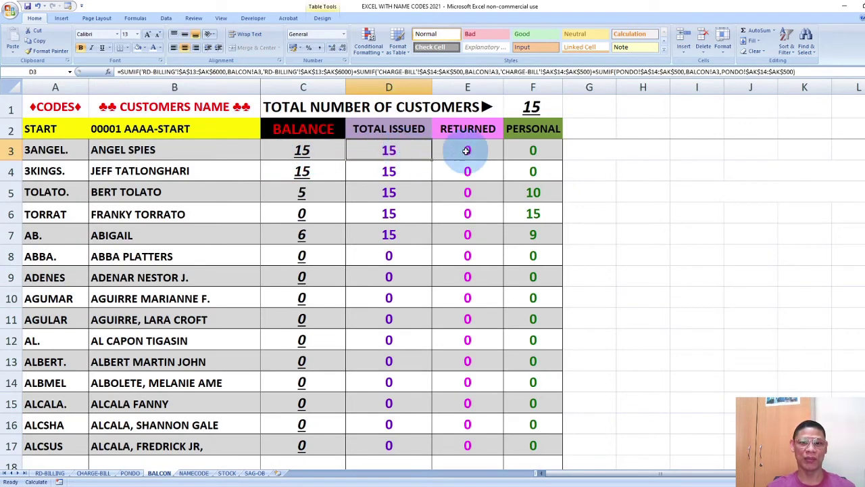
left_click(478, 151)
left_click(538, 150)
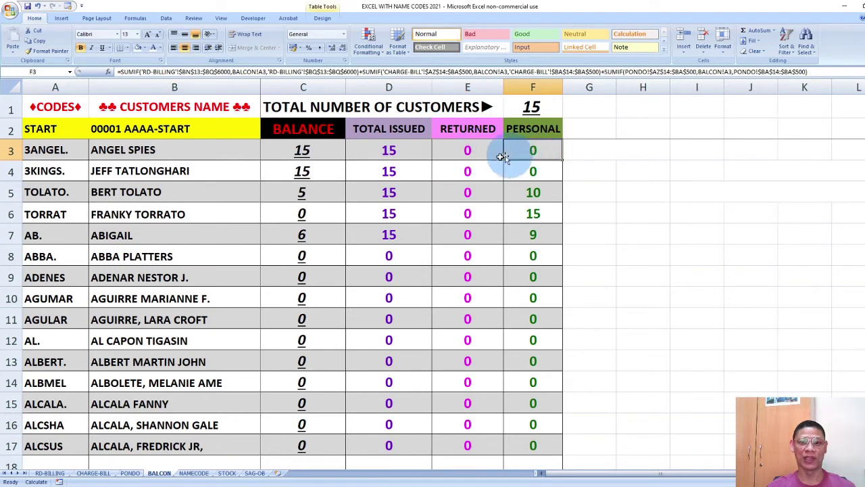
Step: Enter issued containers 51, 52, 53, 54 and 55 in V20:Z20 on RD-BILLING, and check the first customer's balance on BALCON
left_click(50, 473)
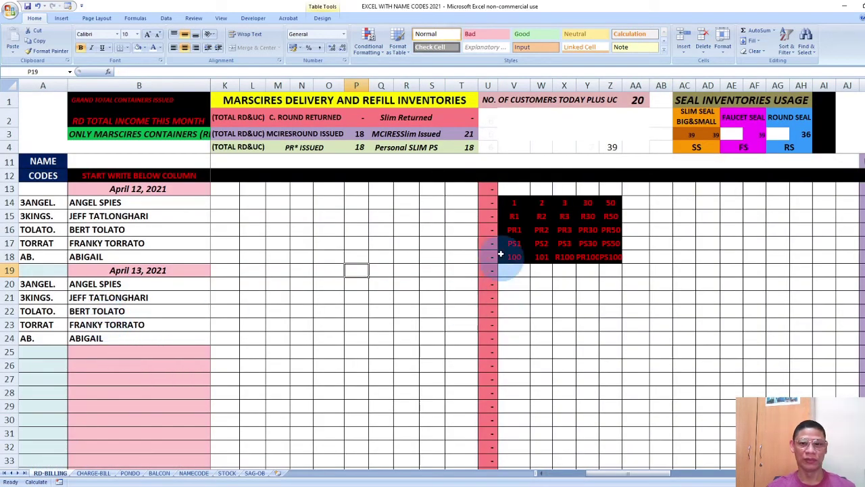
left_click_drag(513, 203, 597, 245)
left_click(521, 282)
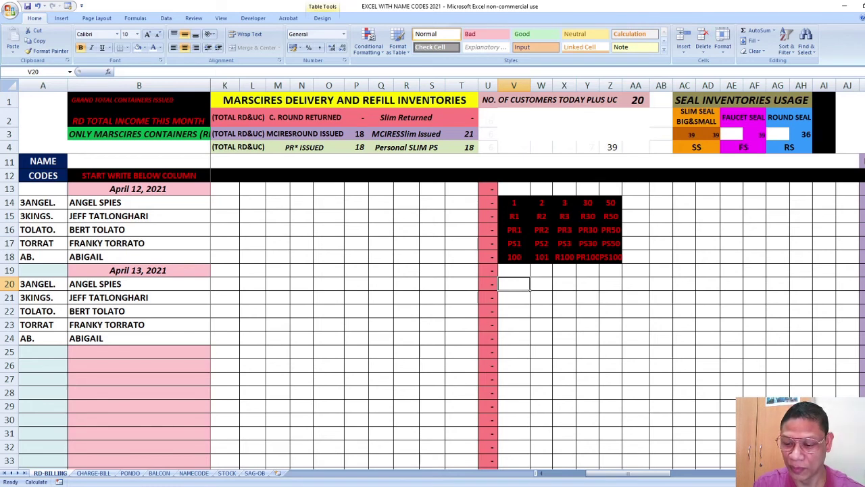
type("51")
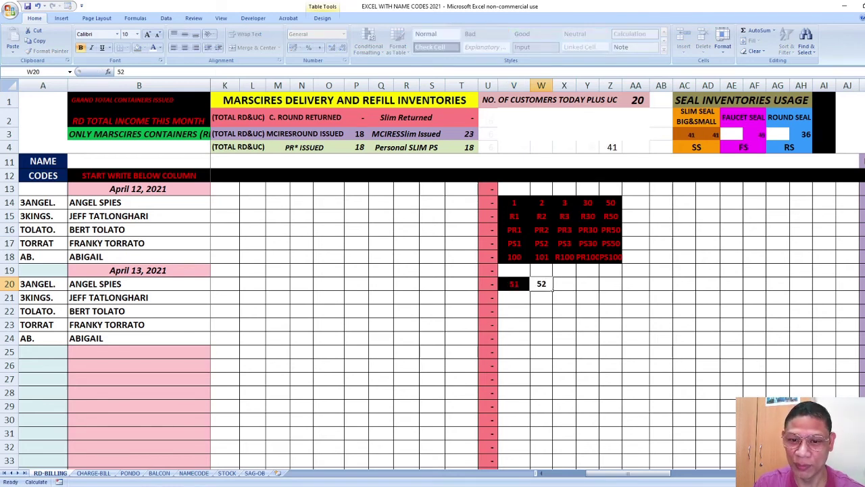
key("Tab")
type("53")
key("Tab")
type("54")
key("Tab")
type("4")
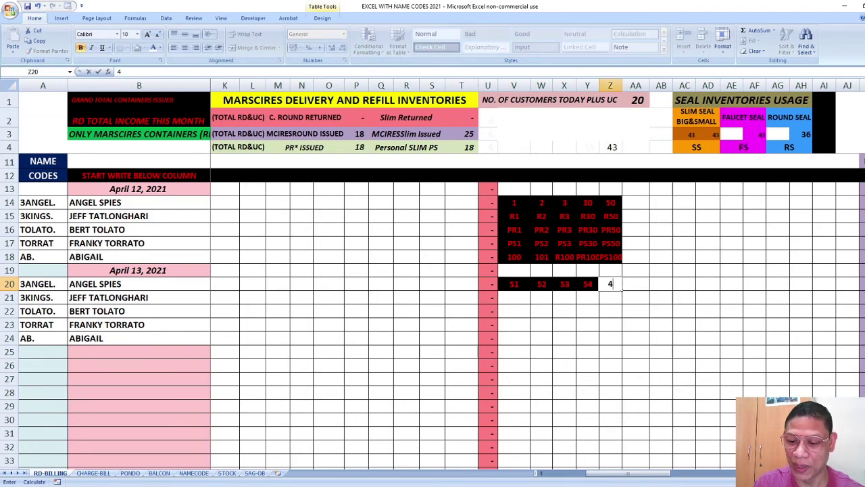
type("55")
key("Tab")
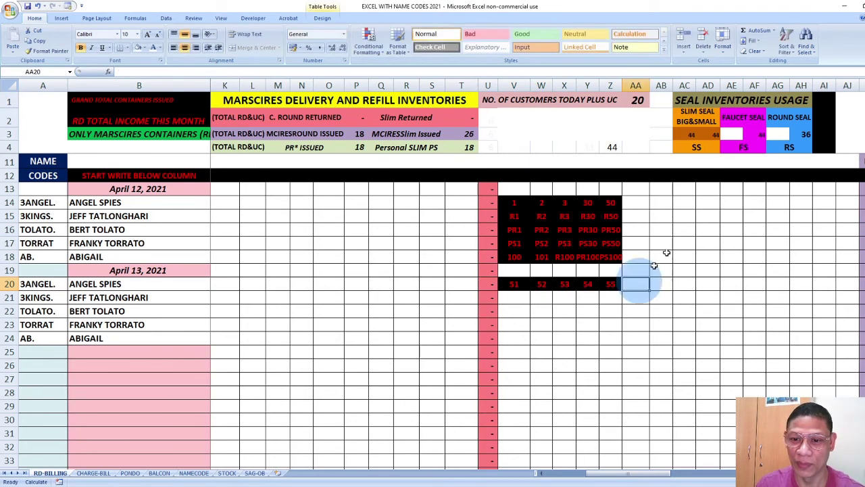
left_click(161, 472)
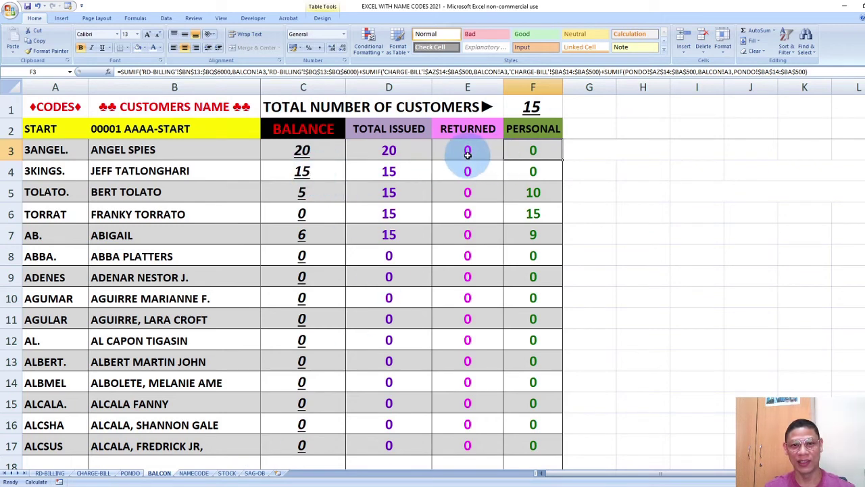
Step: Enter issued containers 56, 75, 15, 25 and 60 in V21:Z21 on RD-BILLING for the second April 13 customer
left_click(50, 473)
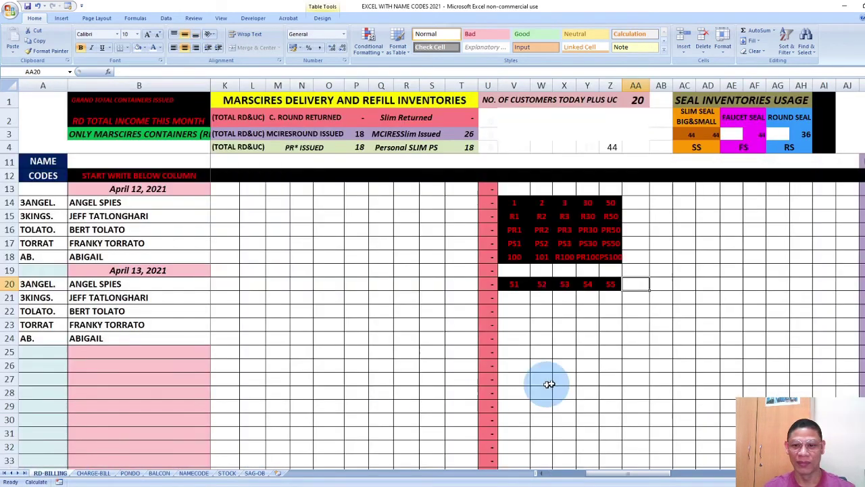
left_click(514, 298)
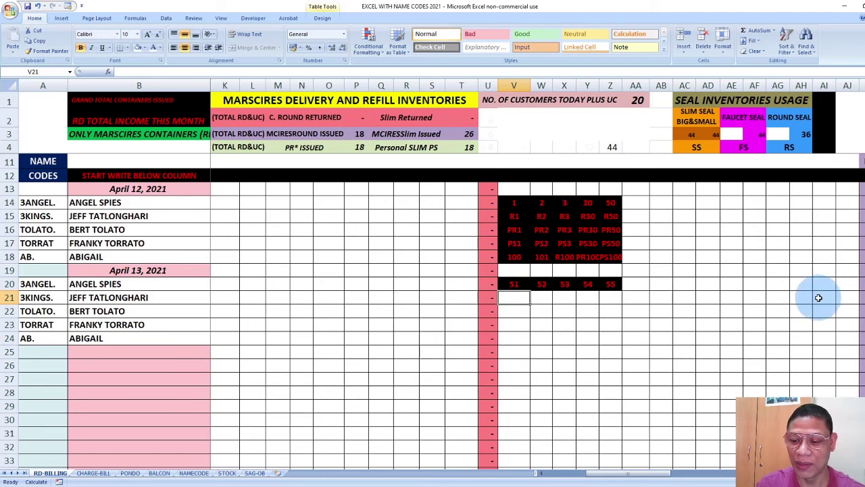
type("56")
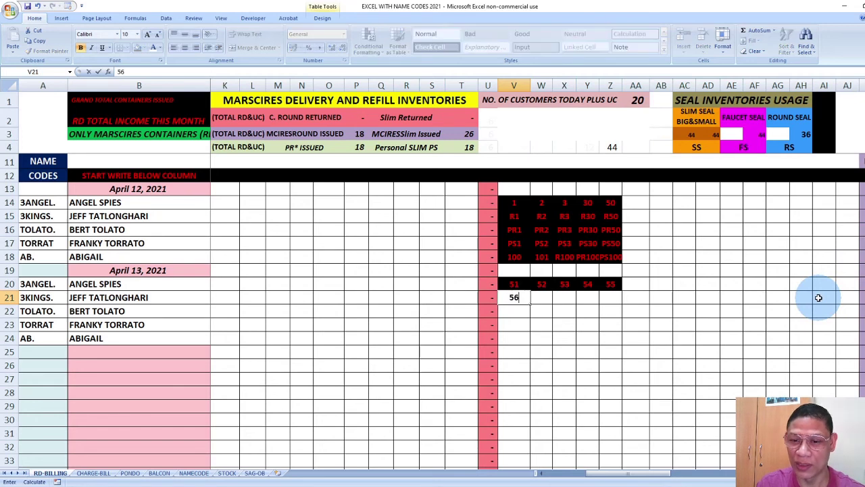
type("7")
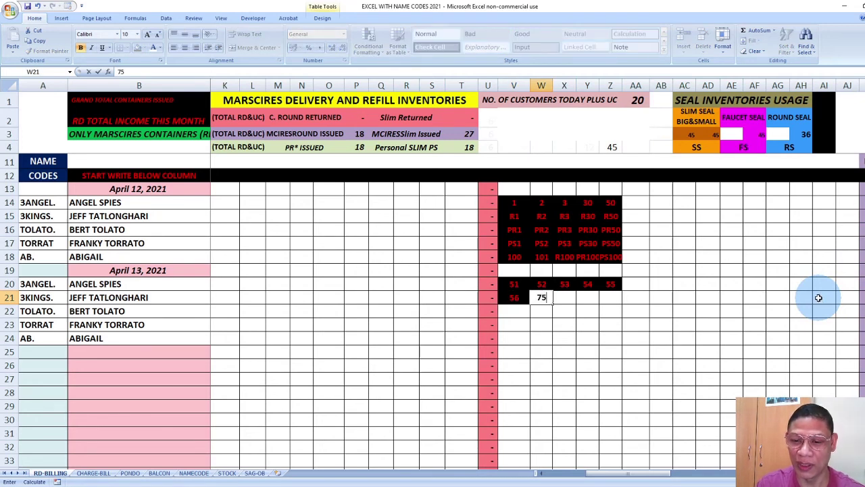
type("5")
key("Tab")
type("15")
key("Tab")
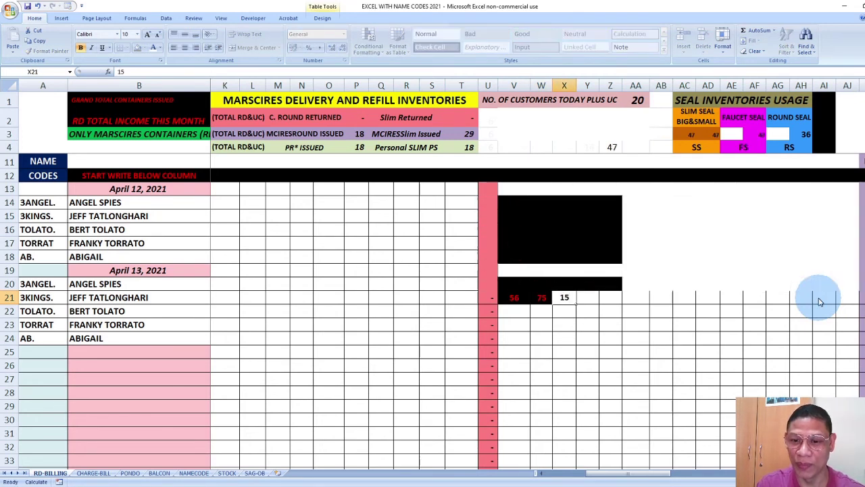
type("25")
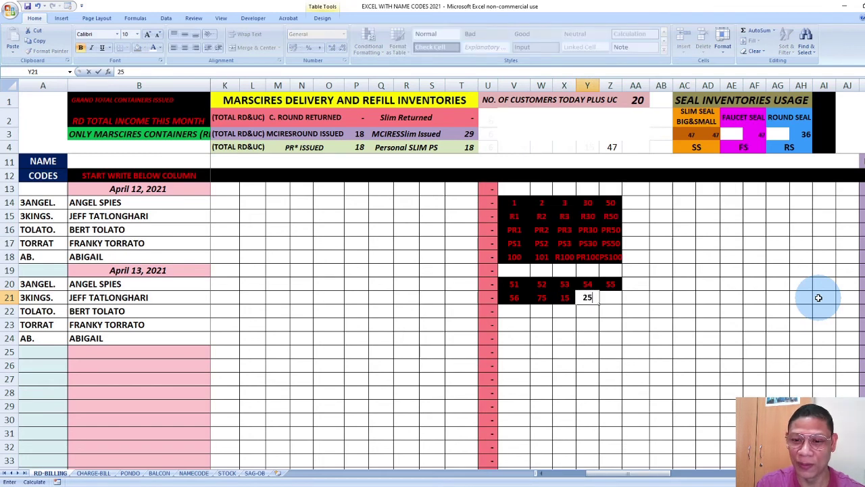
key("Tab")
type("60")
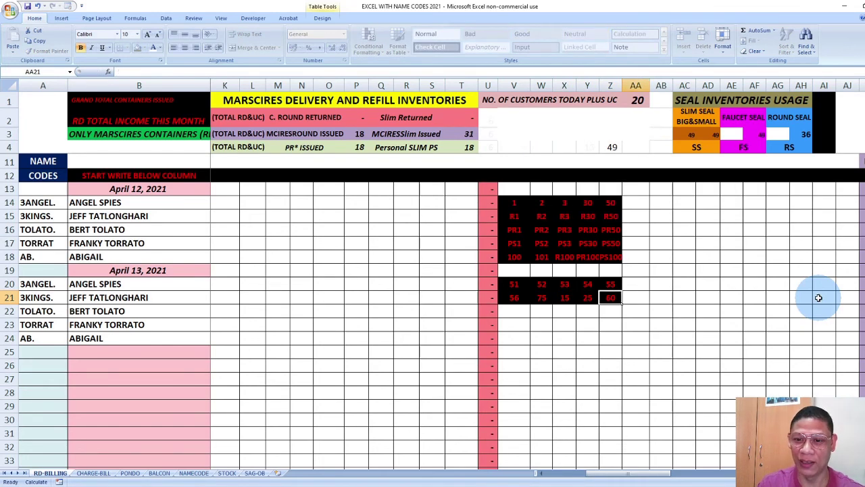
Step: Check the second customer's container balance on BALCON against the April 13 entries on RD-BILLING
key("Tab")
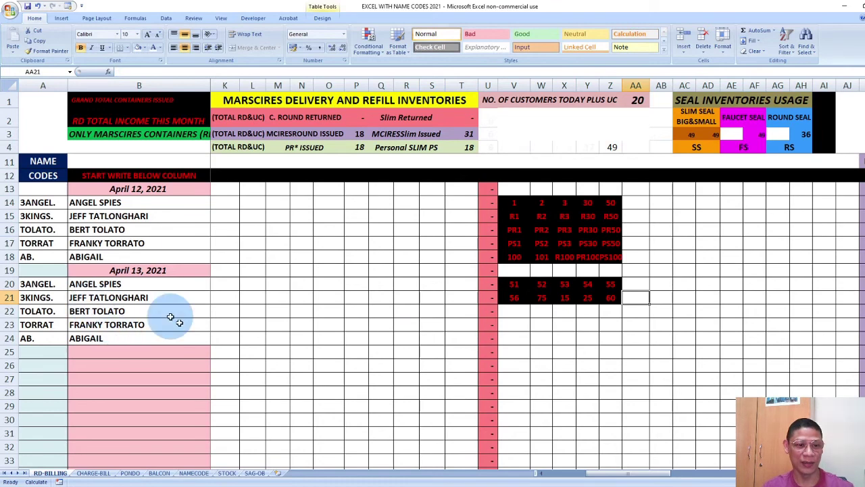
left_click(161, 473)
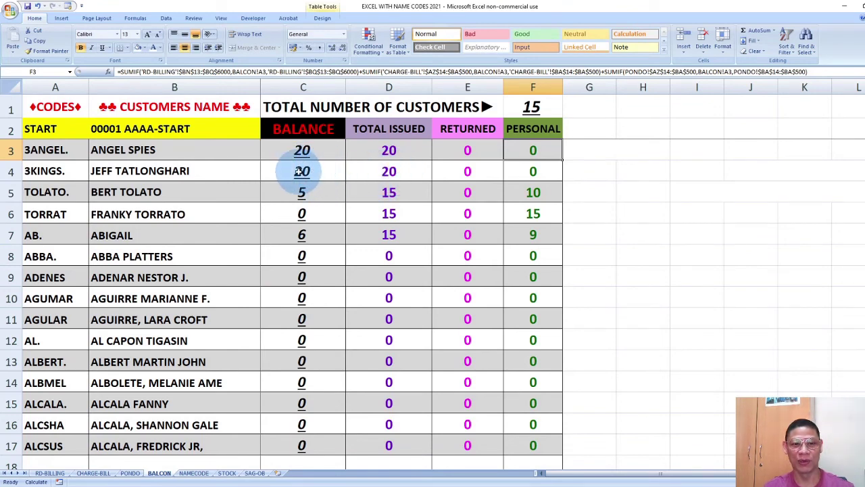
left_click(55, 476)
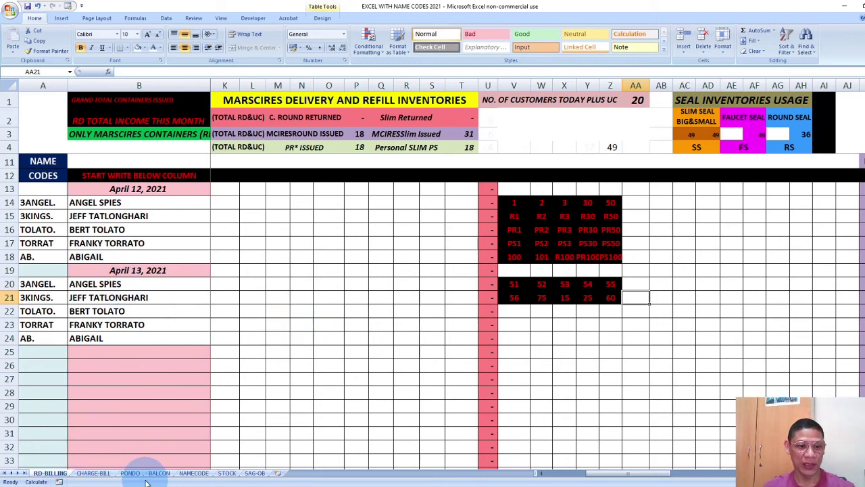
Step: Review the customer codes and names on NAMECODE and compare them with the customer list on BALCON
left_click(195, 473)
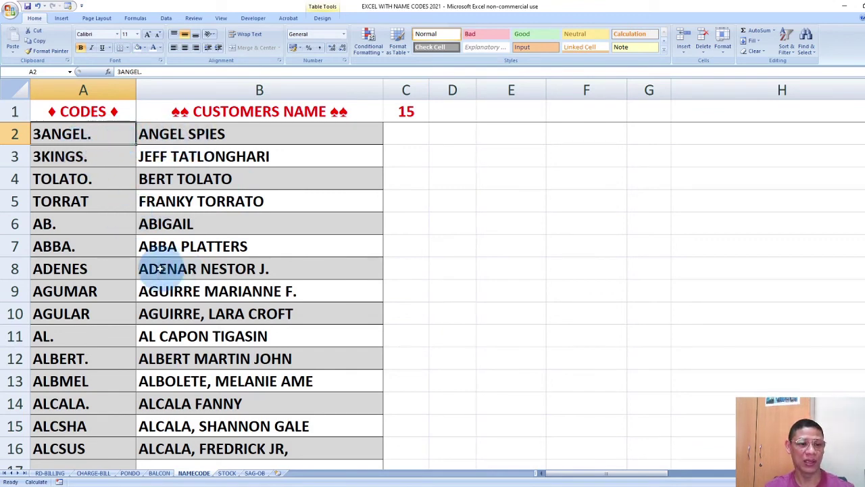
scroll(196, 257, "down", 3)
scroll(205, 254, "up", 2)
scroll(204, 254, "up", 1)
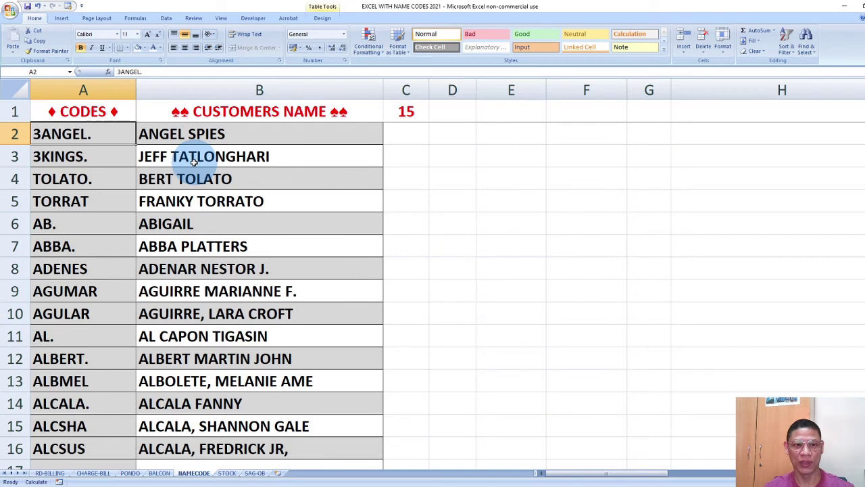
left_click(161, 474)
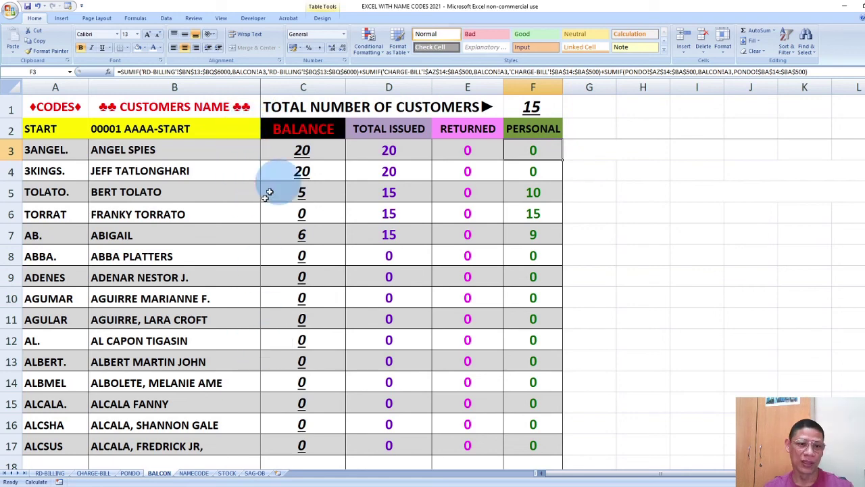
left_click(193, 474)
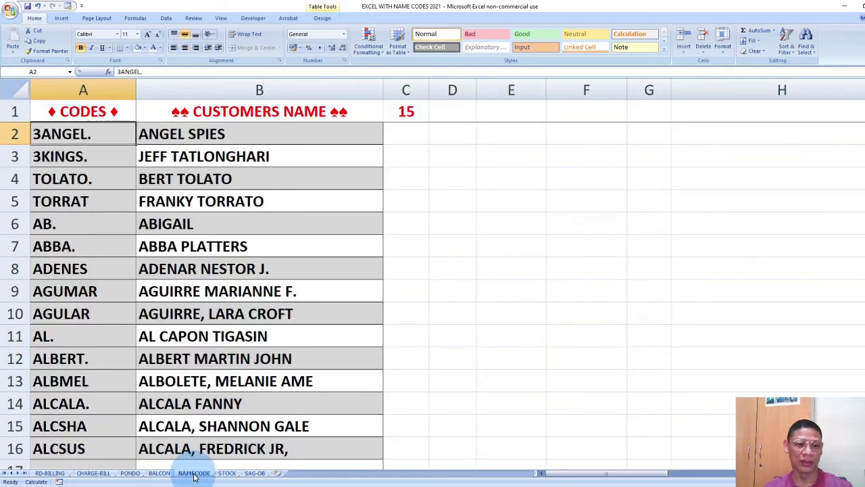
Step: Examine the first customer's balance formula in C3 on BALCON
left_click(160, 473)
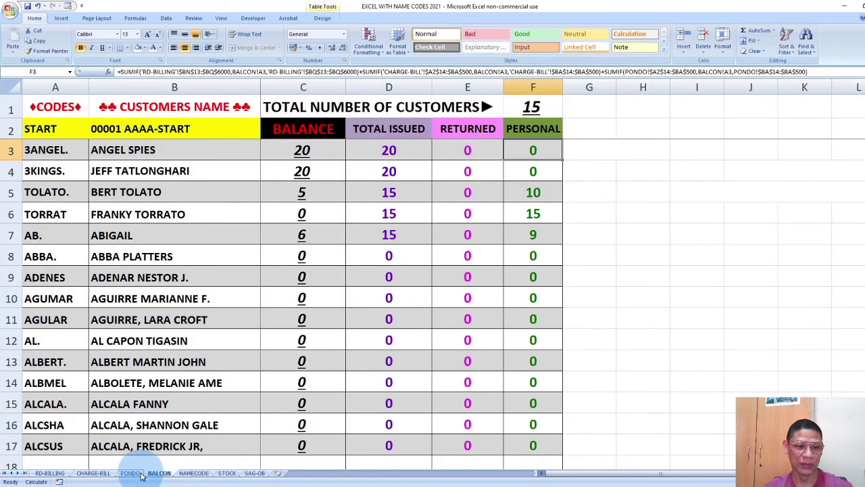
key("Left")
key("Left")
key("Left")
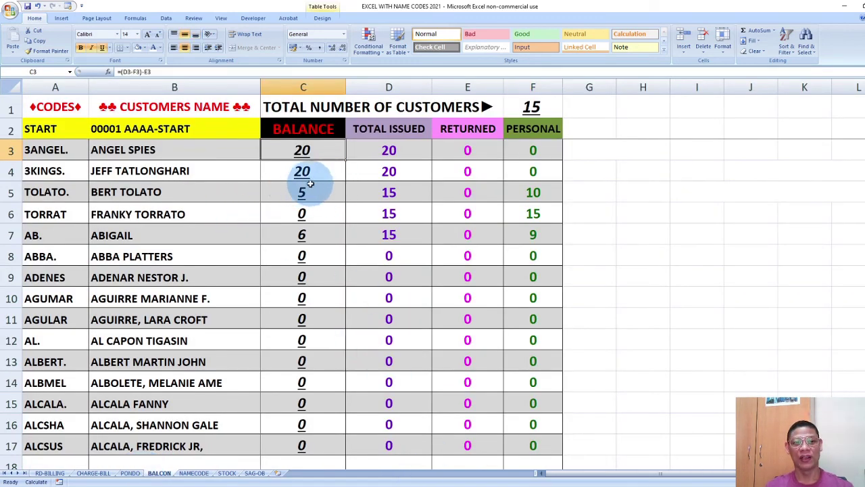